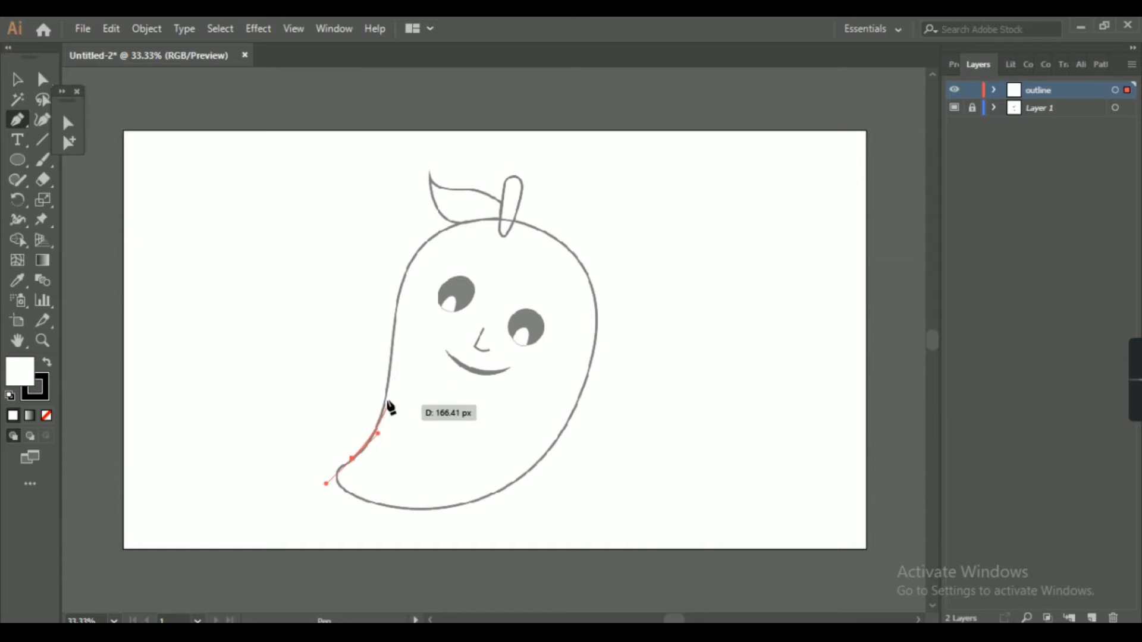
- Extend the outline path from the tail tip up the mango's left side, remove its fill and adjust the tip handle to match the sketch
left_click(391, 362)
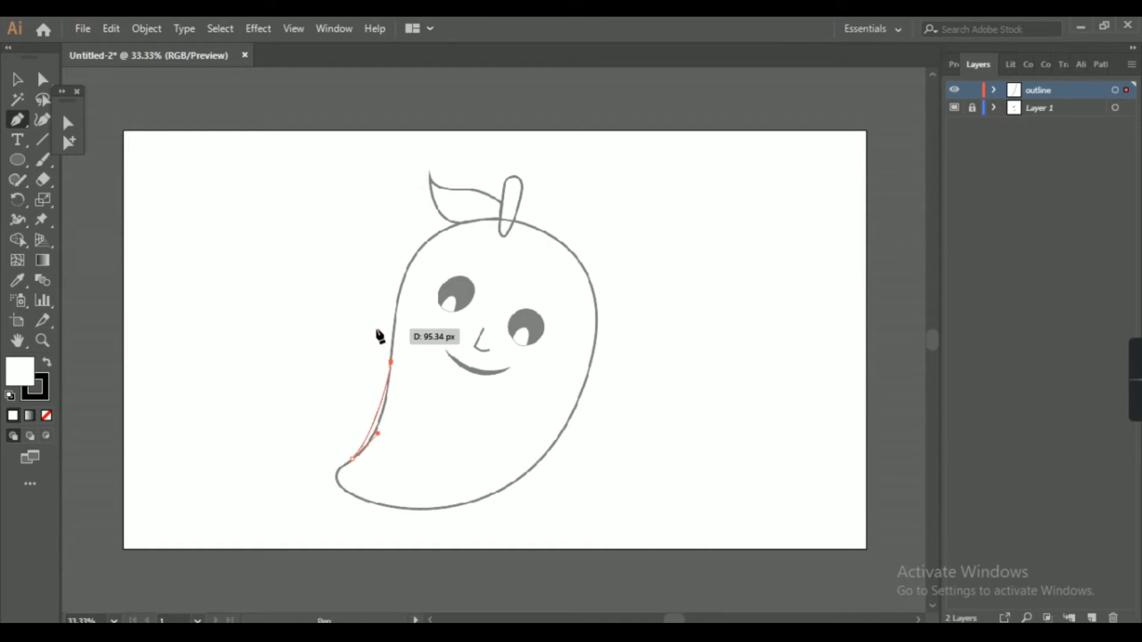
left_click(46, 416)
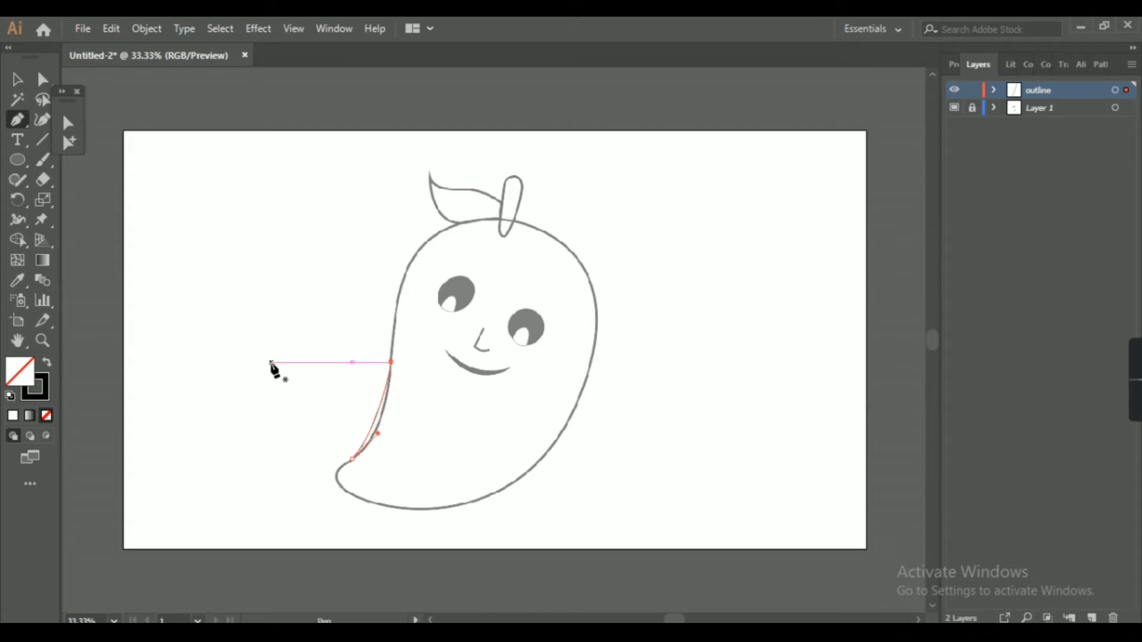
left_click(68, 123)
left_click_drag(378, 433, 385, 439)
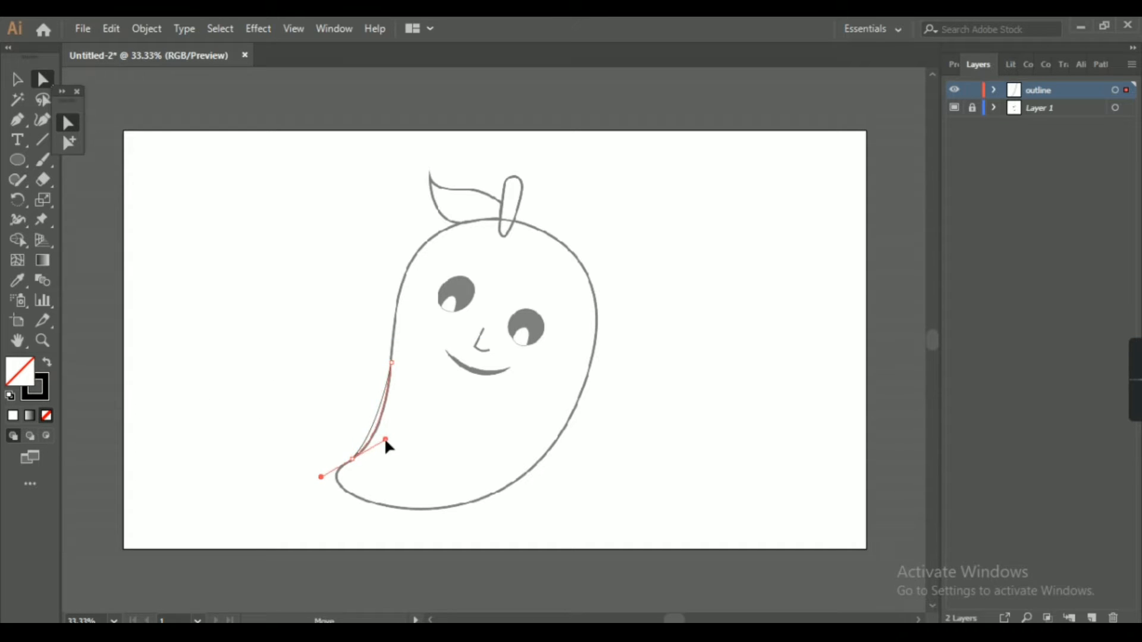
- Continue the outline with the Pen tool as a curve from the mango's left side to the base of the stem
key("p")
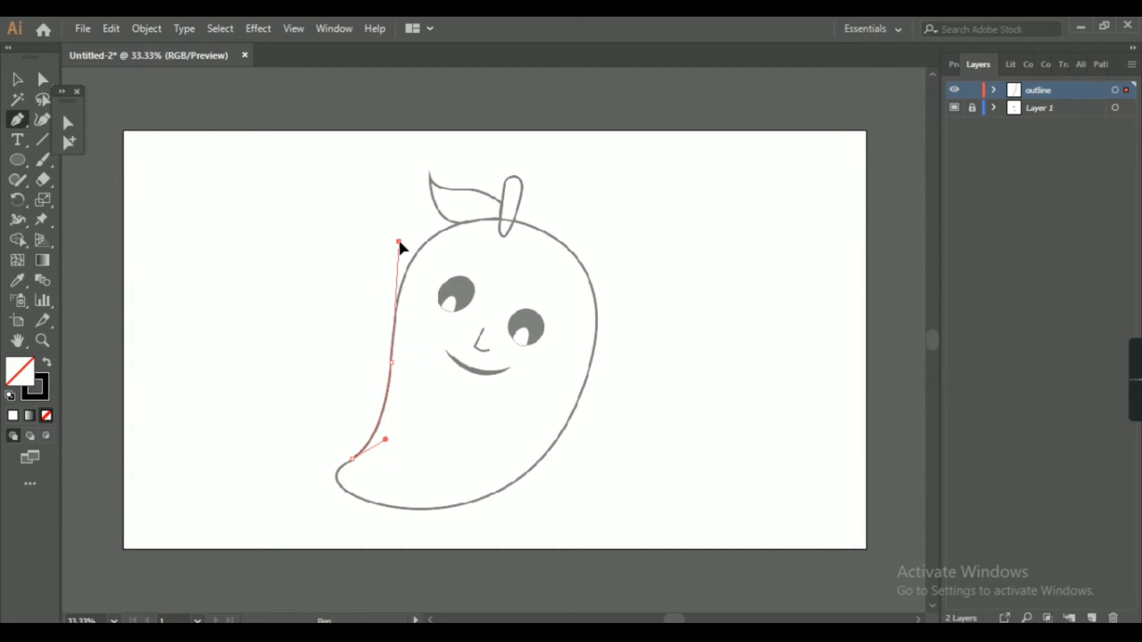
left_click_drag(398, 241, 421, 228)
left_click(498, 218)
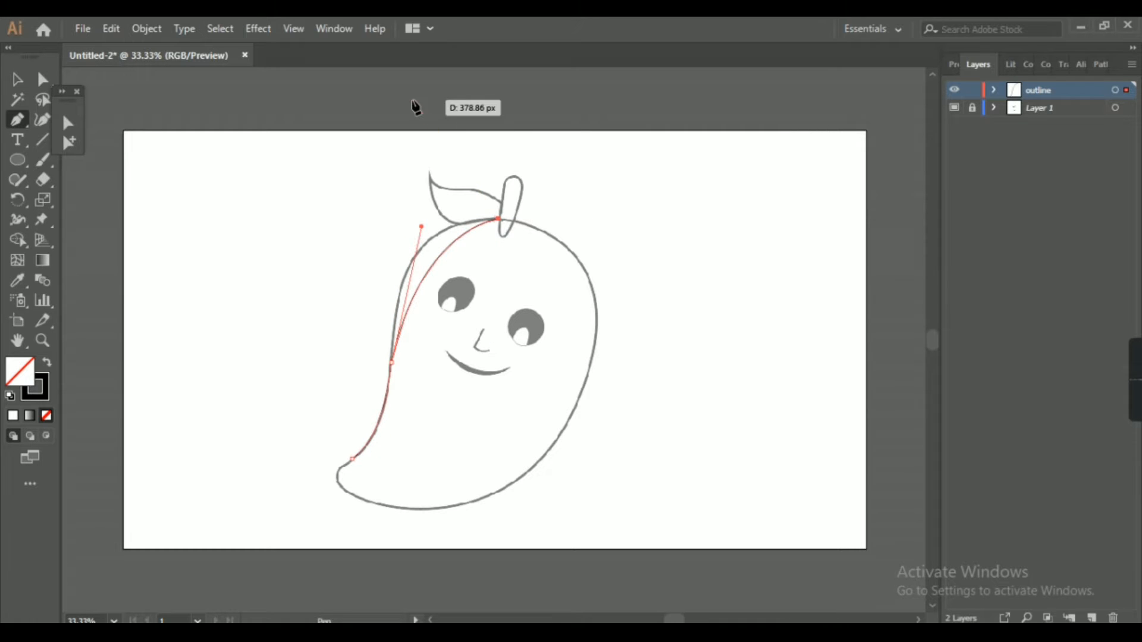
- Adjust the handles of the upper-left curve so it follows the sketched top of the mango
left_click(68, 122)
key("ctrl+plus")
left_click_drag(377, 352, 337, 384)
left_click_drag(413, 384, 405, 369)
left_click_drag(478, 317, 447, 335)
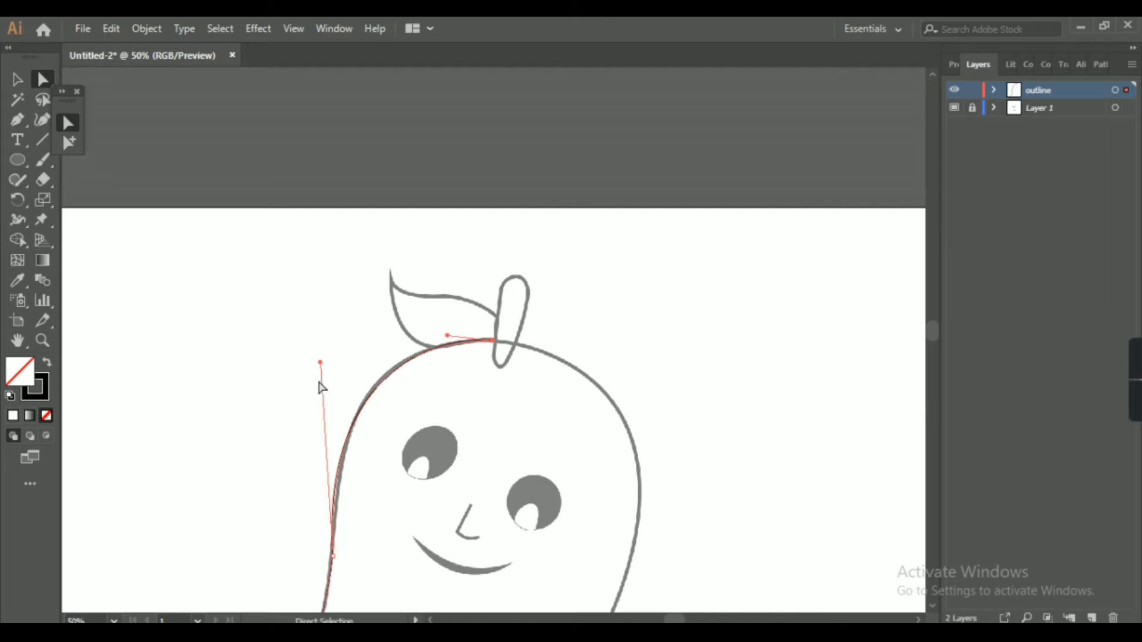
left_click_drag(319, 363, 338, 336)
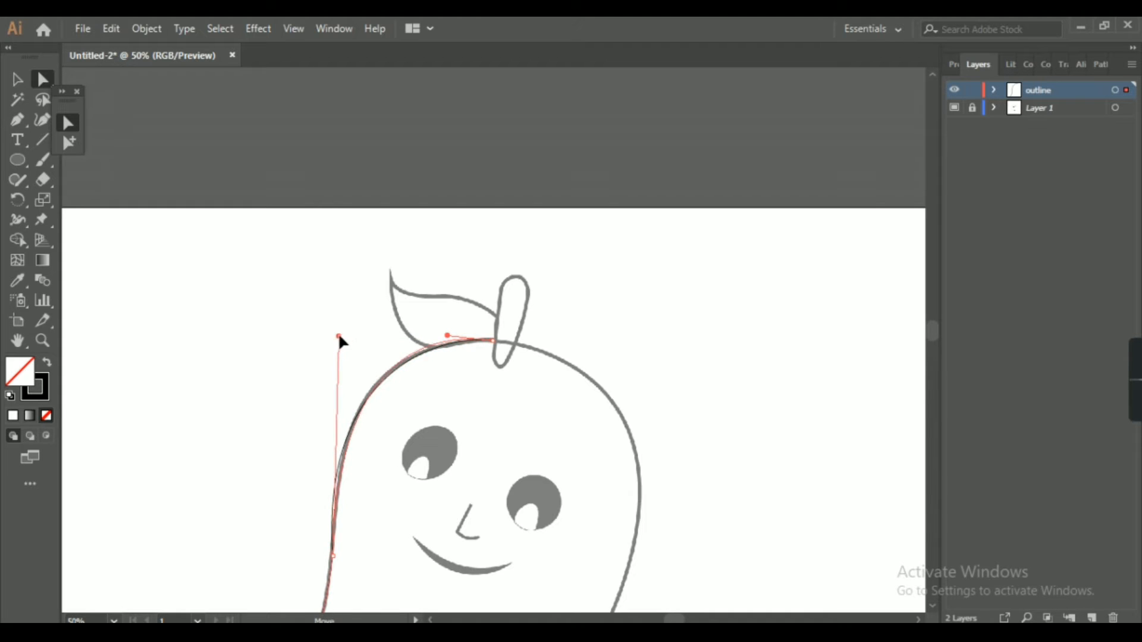
mouse_move(447, 335)
left_mouse_down()
mouse_move(423, 351)
mouse_move(442, 340)
left_mouse_up()
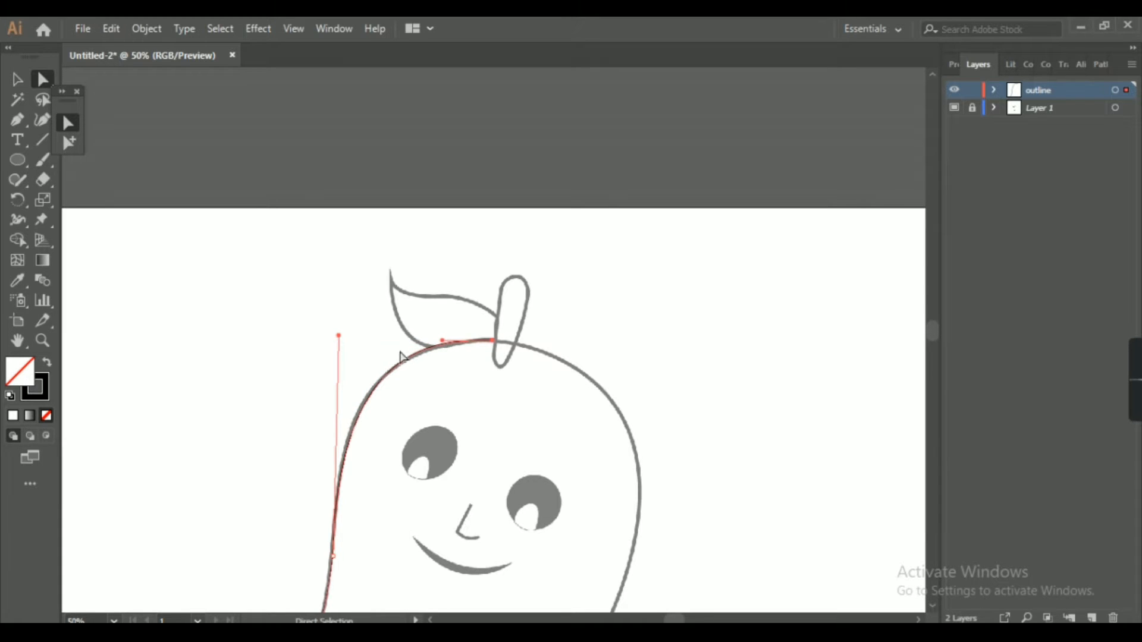
- Round the corner anchor in the middle of the mango's left side
key("ctrl+minus")
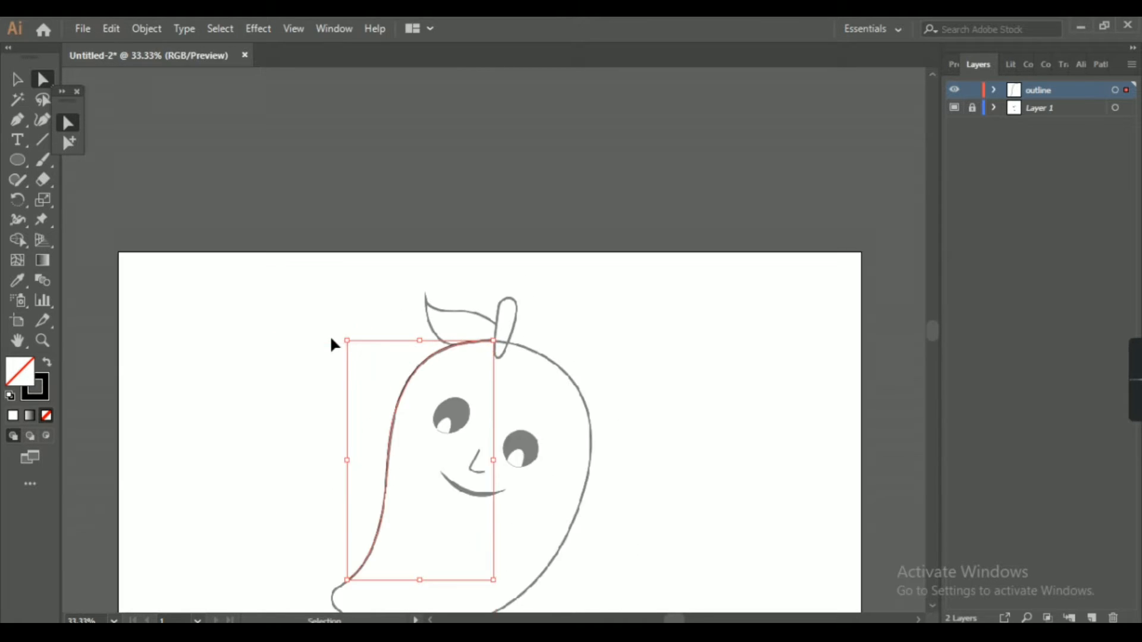
left_click(447, 455)
left_click(387, 484)
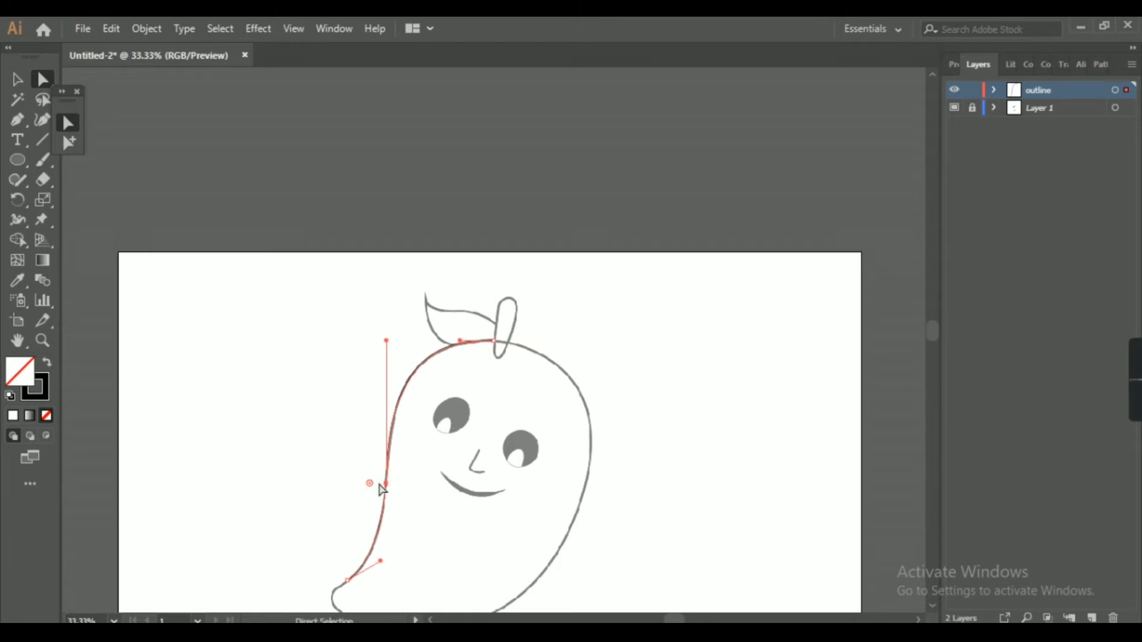
left_click_drag(370, 483, 65, 383)
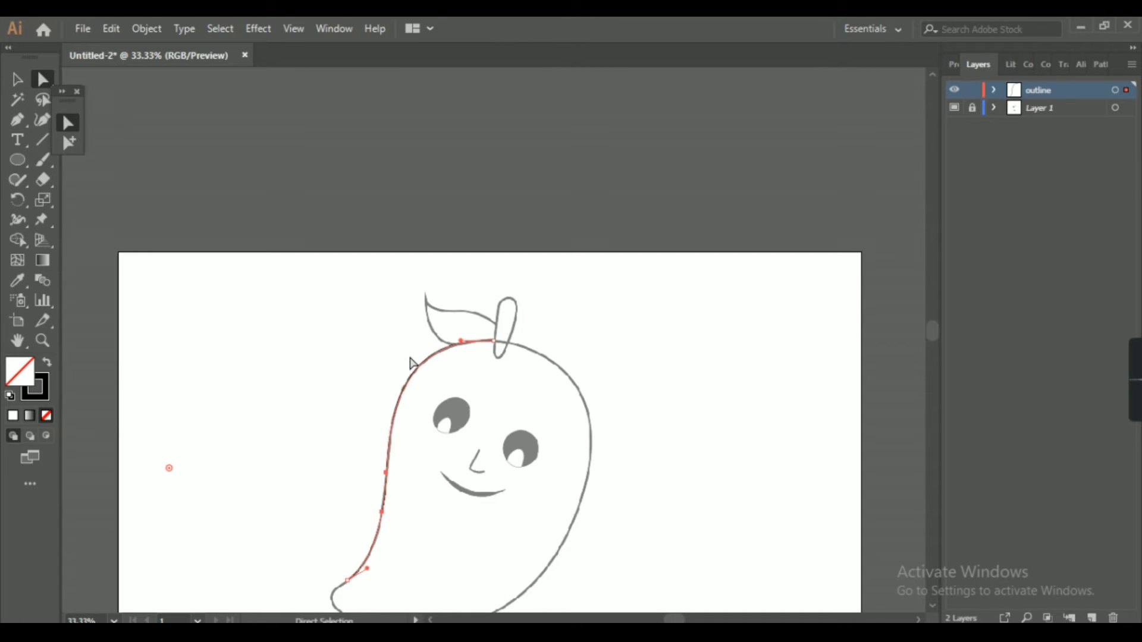
- Continue the outline with the Pen tool from the stem base to the mango's lower-right edge
scroll(932, 607, "down", 3)
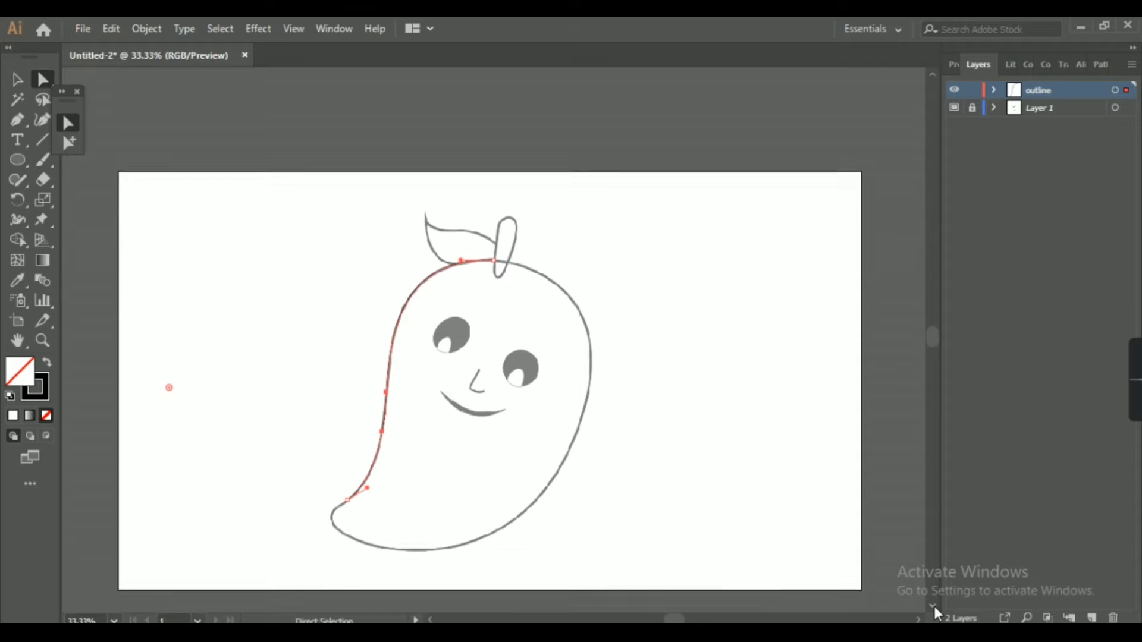
key("p")
left_click_drag(494, 240, 571, 268)
left_click(542, 473)
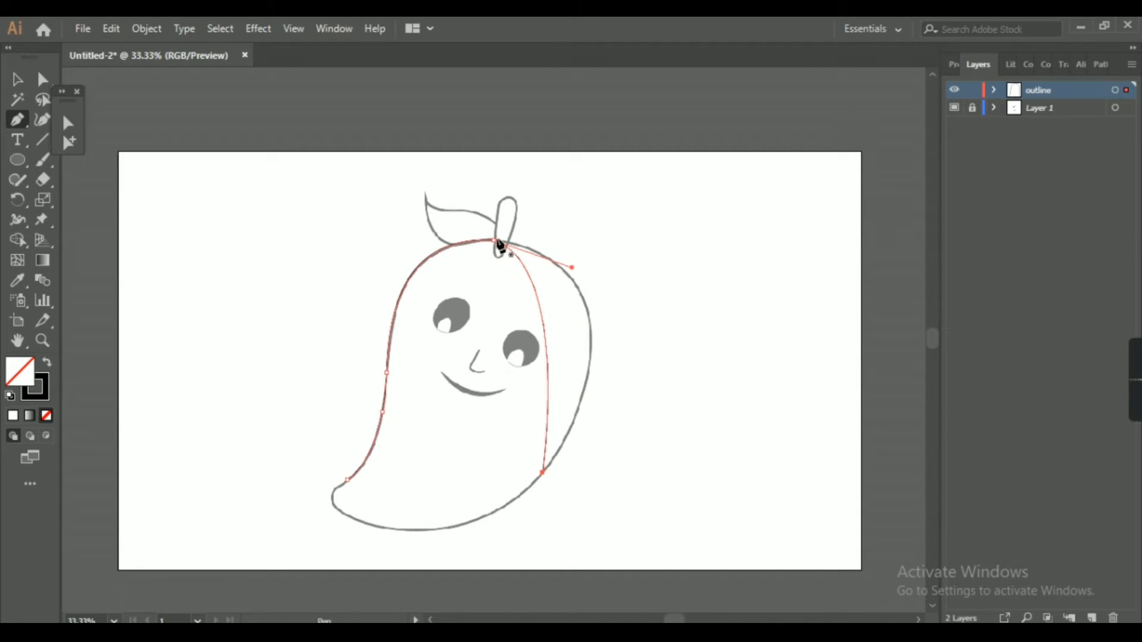
- Bend the right-hand segment and reposition its handles and end anchor to match the mango's sketched right side
key("a")
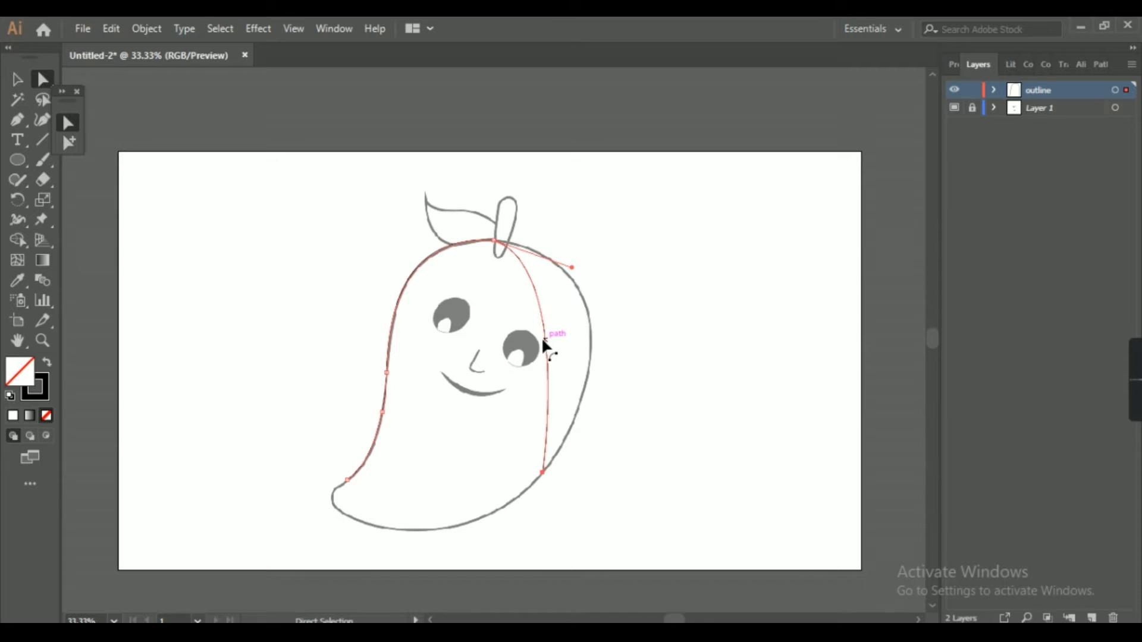
left_click_drag(543, 338, 596, 338)
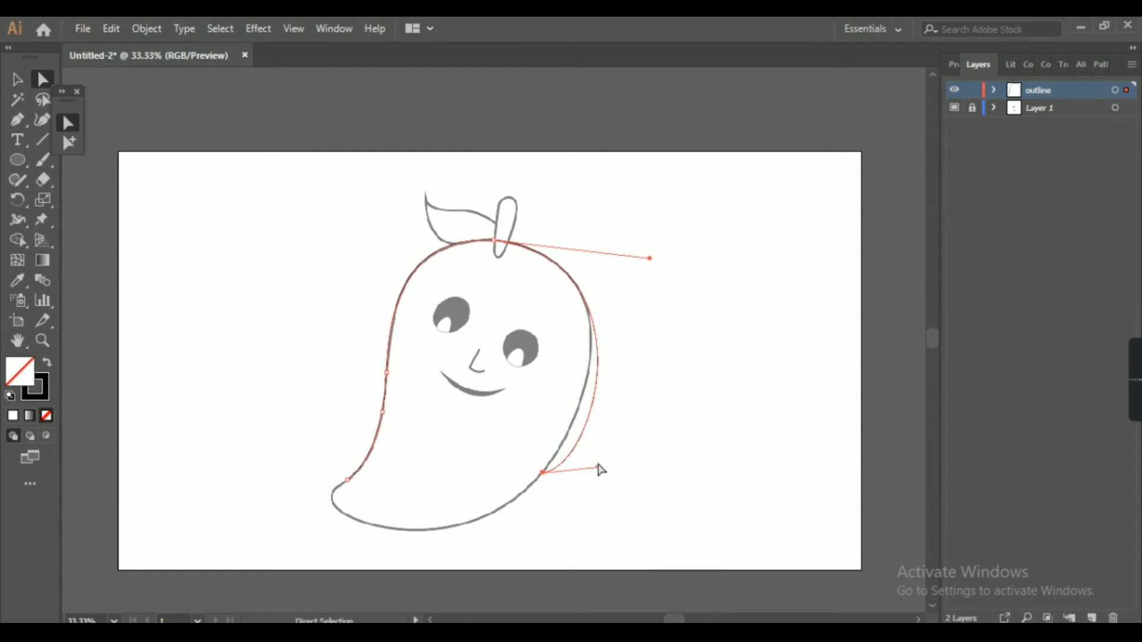
left_click_drag(543, 473, 584, 438)
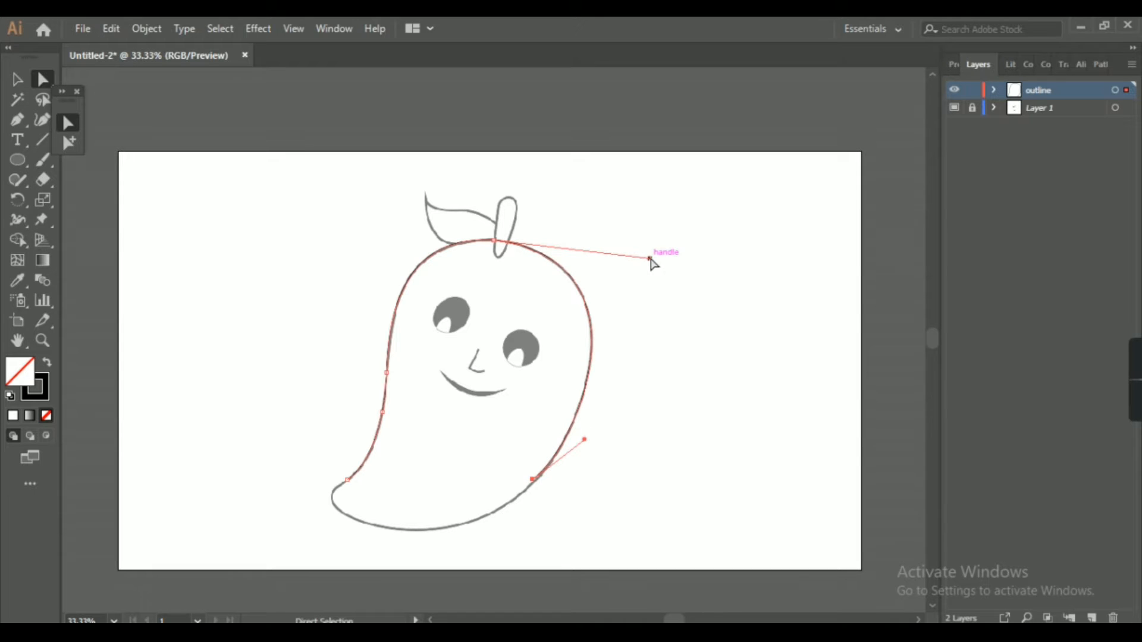
left_click_drag(649, 258, 648, 255)
left_click(493, 240)
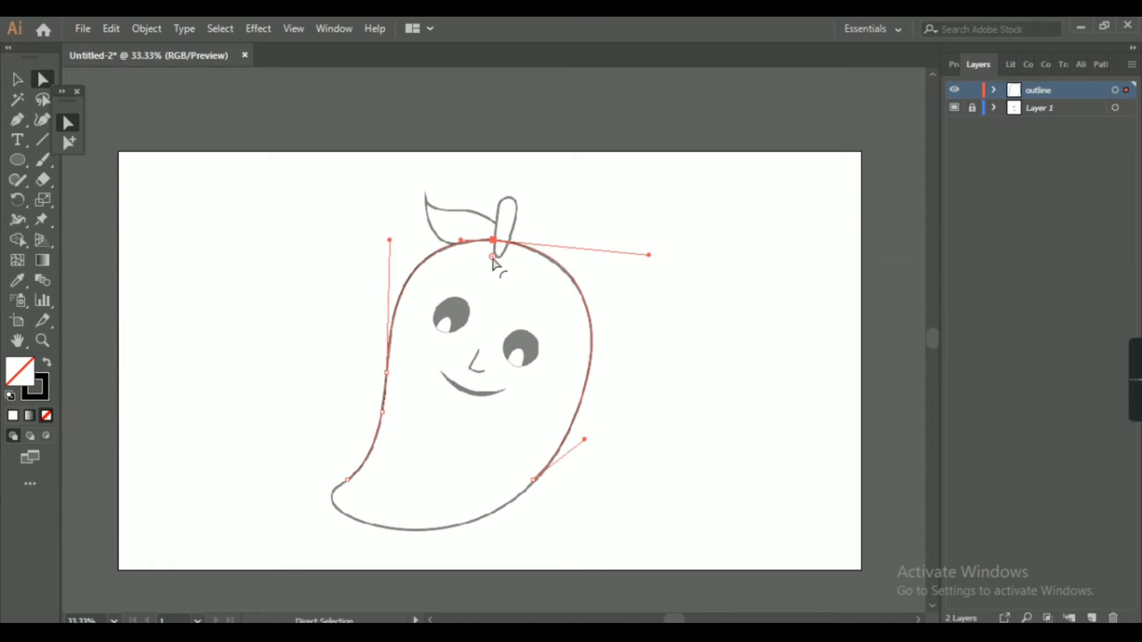
left_click_drag(492, 257, 432, 479)
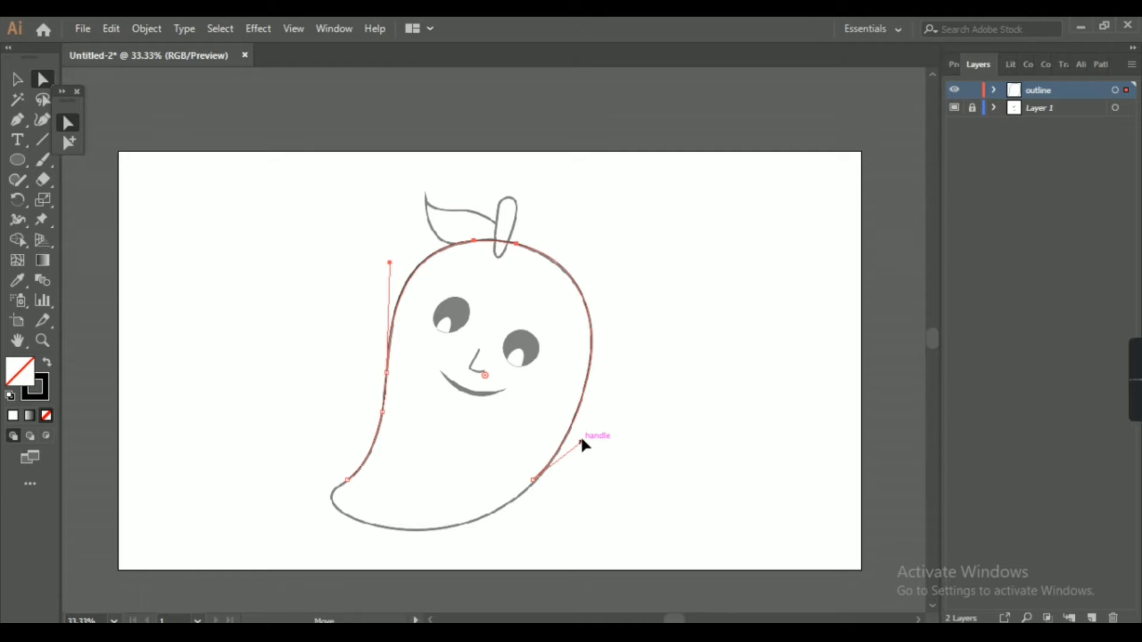
left_click(516, 243)
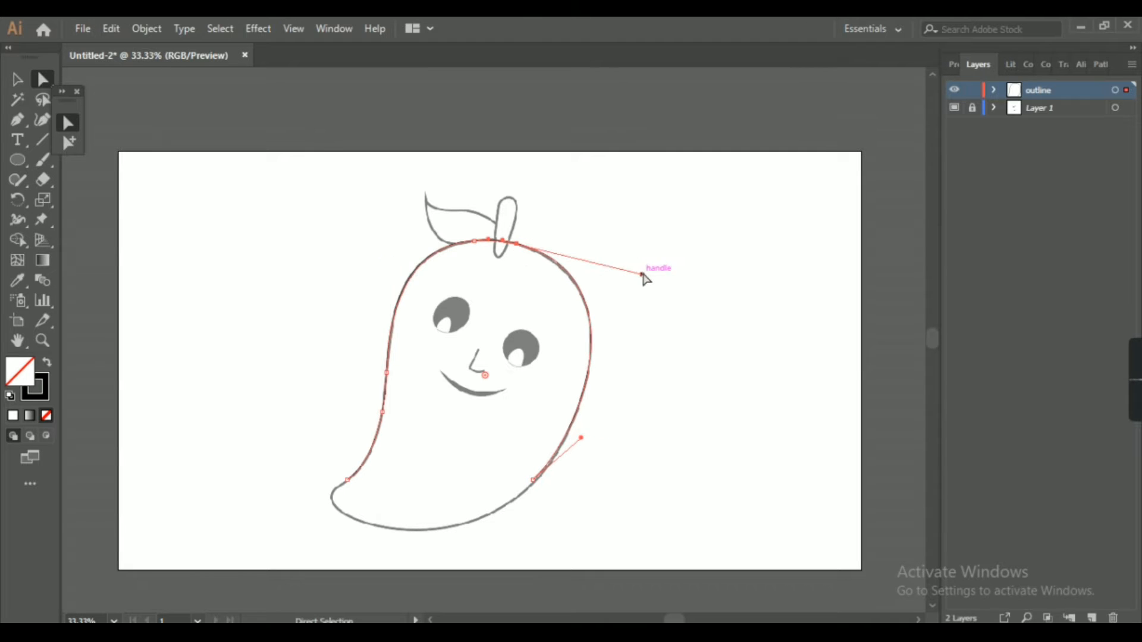
left_click_drag(642, 274, 636, 279)
key("ctrl+z")
key("ctrl+z")
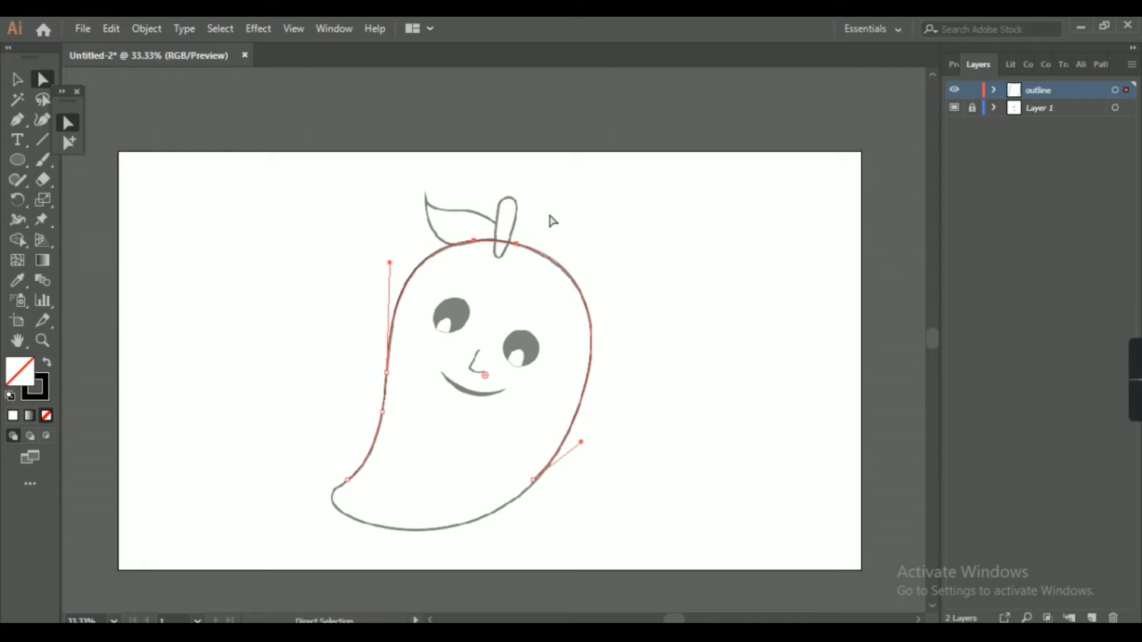
key("ctrl+z")
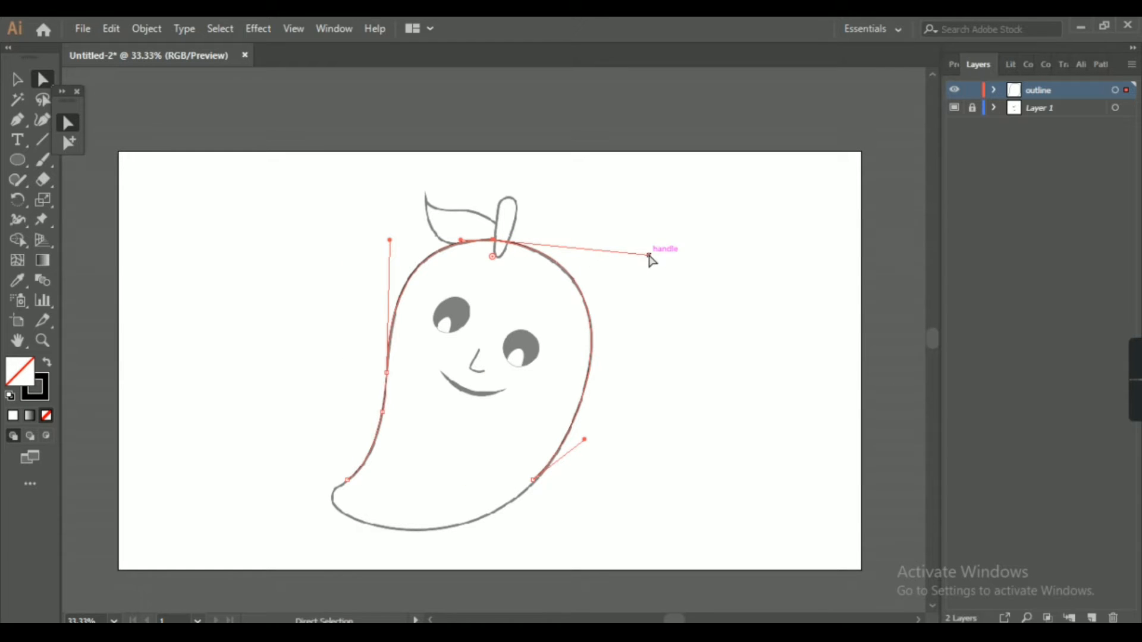
- Fine-tune both handles of the mango's right-hand curve and round the top anchor at the stem base
left_click_drag(649, 255, 641, 252)
left_click_drag(585, 440, 593, 426)
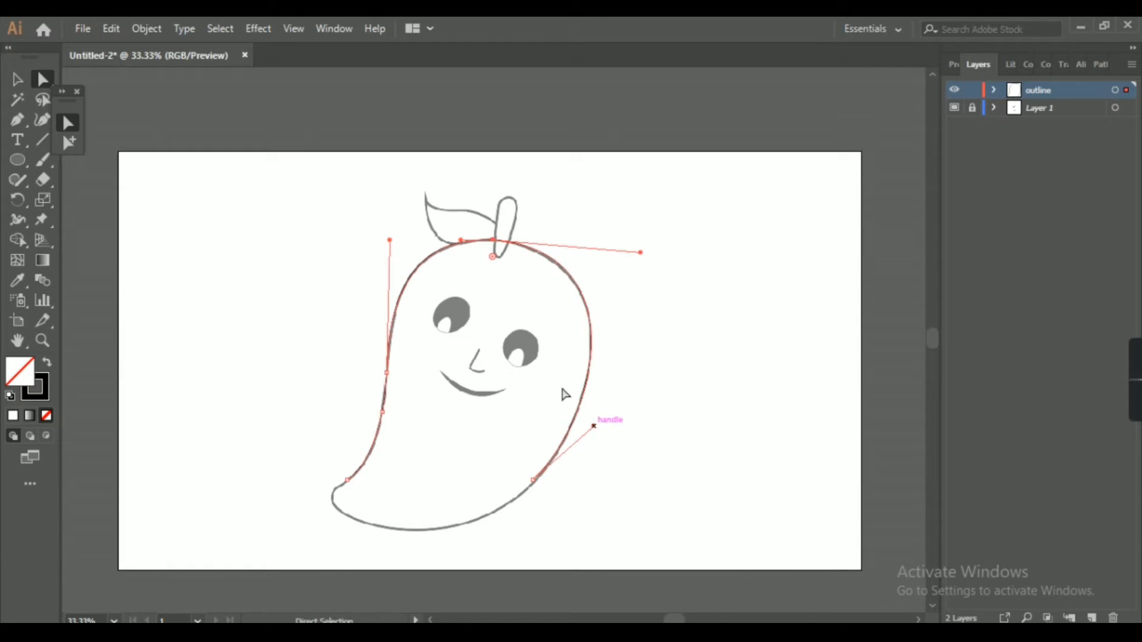
left_click_drag(492, 256, 459, 389)
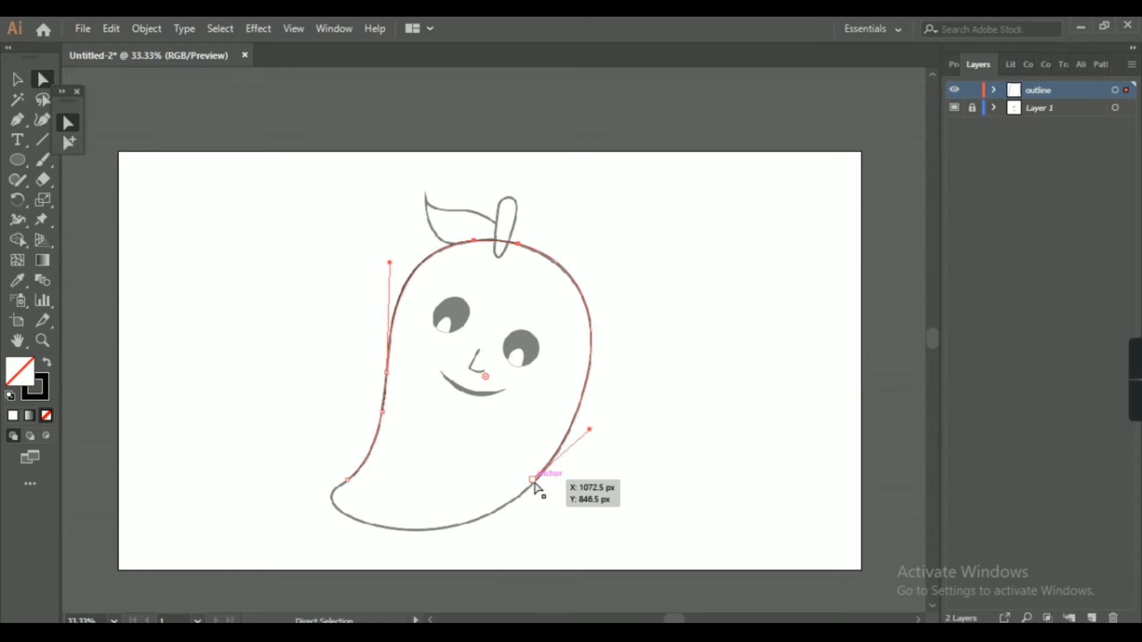
- Continue the outline along the mango's bottom edge to the tail and adjust the curve handles to fit the sketch
left_click_drag(532, 480, 429, 533)
key("p")
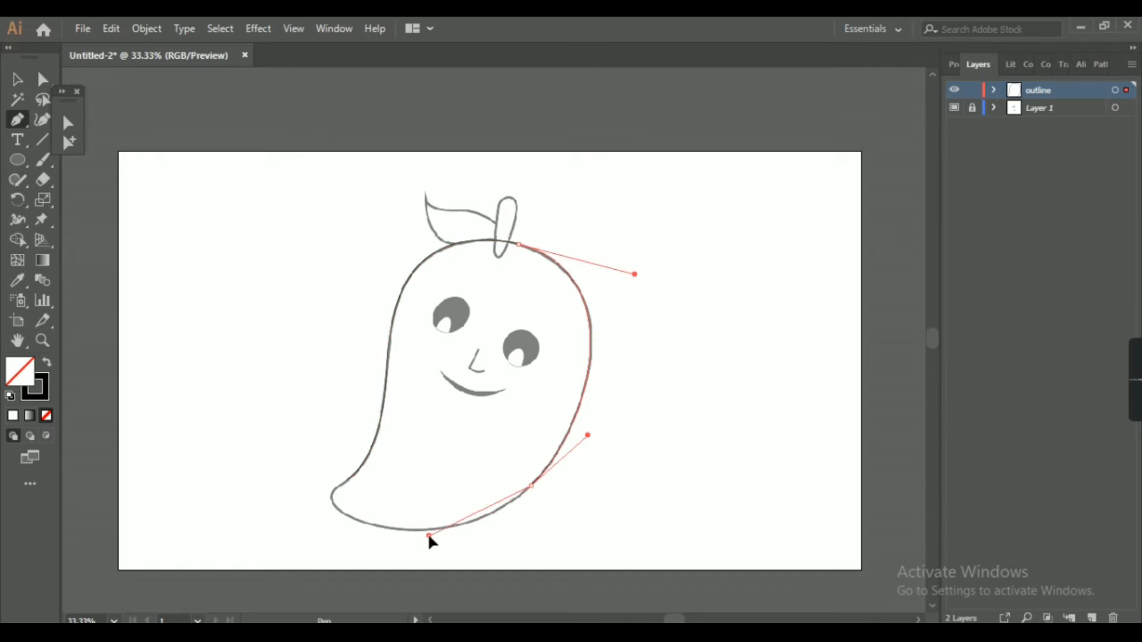
left_click_drag(347, 515, 366, 420)
key("a")
mouse_move(431, 533)
left_mouse_down()
mouse_move(458, 556)
mouse_move(414, 531)
mouse_move(364, 528)
left_mouse_up()
left_click(410, 530)
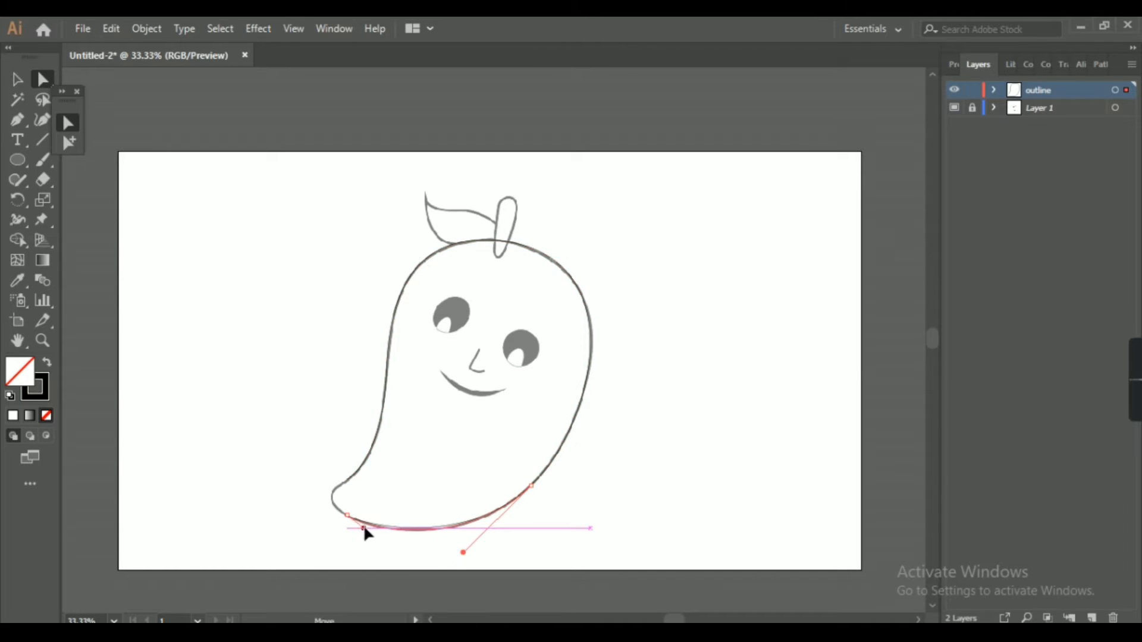
left_click(529, 483)
left_click(510, 466)
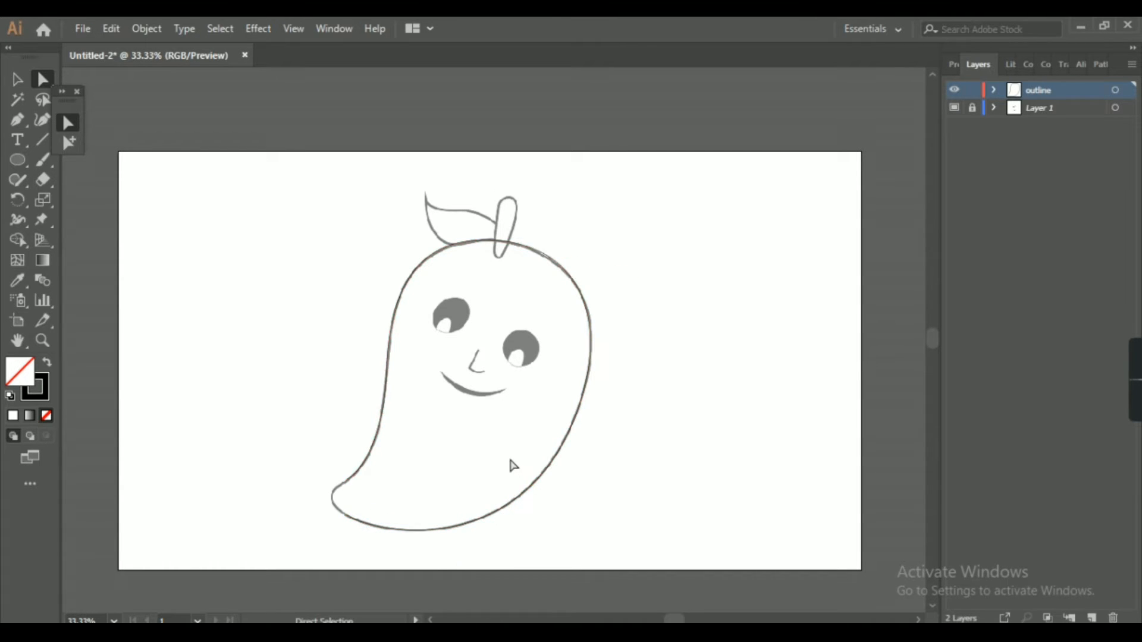
- Close the mango outline around the tail tip, then reshape the tip and round its corner anchors
key("p")
left_click_drag(348, 515, 304, 495)
left_click(348, 481)
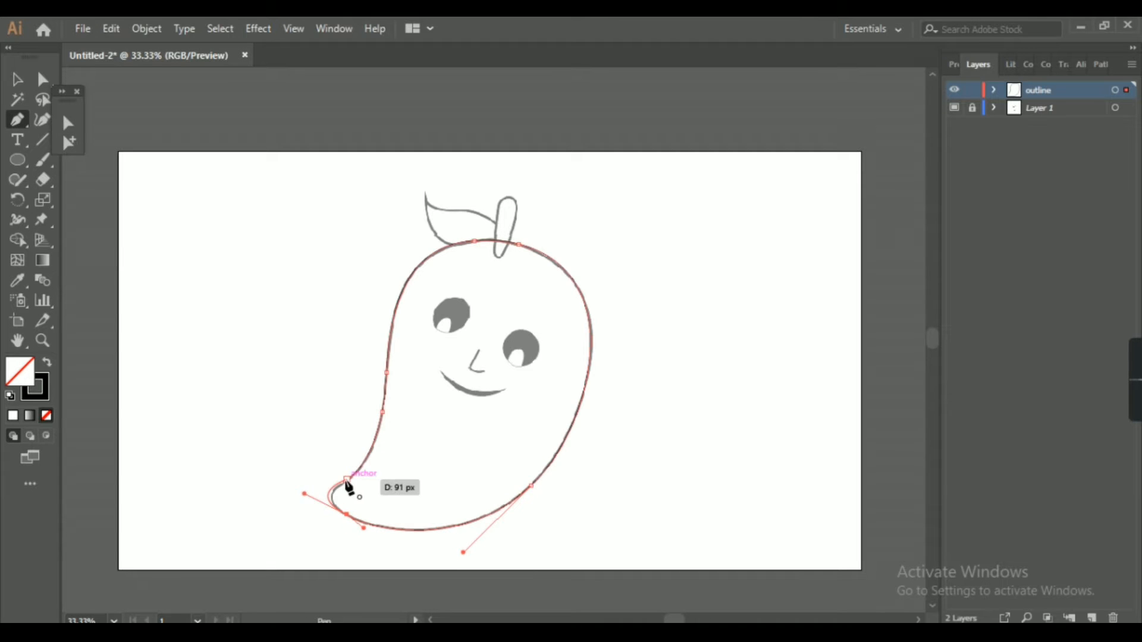
left_click(67, 122)
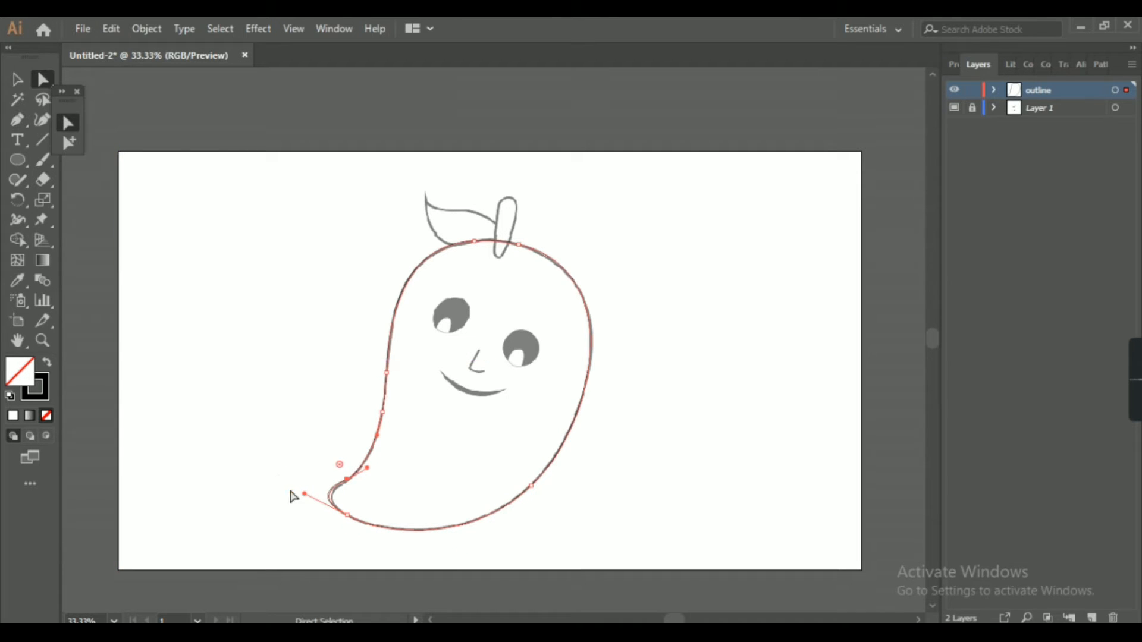
left_click_drag(304, 496, 212, 333)
left_click(347, 479)
left_click_drag(359, 518, 320, 560)
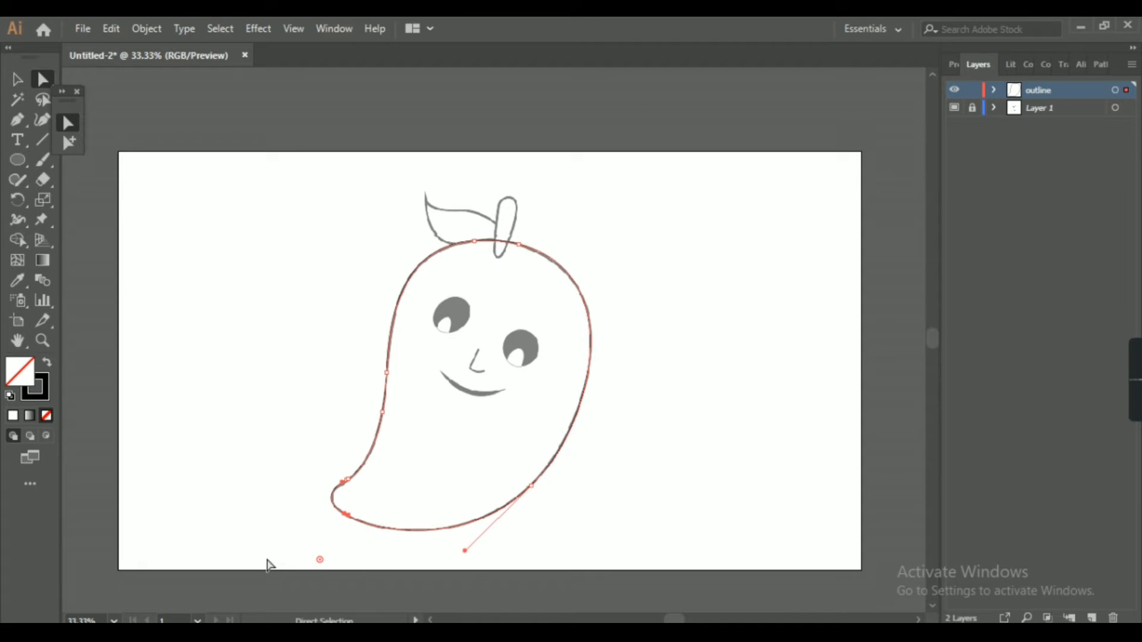
left_click(708, 363)
- Trace the stem as a closed path with the Pen tool and adjust its lower anchors and handles to fit the sketch
key("p")
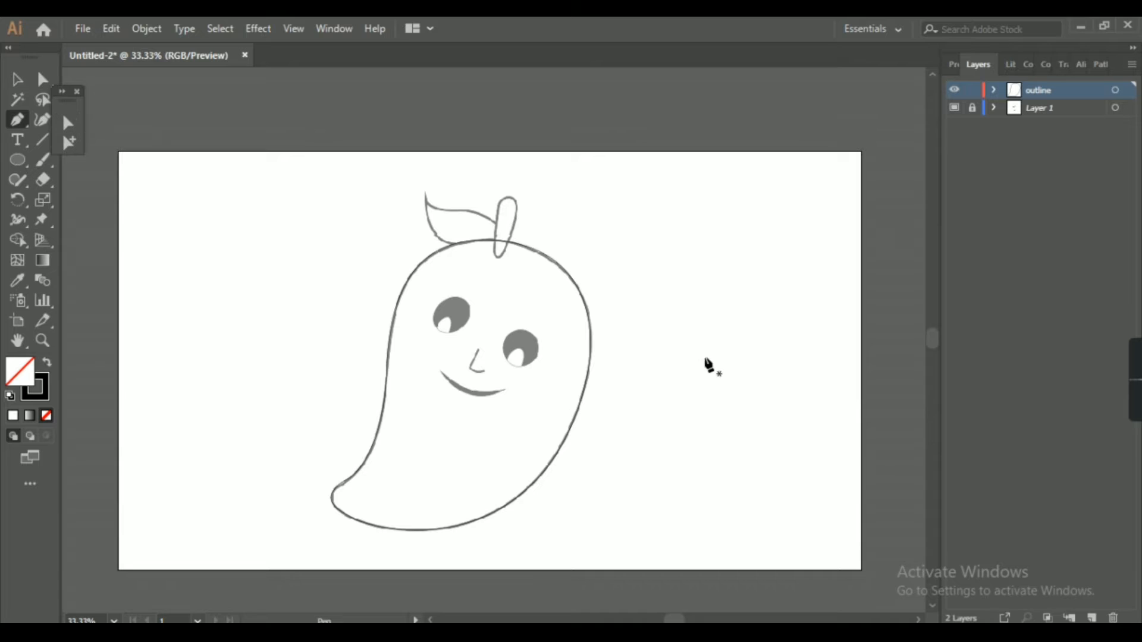
left_click(512, 244, "ctrl")
mouse_move(504, 244)
left_mouse_down()
mouse_move(517, 204)
mouse_move(494, 250)
mouse_move(504, 255)
left_mouse_up()
left_click(67, 122)
key("ctrl+plus")
key("ctrl+plus")
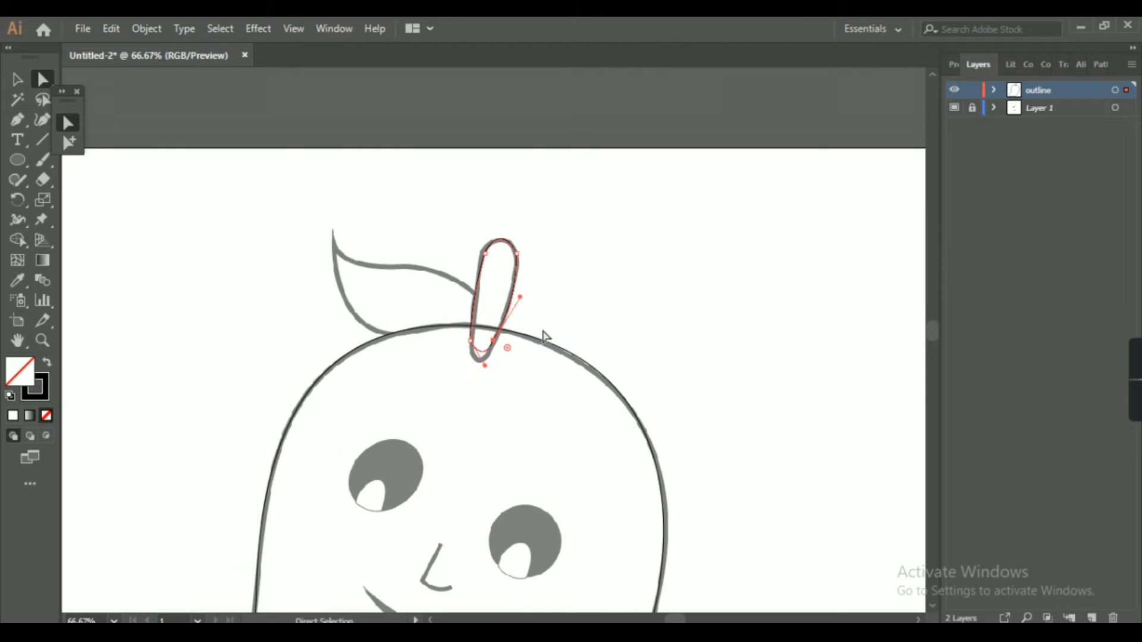
left_click_drag(493, 340, 474, 376)
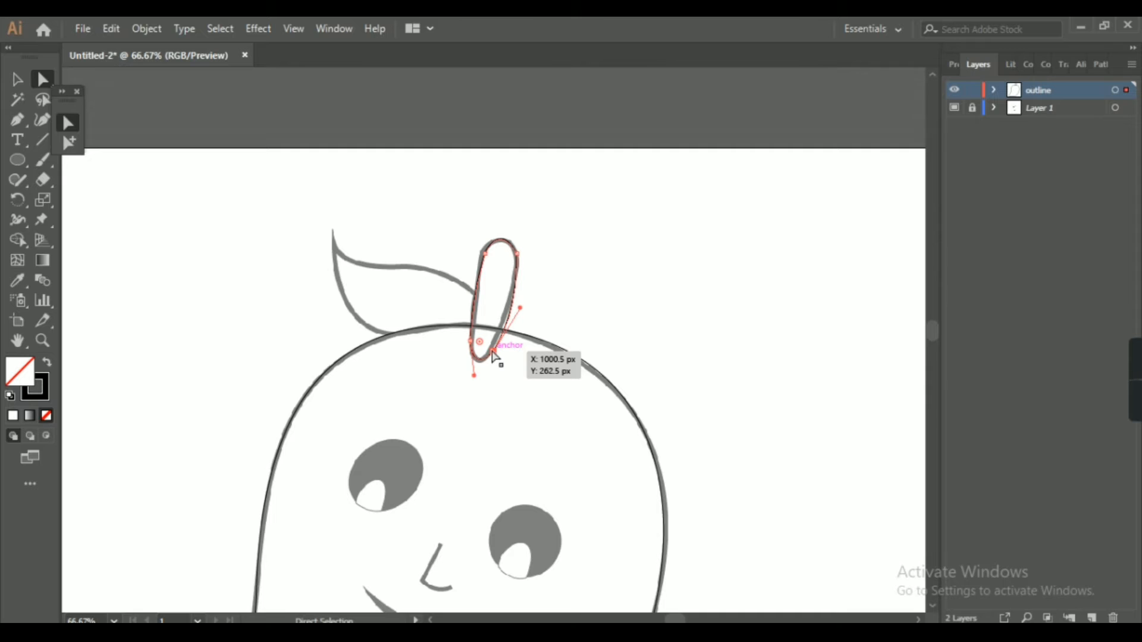
left_click_drag(493, 351, 755, 326)
left_click_drag(467, 350, 566, 326)
- Round the corner anchors at the stem's upper and lower ends and deselect the path
left_click(515, 254)
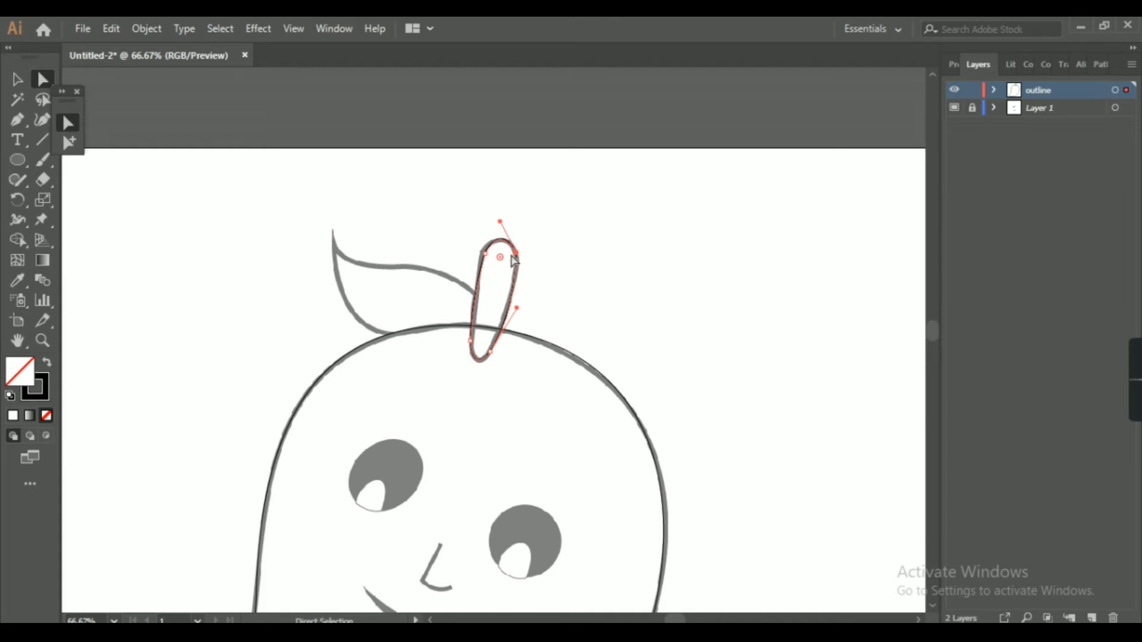
left_click_drag(500, 257, 553, 327)
left_click(484, 254)
left_click(489, 353)
left_click_drag(479, 347, 409, 287)
left_click(652, 294)
key("ctrl+minus")
key("ctrl+minus")
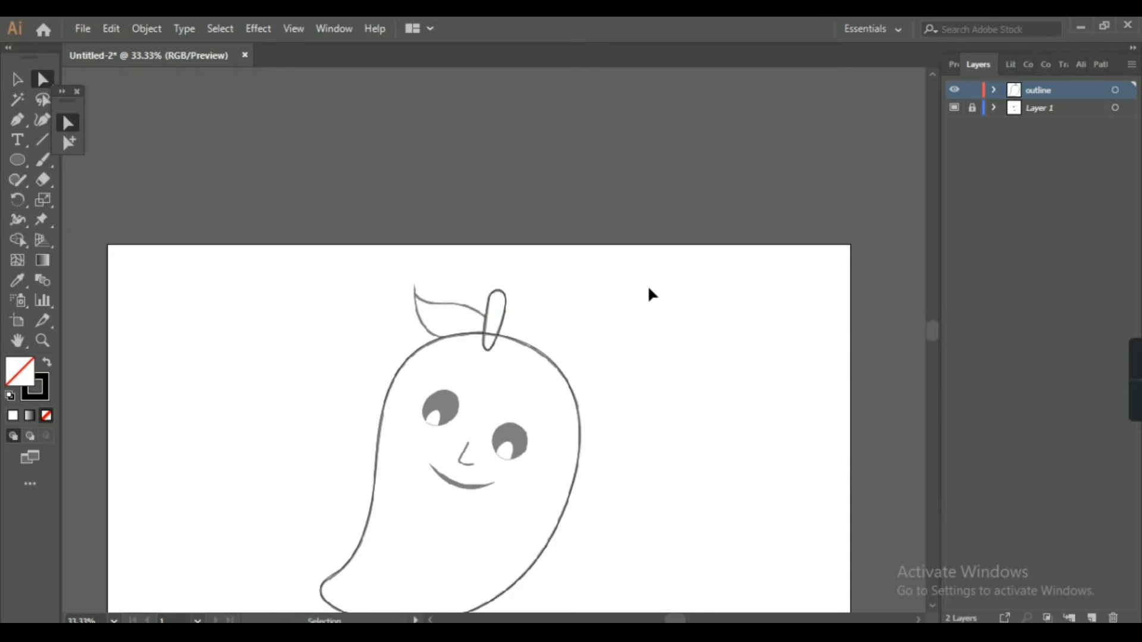
- Trace the leaf as a closed Pen path from the mango's top edge around the leaf tip to the stem and back
key("ctrl+plus")
key("p")
left_click_drag(414, 335, 374, 314)
left_click(374, 263)
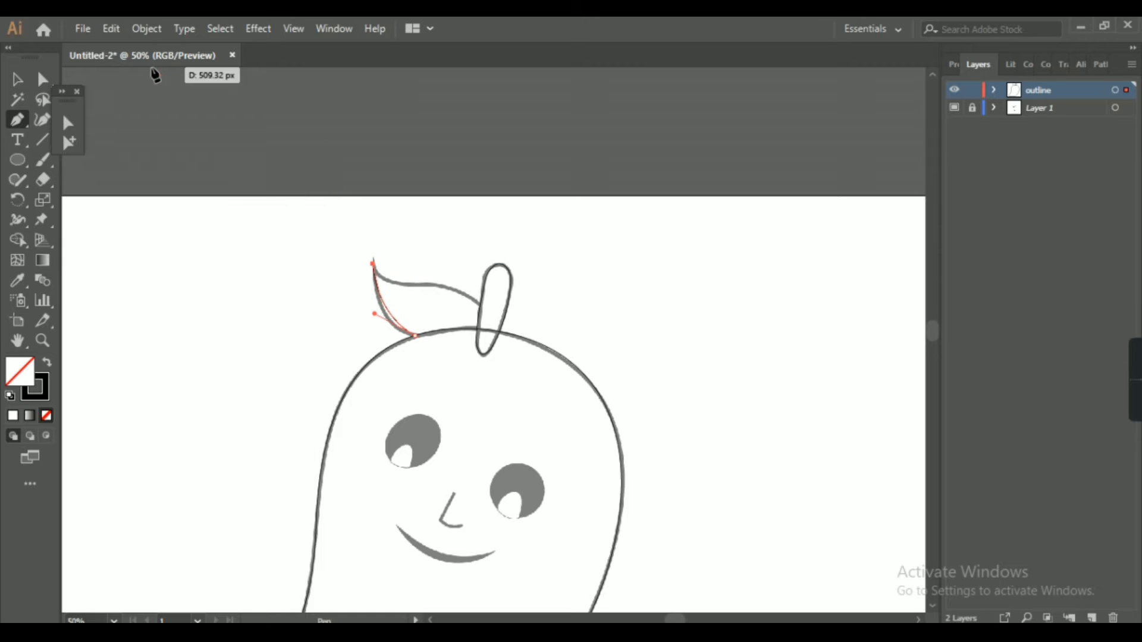
left_click(67, 122)
left_click_drag(374, 314, 473, 296)
key("p")
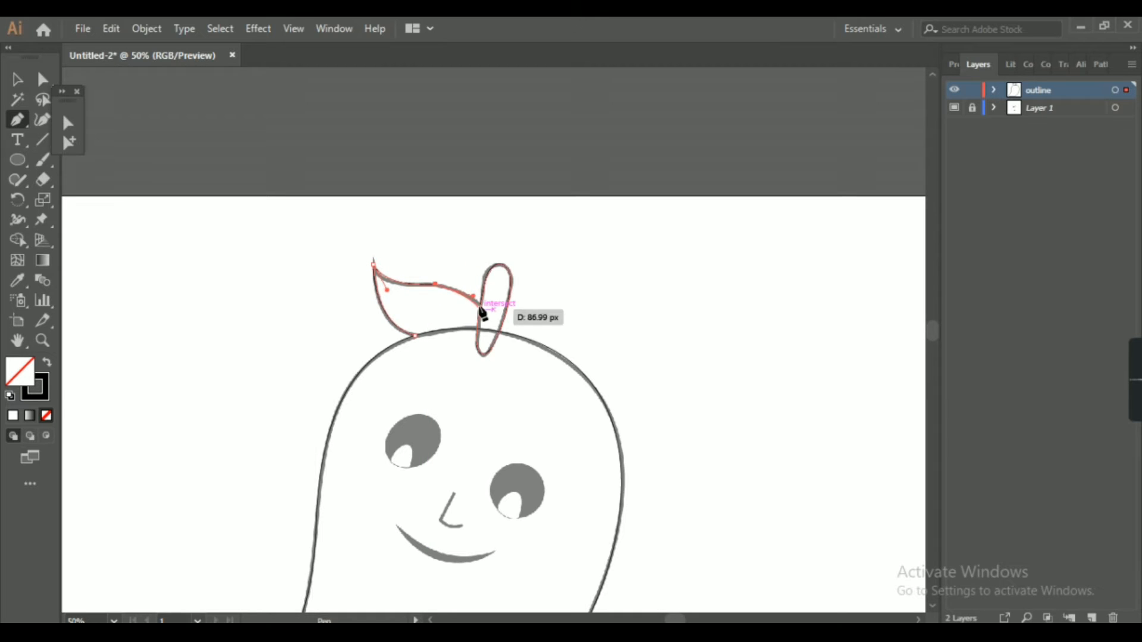
left_click(479, 307)
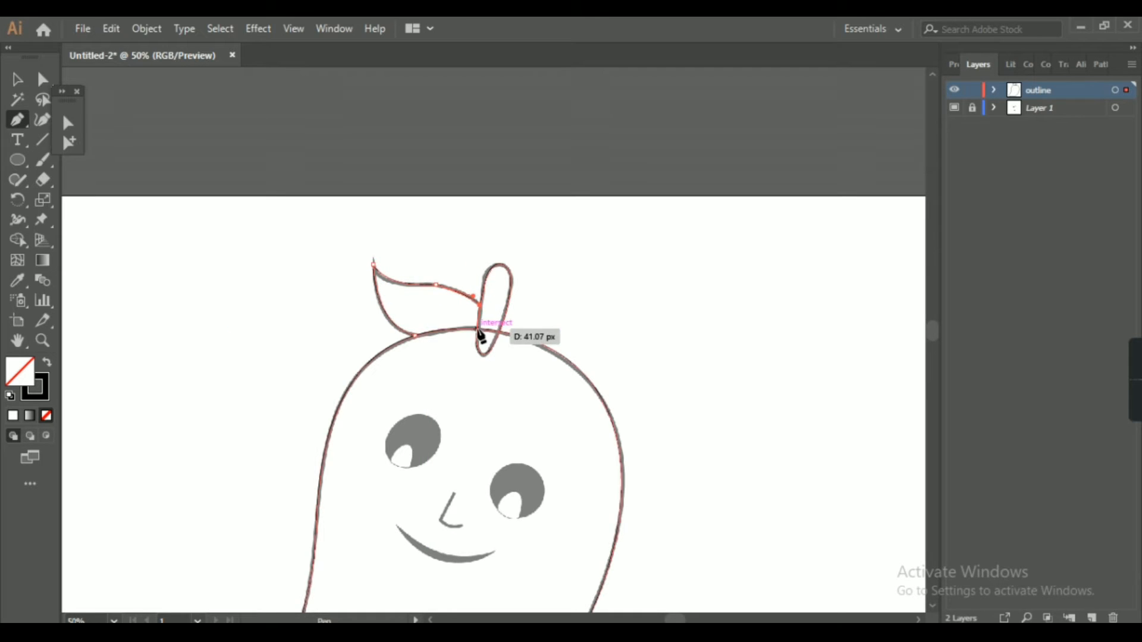
left_click_drag(477, 329, 451, 320)
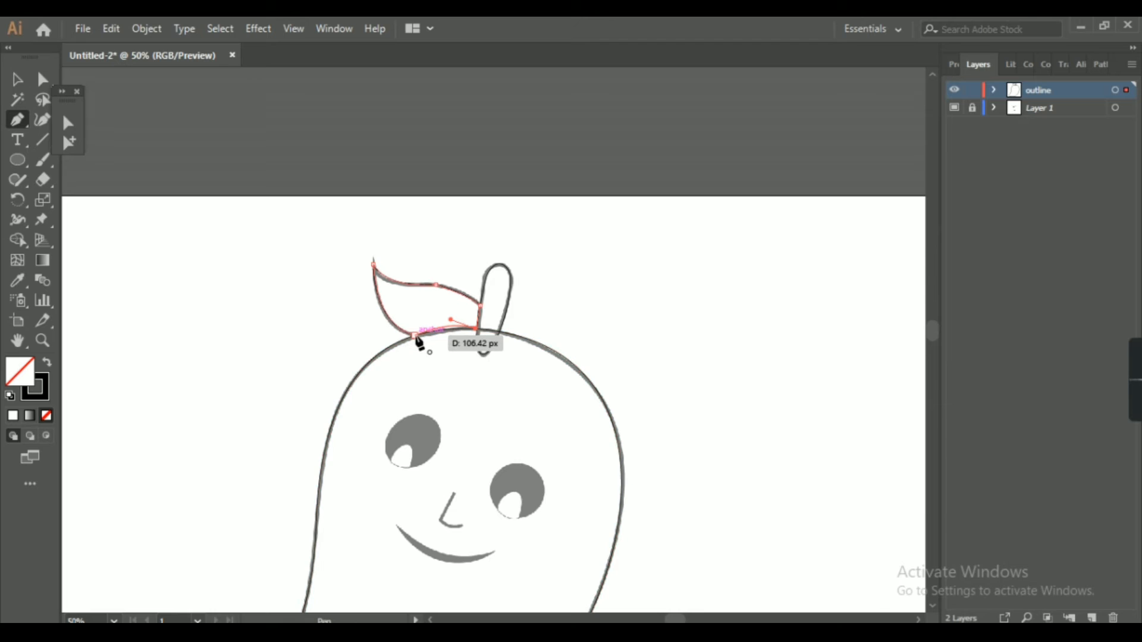
left_click(415, 337)
- Adjust the curve handle at the leaf tip so the leaf's upper edge follows the sketch
left_click(68, 122)
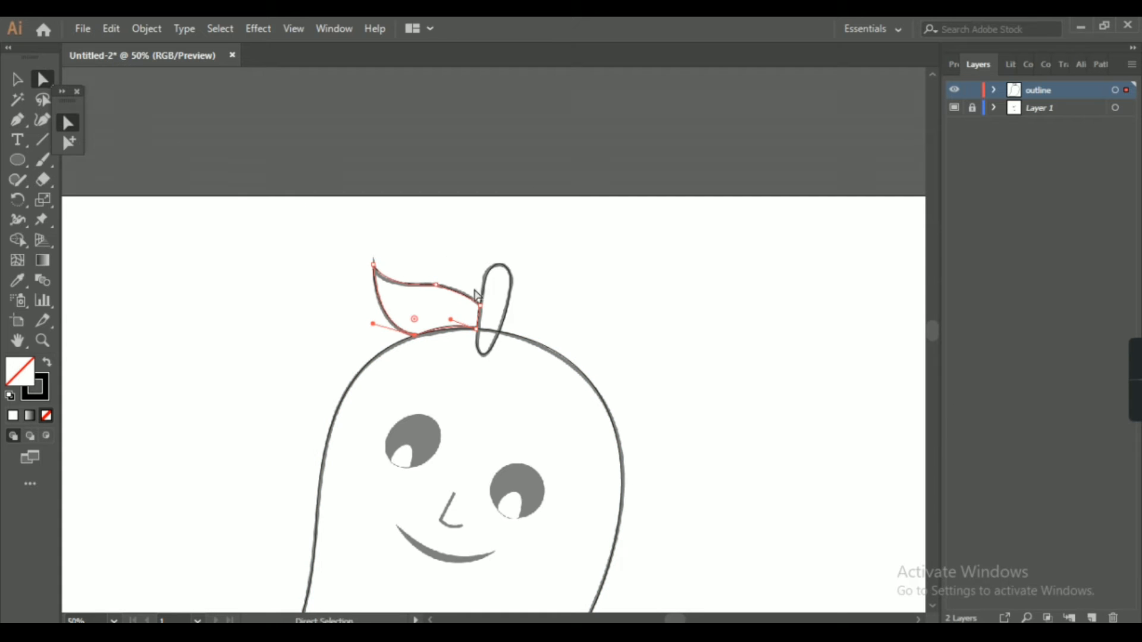
left_click(455, 330)
key("ctrl+plus")
key("ctrl+plus")
left_click(410, 197)
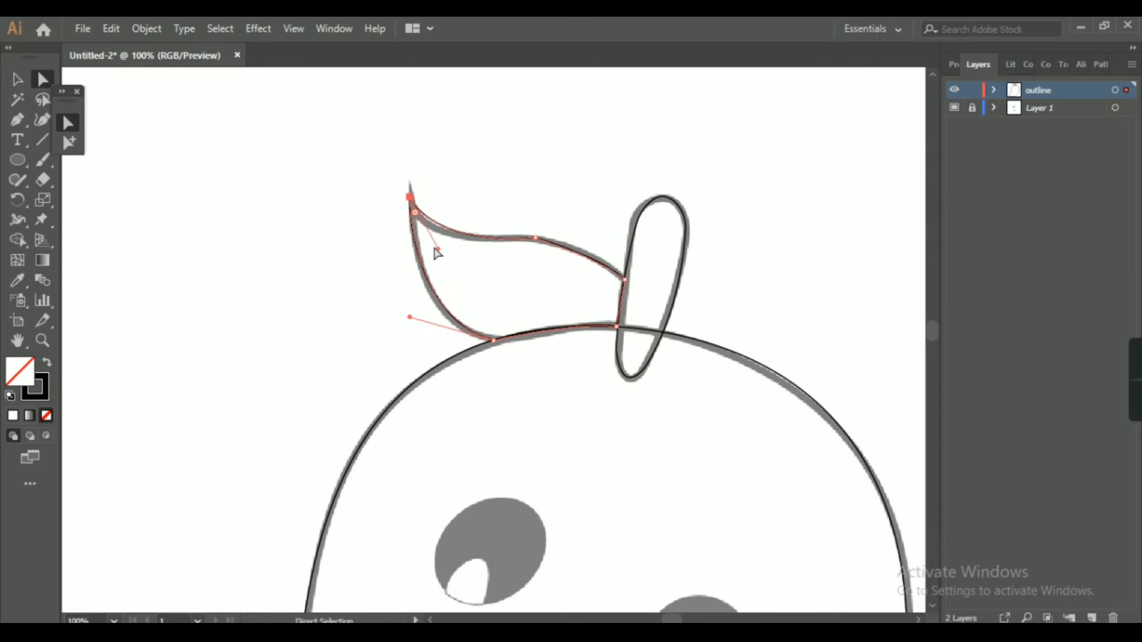
left_click_drag(435, 249, 433, 256)
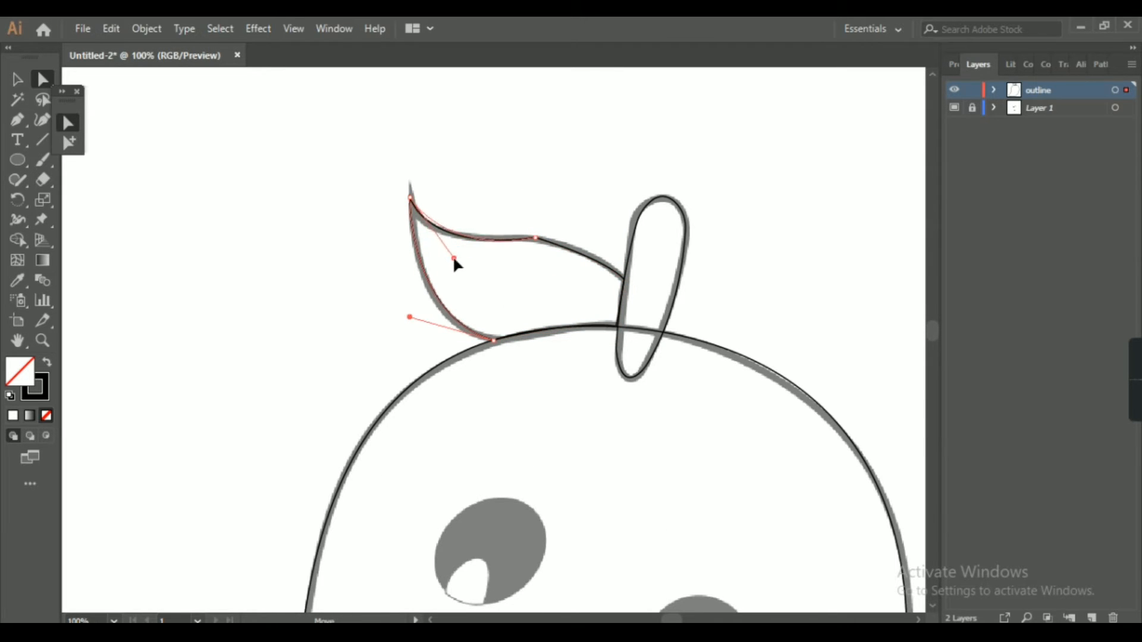
mouse_move(434, 256)
left_mouse_down()
mouse_move(499, 240)
mouse_move(443, 260)
left_mouse_up()
- Round the corner anchor midway along the leaf's upper edge and deselect the leaf path
mouse_move(538, 228)
left_mouse_down()
mouse_move(524, 231)
mouse_move(535, 237)
left_mouse_up()
left_click(497, 309, "ctrl")
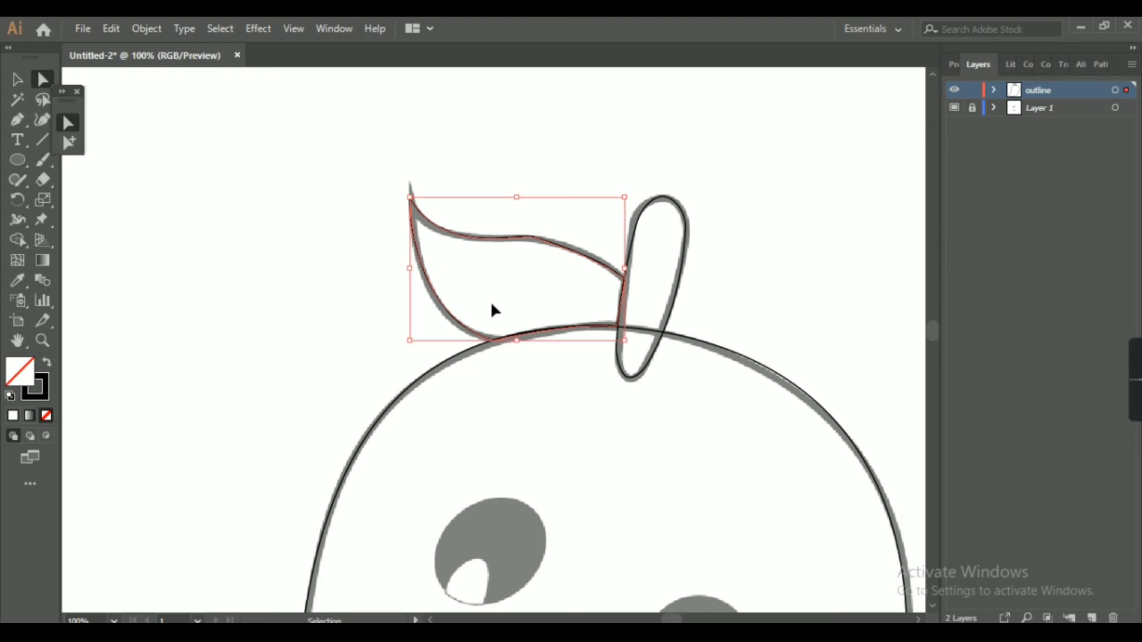
left_click(535, 239)
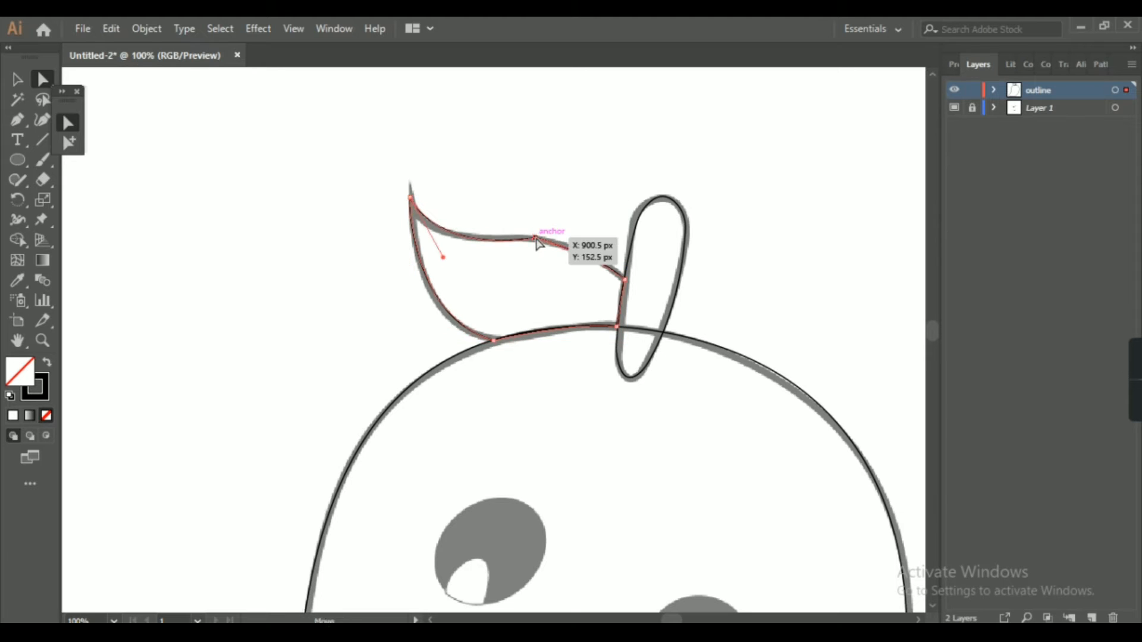
left_click_drag(533, 252, 491, 366)
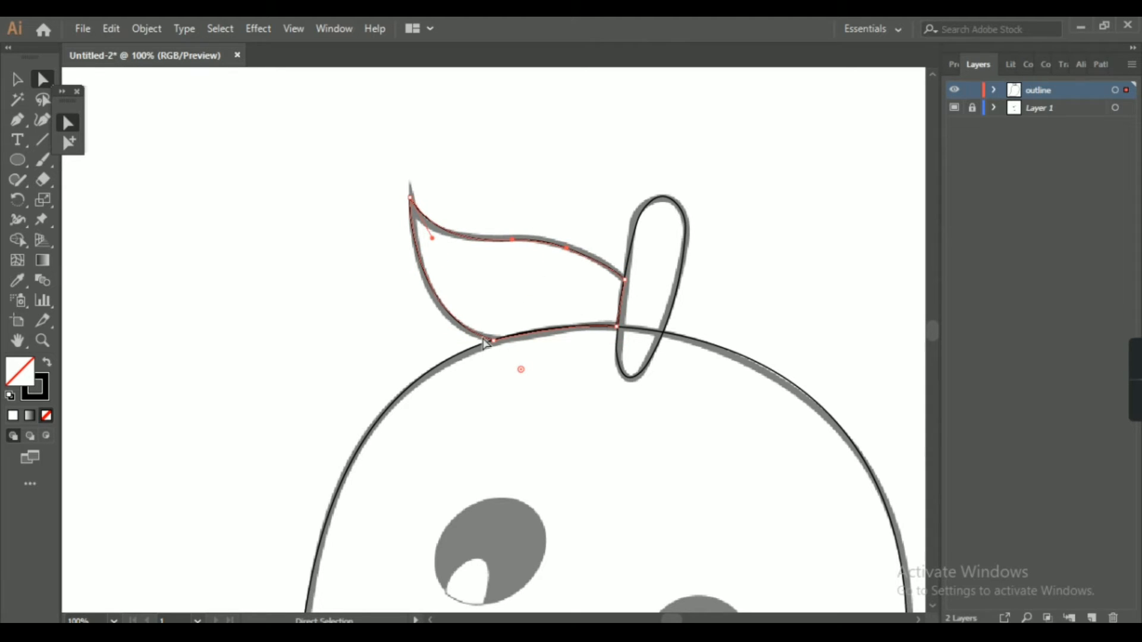
left_click(552, 186)
- Draw an ellipse over the mango's left eye, then rotate and resize it to match the sketched eye and deselect it
key("ctrl+minus")
key("ctrl+minus")
key("ctrl+minus")
key("ctrl+minus")
key("ctrl+plus")
key("ctrl+plus")
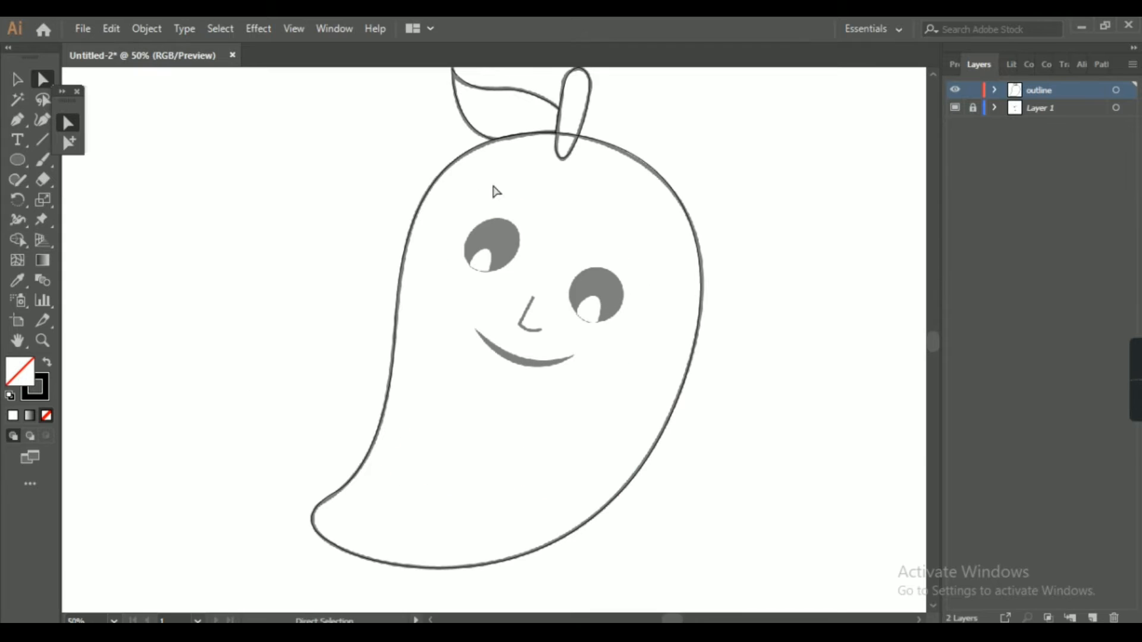
left_click(26, 156)
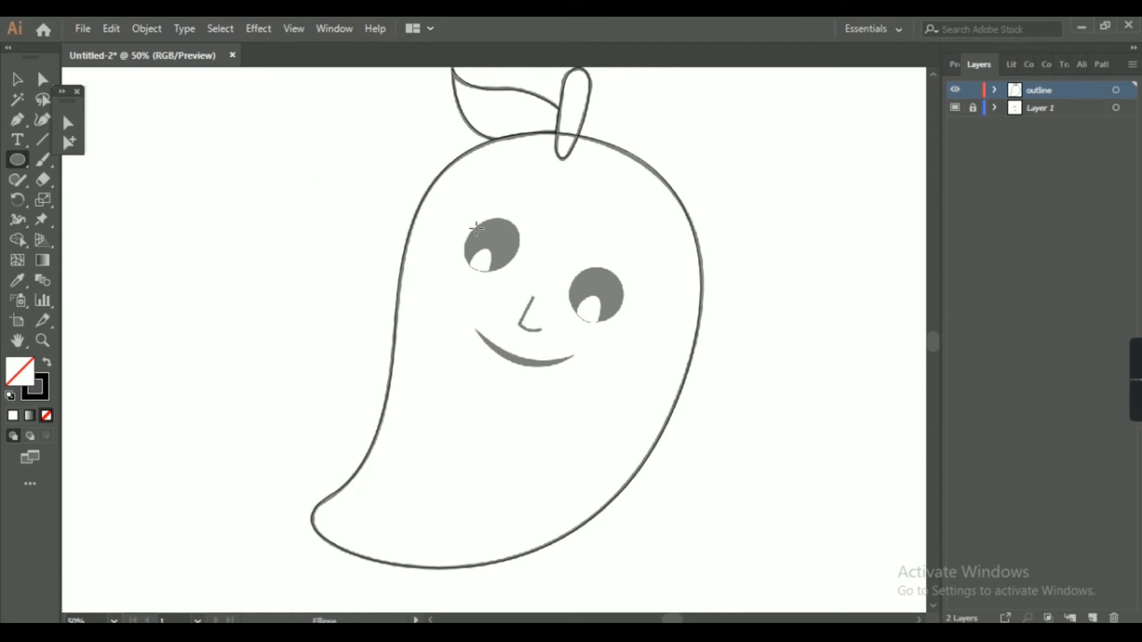
left_click_drag(477, 227, 534, 265)
key("v")
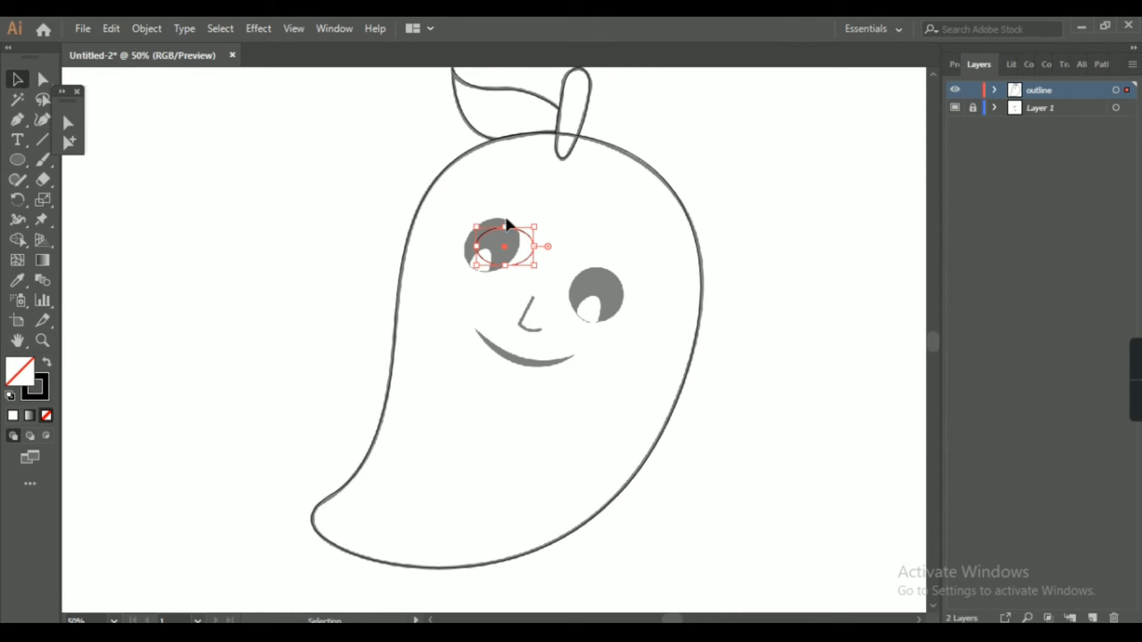
left_click_drag(537, 219, 469, 264)
left_click(543, 220)
- Draw an ellipse over the mango's right eye, fit its position and height to the sketch, and deselect it
left_click(22, 160)
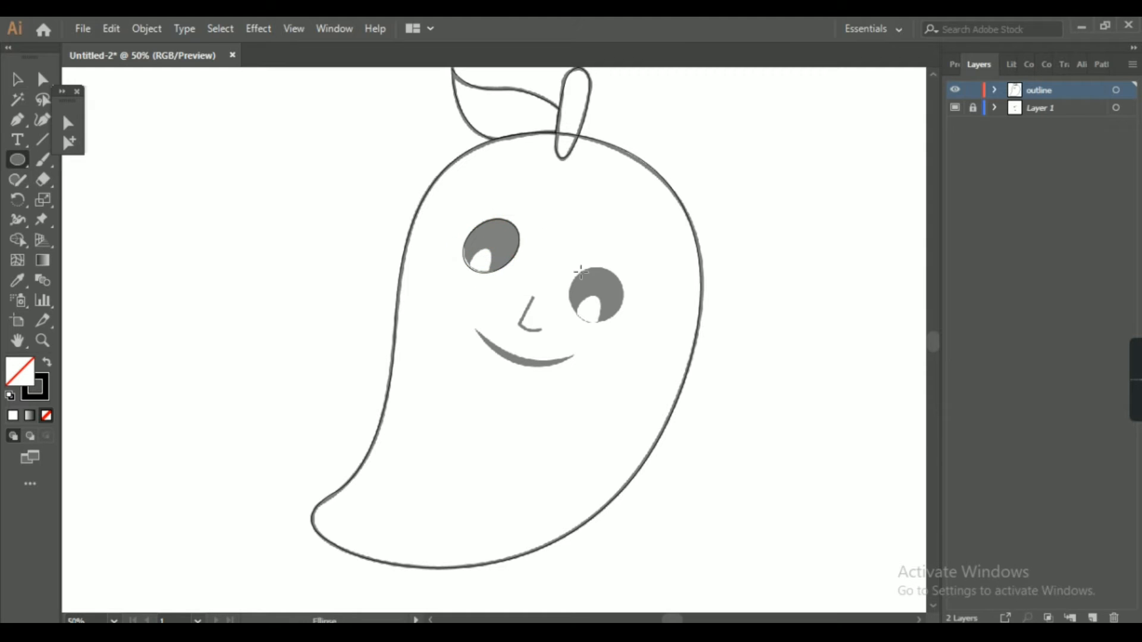
left_click_drag(572, 263, 623, 321)
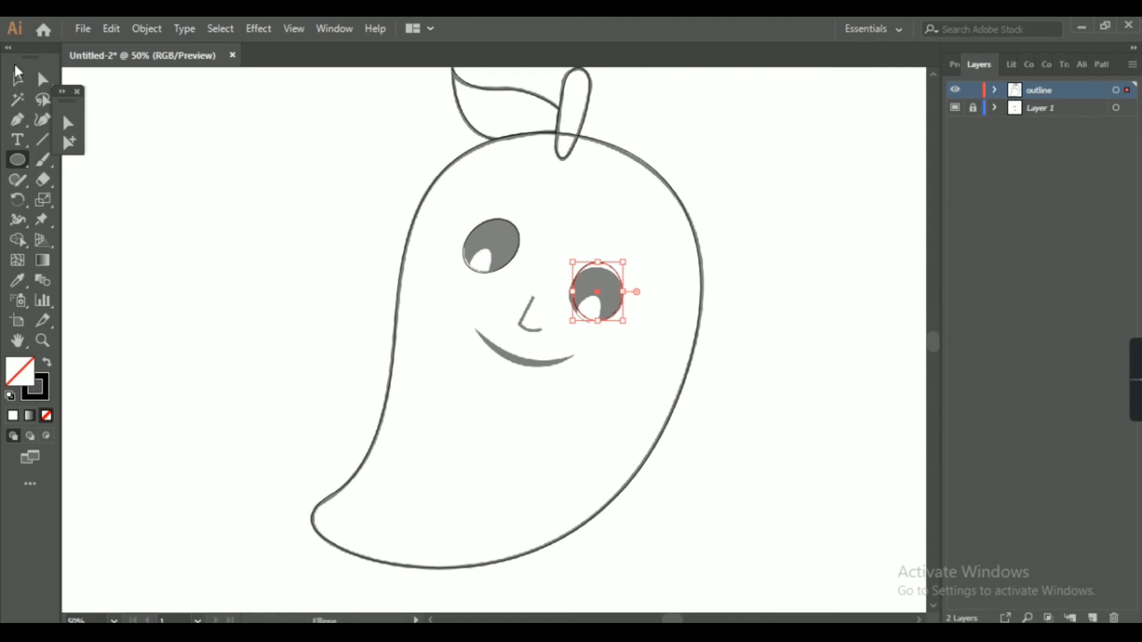
left_click(17, 75)
left_click_drag(598, 262, 597, 325)
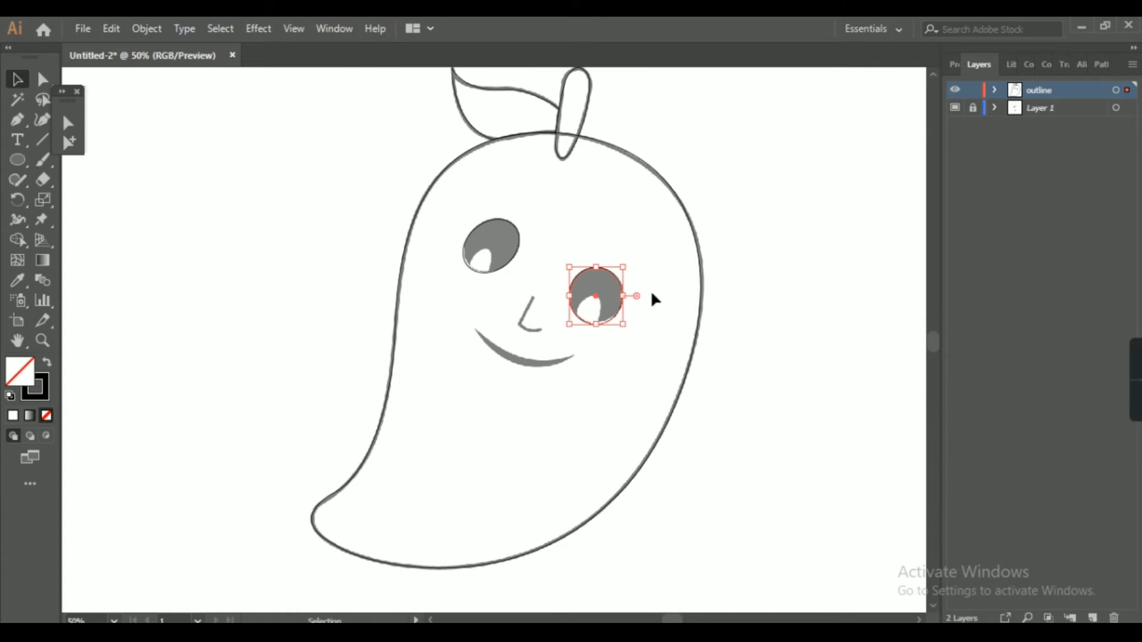
key("ctrl+plus")
key("ctrl+plus")
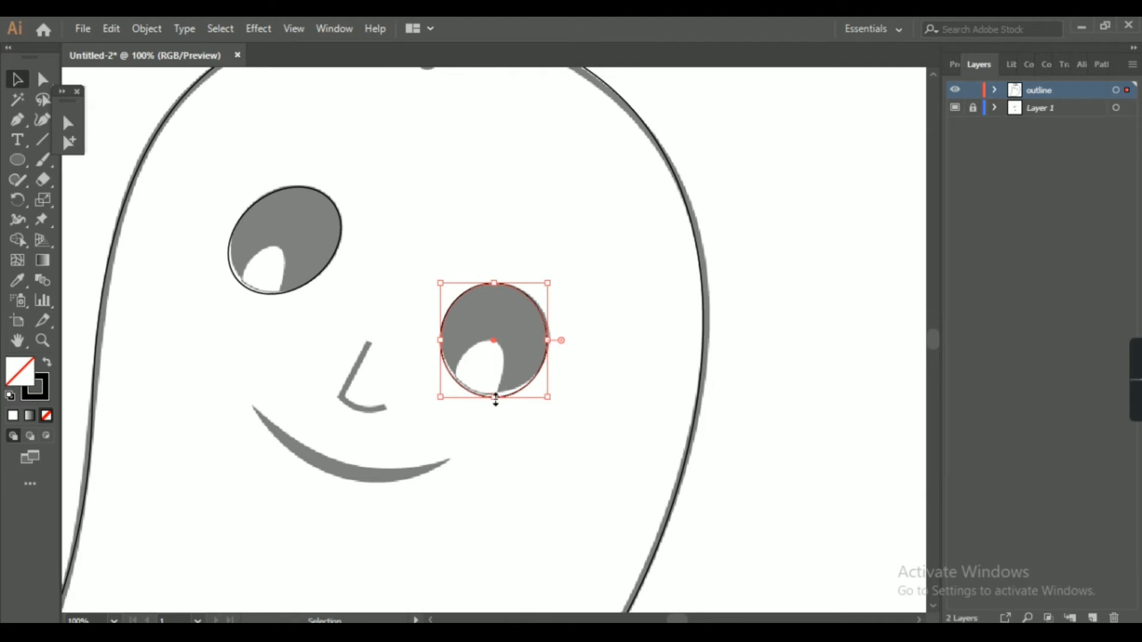
left_click_drag(495, 397, 494, 393)
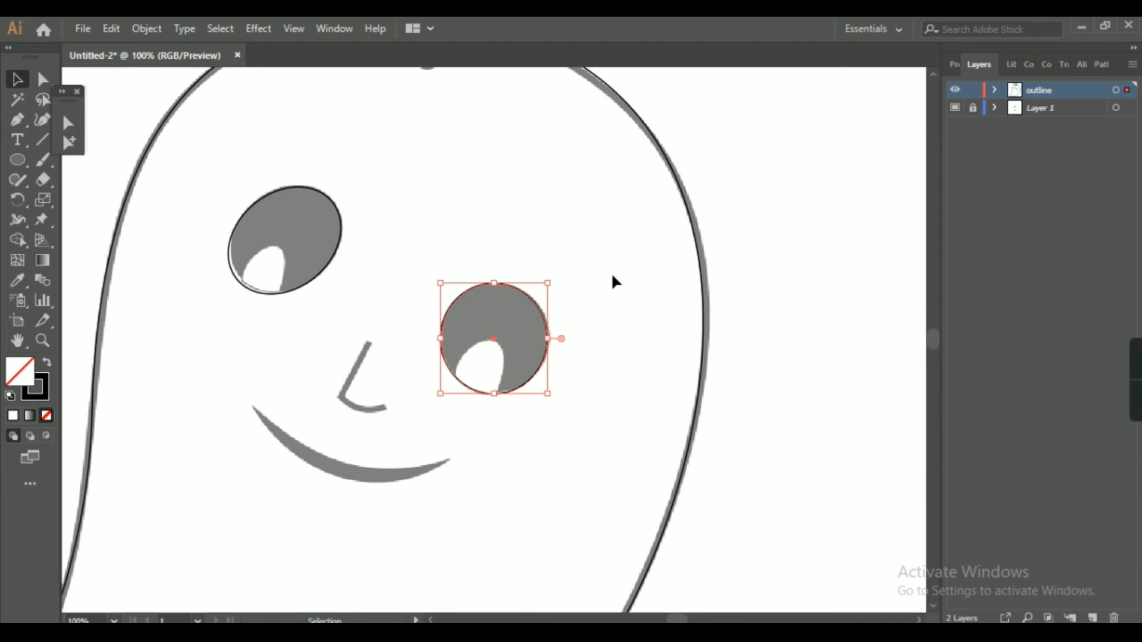
left_click(613, 277)
- Fine-tune the size of the left eye's ellipse to fit the sketch and deselect it
left_click(238, 279)
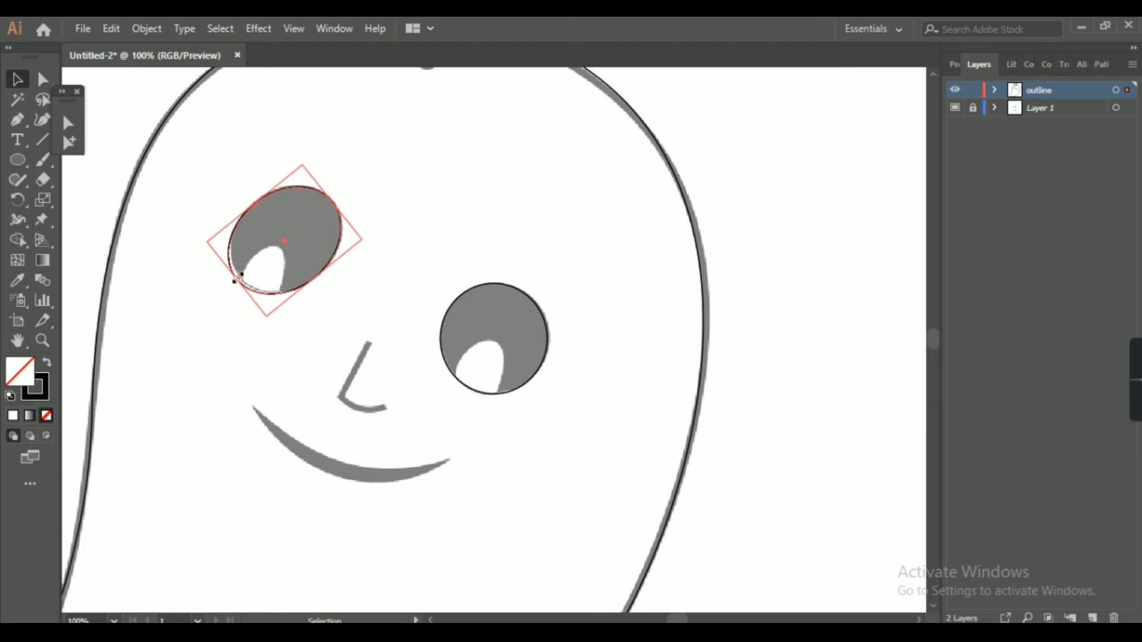
left_click_drag(234, 269, 237, 272)
left_click(404, 187)
- Trace the nose as an open Pen path with a curved base and adjust its corner handle to fit the sketch
key("ctrl+minus")
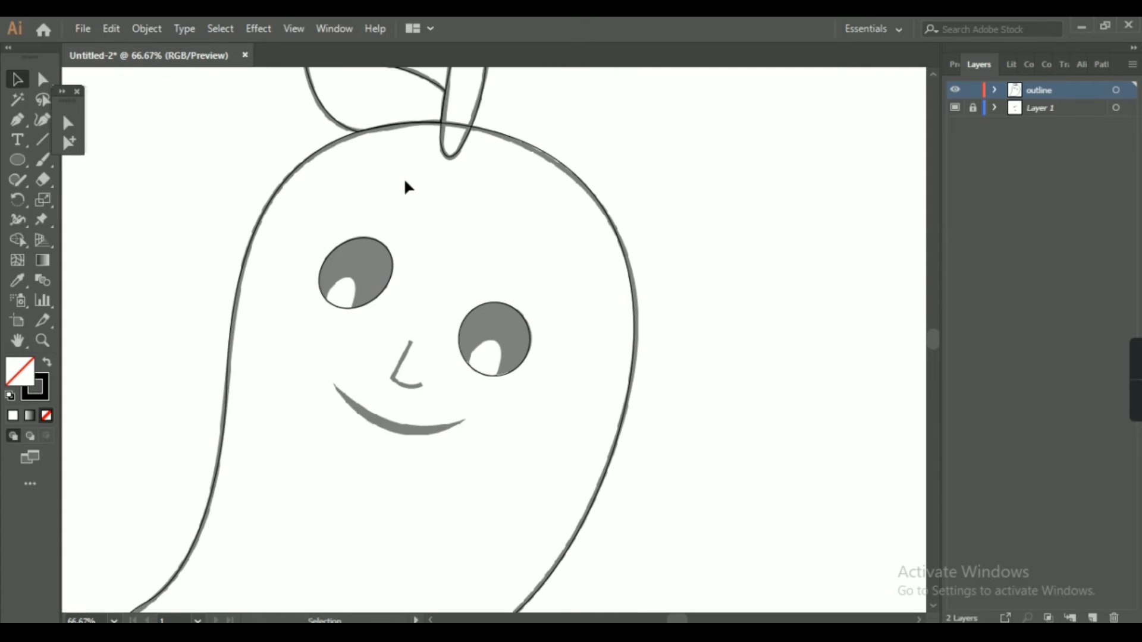
key("p")
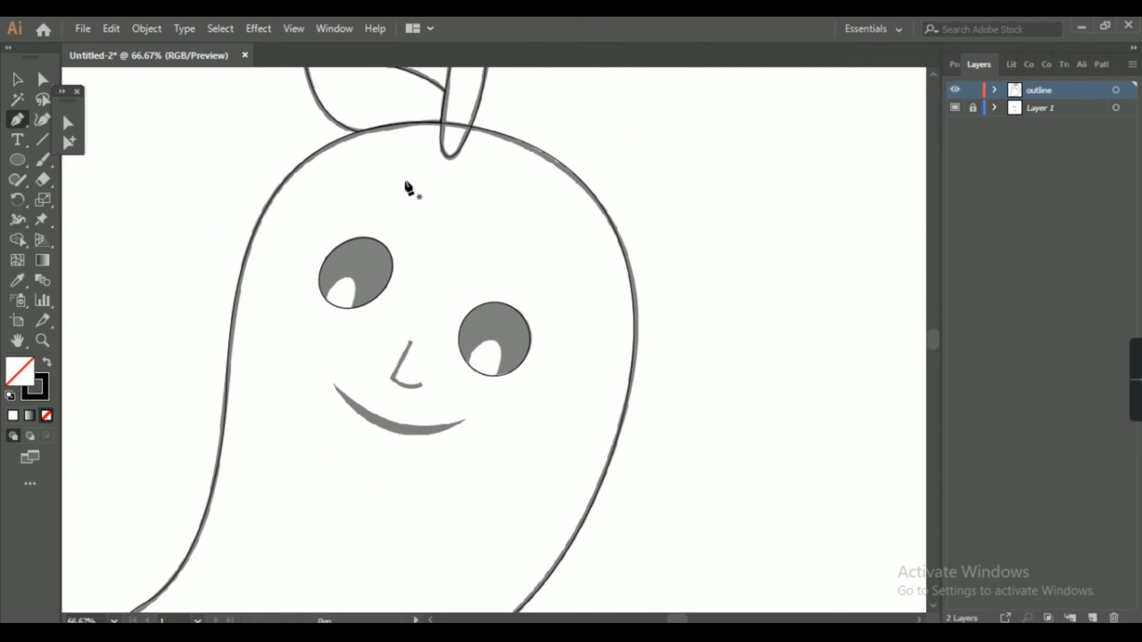
left_click(391, 377)
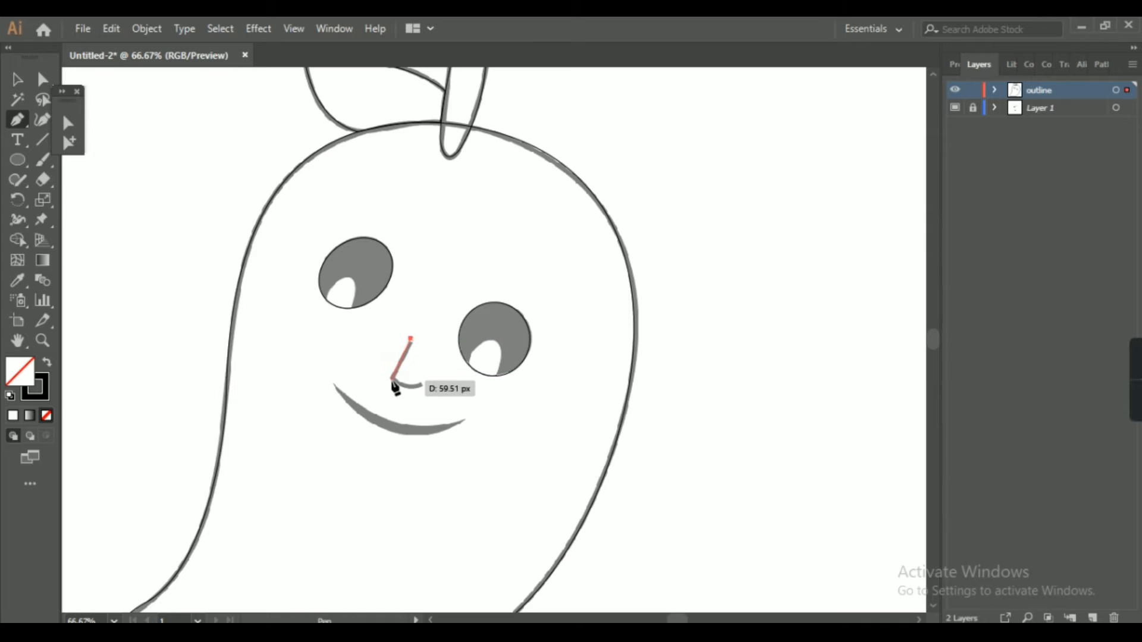
left_click(420, 384)
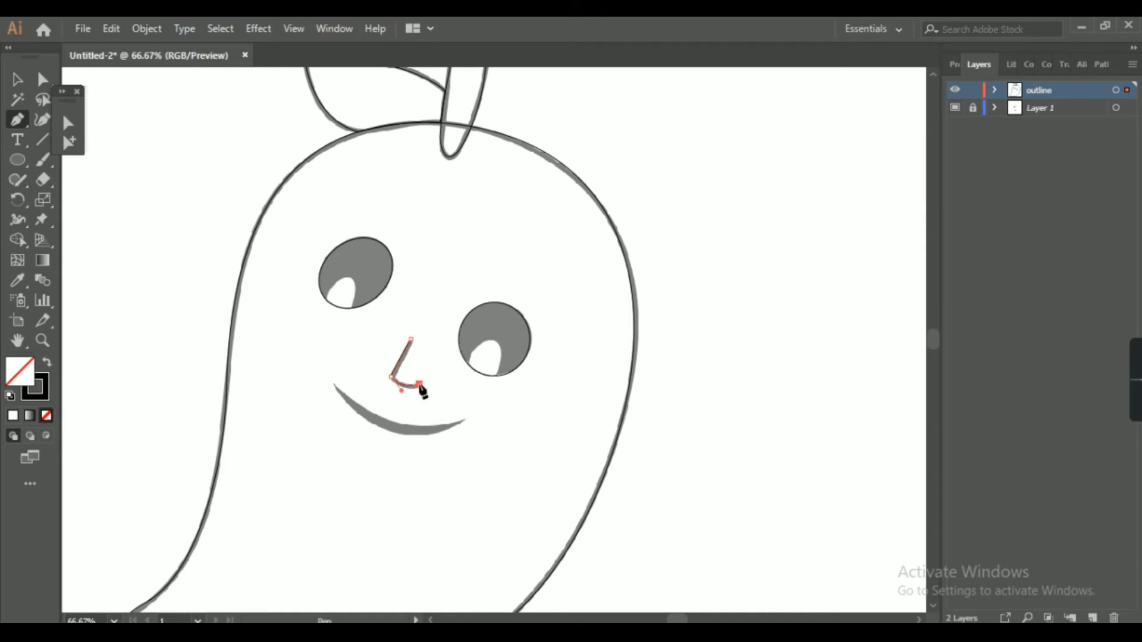
left_click(68, 121)
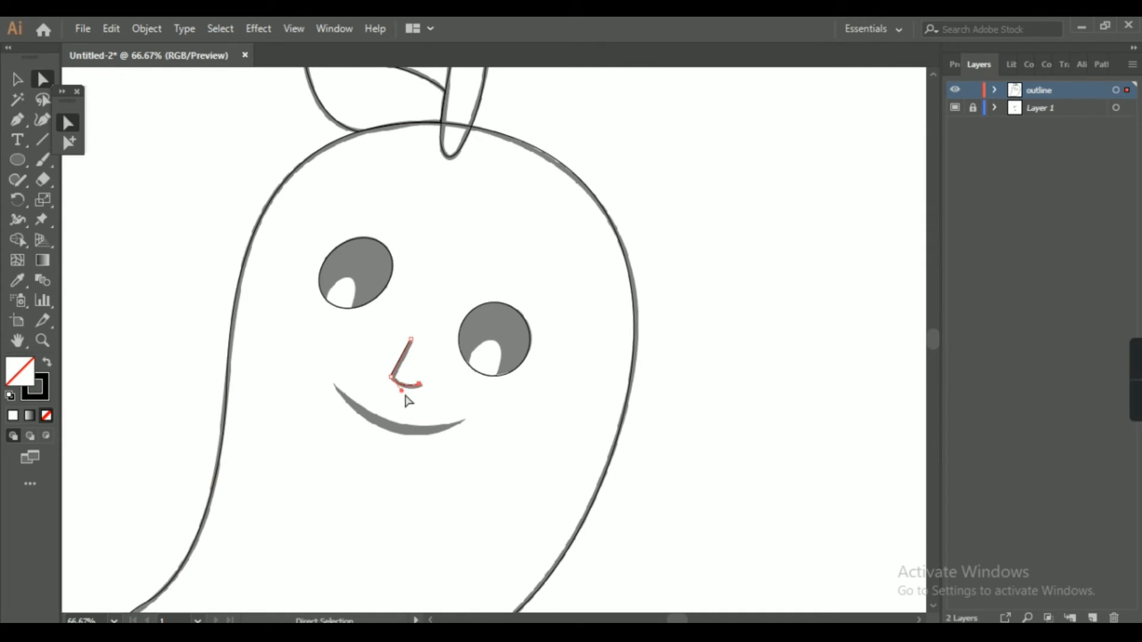
left_click_drag(404, 395, 408, 397)
- Trace the smile with a single curved Pen path from corner to corner and adjust its starting handle to follow the sketch
key("p")
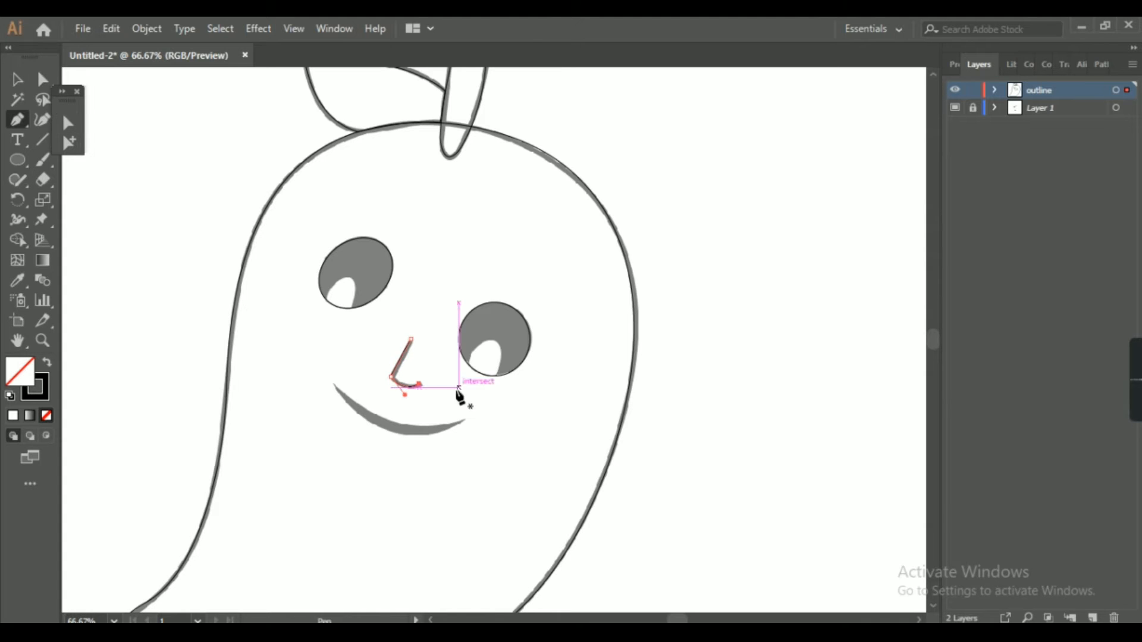
left_click_drag(334, 388, 420, 456)
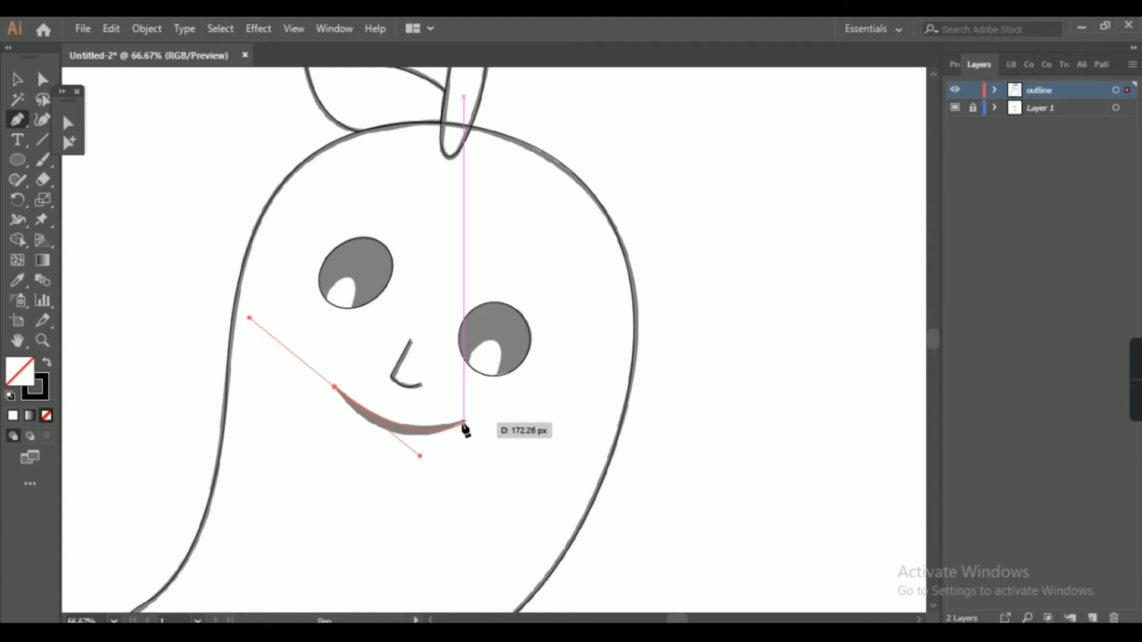
left_click(463, 420)
left_click(68, 123)
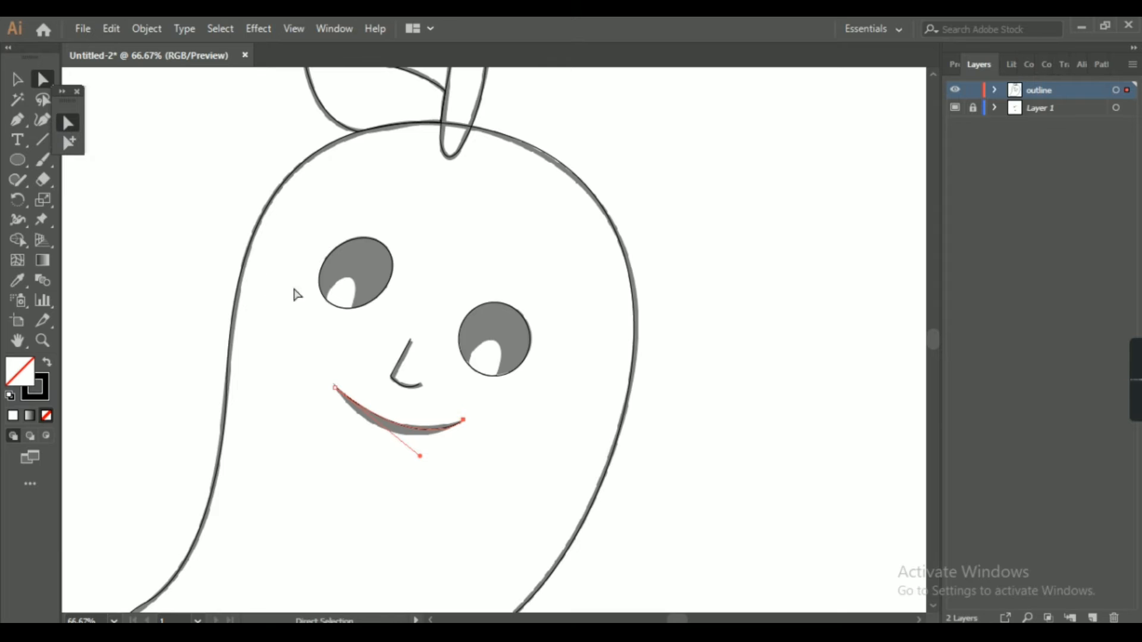
left_click_drag(420, 456, 390, 457)
- Draw a small closed Pen path across the base of the white highlight in the left eye, undoing the misplaced anchor
key("p")
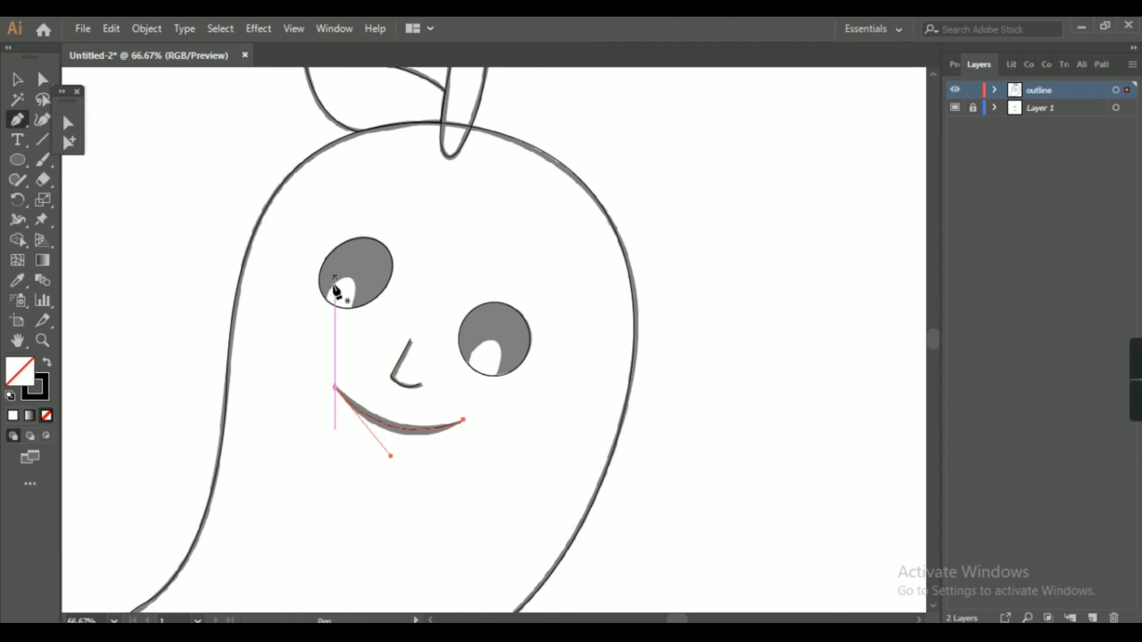
mouse_move(324, 298)
left_mouse_down()
mouse_move(351, 311)
mouse_move(328, 303)
left_mouse_up()
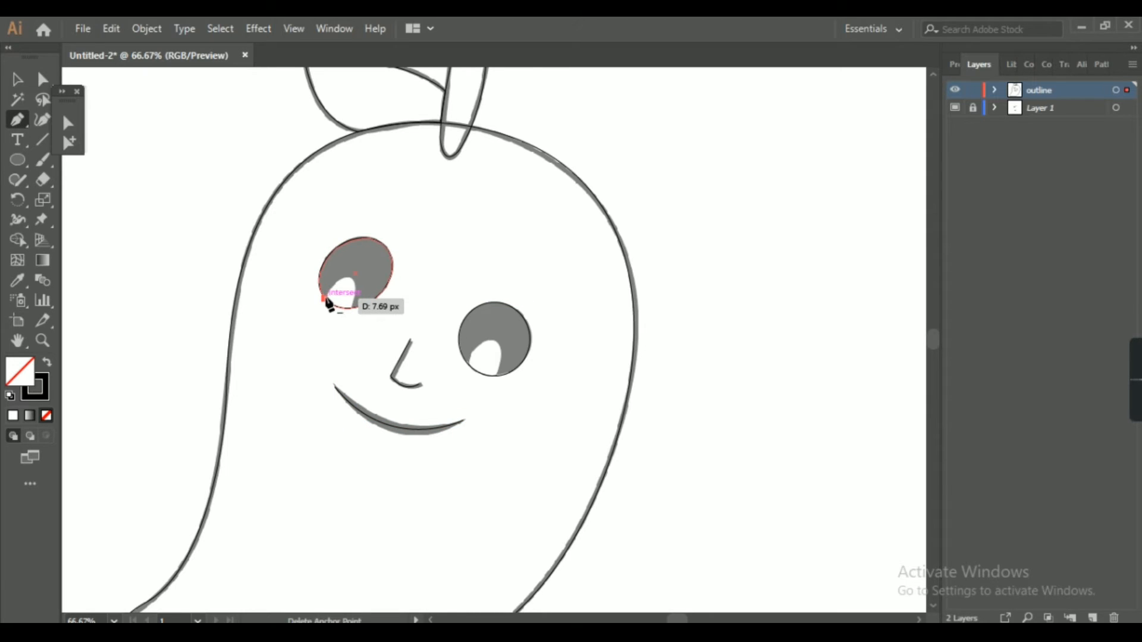
key("ctrl+z")
mouse_move(325, 298)
left_mouse_down()
mouse_move(329, 288)
mouse_move(352, 308)
mouse_move(341, 312)
left_mouse_up()
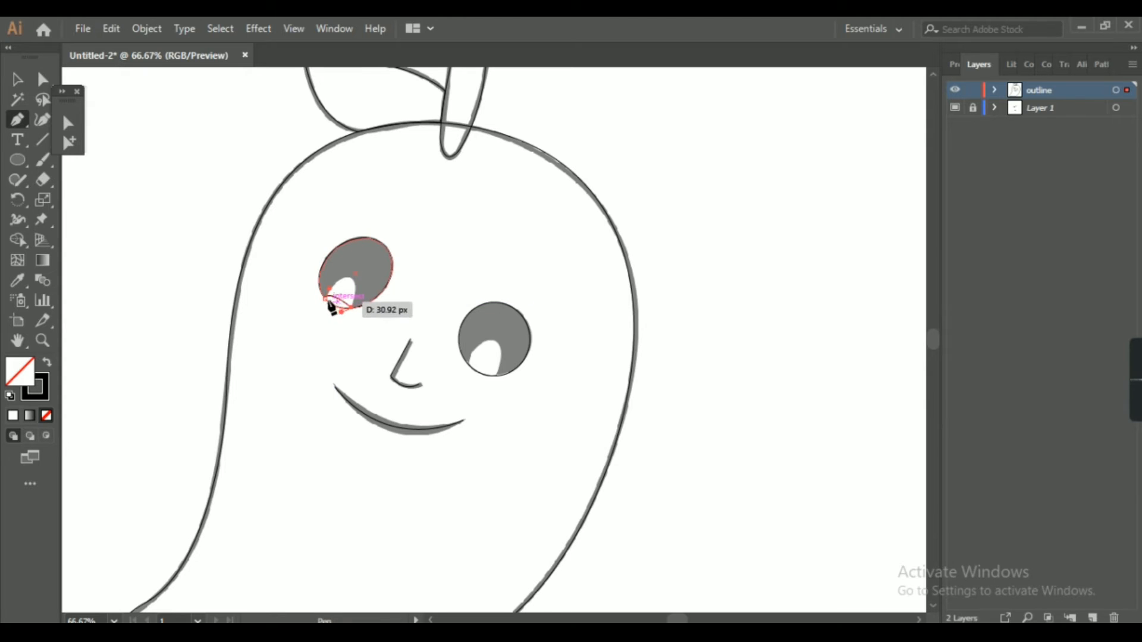
left_click(327, 300)
- Pull the upper segment of the left eye's highlight path up to the curved top of the sketched highlight
left_click(68, 122)
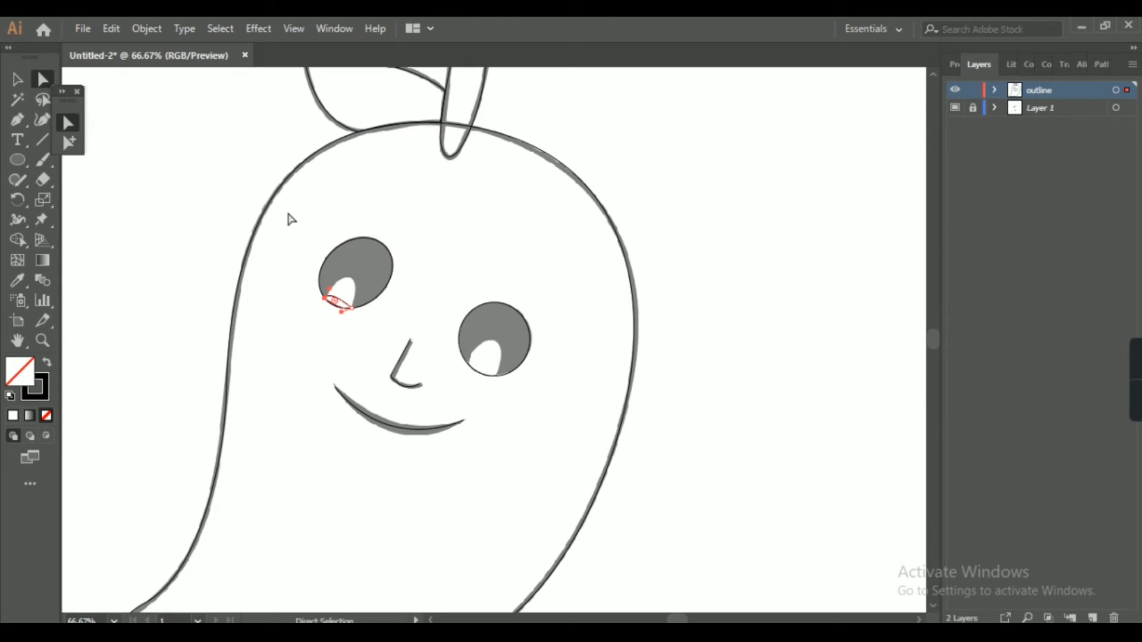
key("ctrl+plus")
key("ctrl+plus")
key("ctrl+plus")
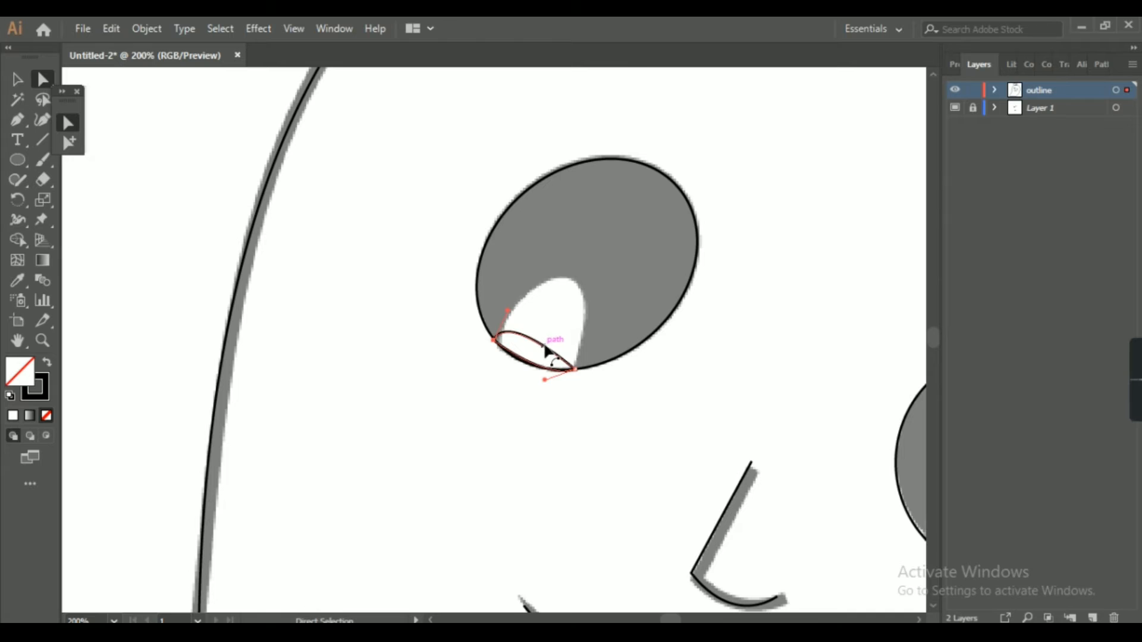
left_click_drag(546, 350, 608, 274)
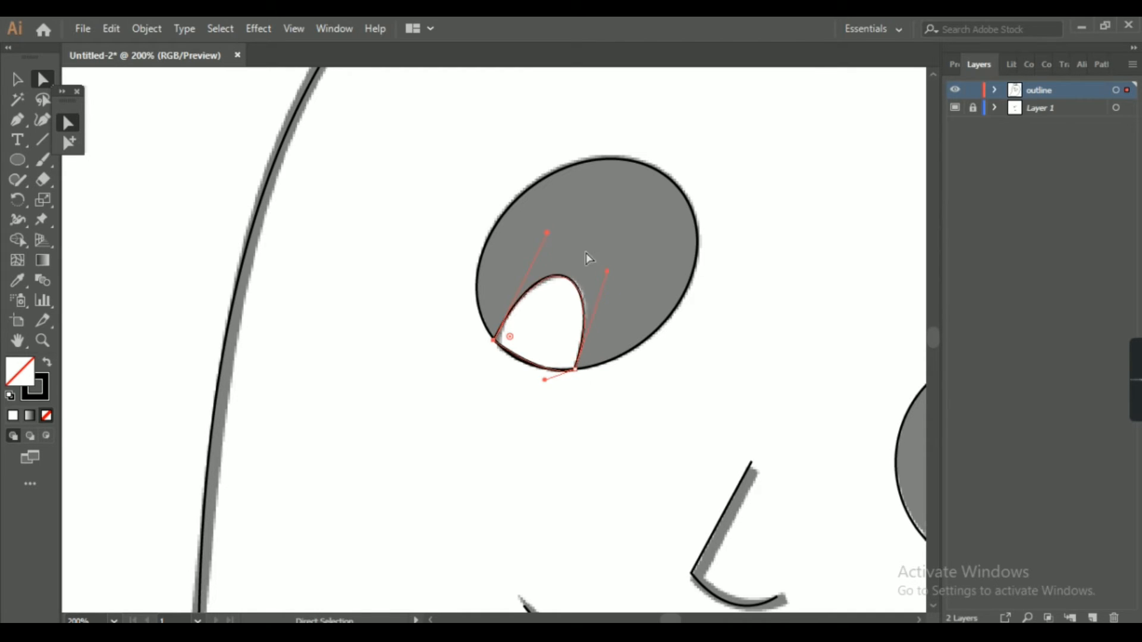
- Fine-tune the highlight path's two lower anchors and upper curve handles to match the sketched highlight in the left eye
left_click_drag(496, 342, 503, 348)
left_click_drag(553, 237, 524, 244)
left_click_drag(607, 272, 619, 257)
left_click_drag(575, 369, 576, 371)
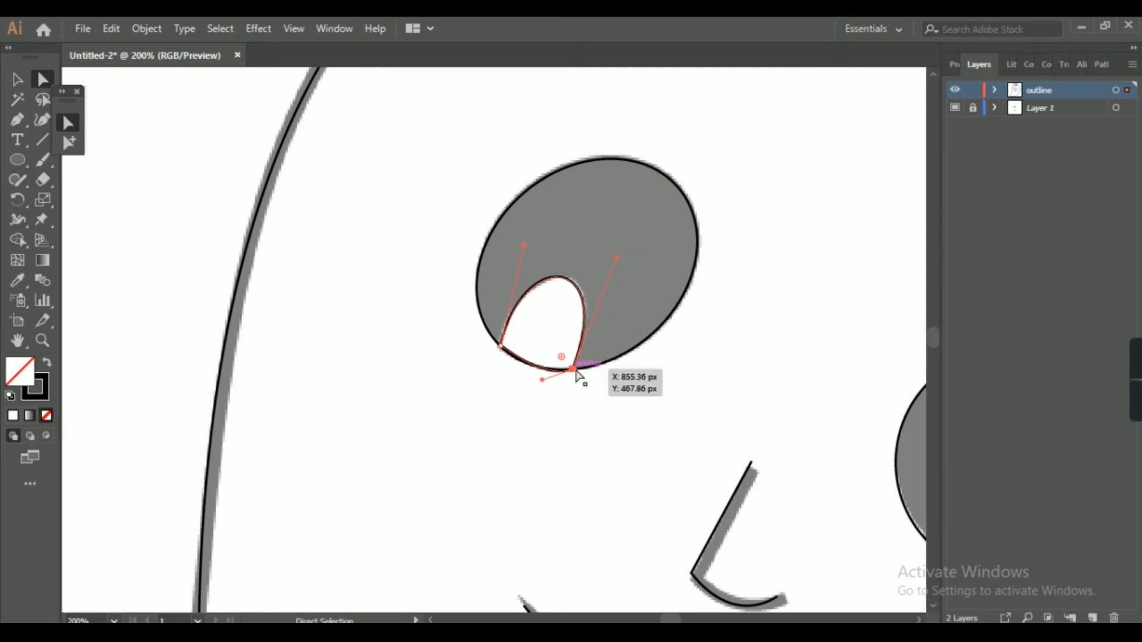
left_click_drag(617, 257, 622, 253)
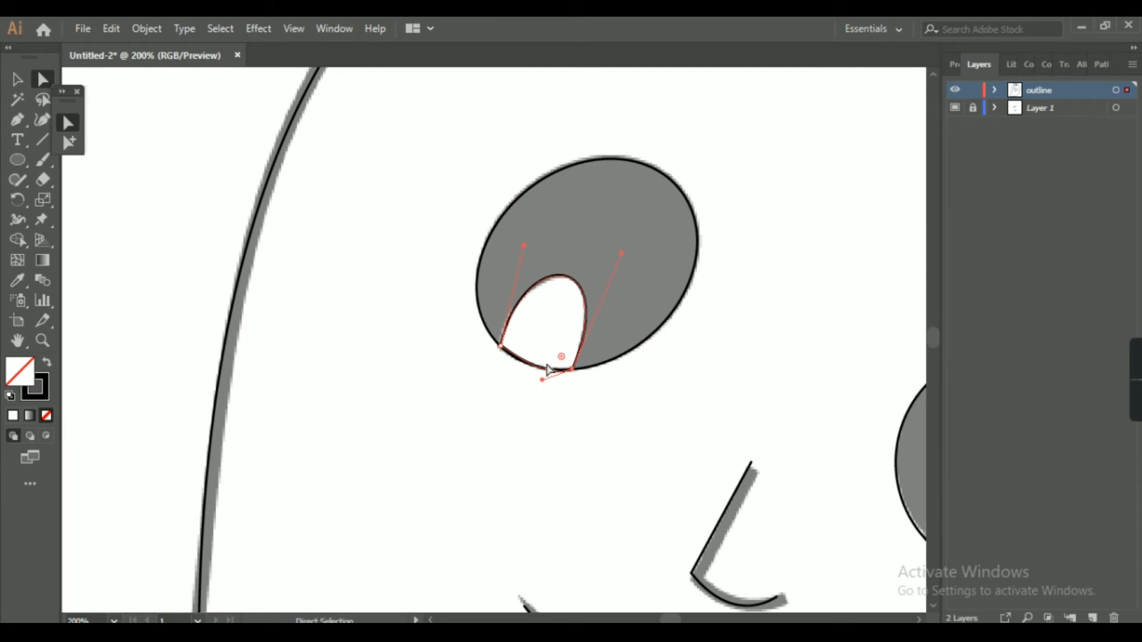
- Round the two lower corners of the highlight path in the left eye
left_click_drag(542, 379, 519, 339)
left_click(500, 345)
left_click(626, 283)
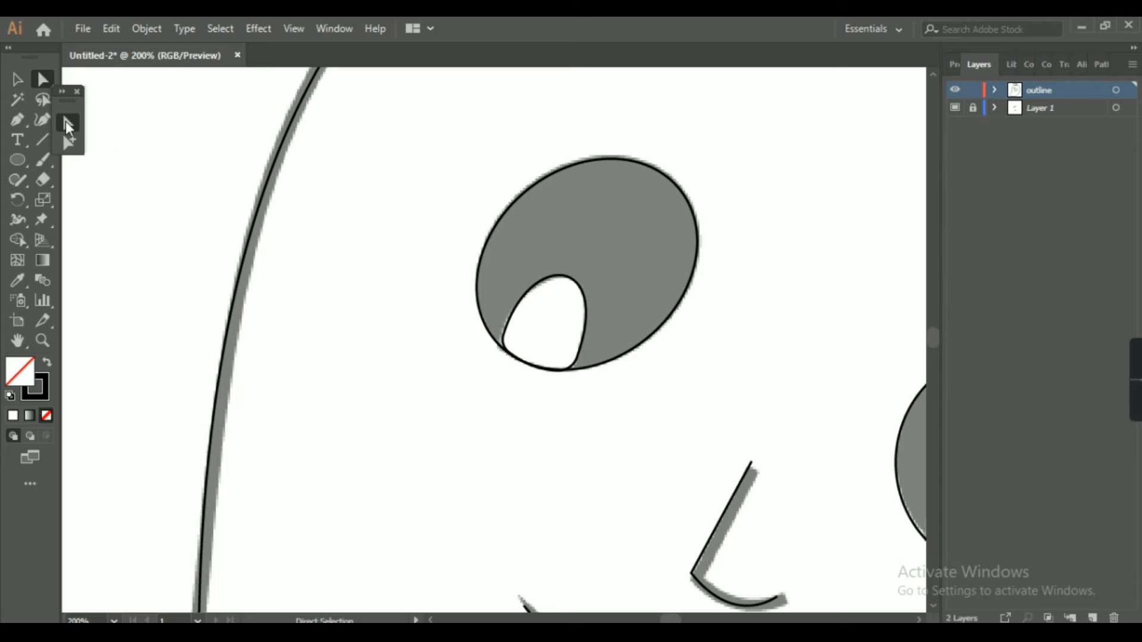
- Reduce the corner rounding of the left eye's highlight path so its lower corners follow the sketch more tightly
left_click(17, 79)
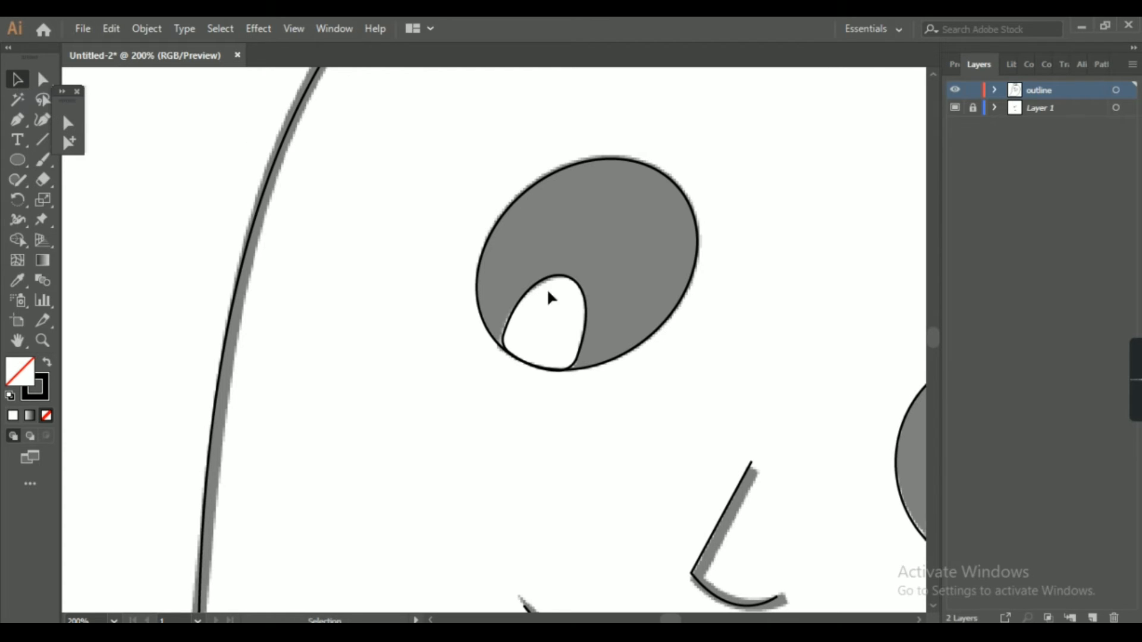
left_click(539, 291)
left_click(68, 122)
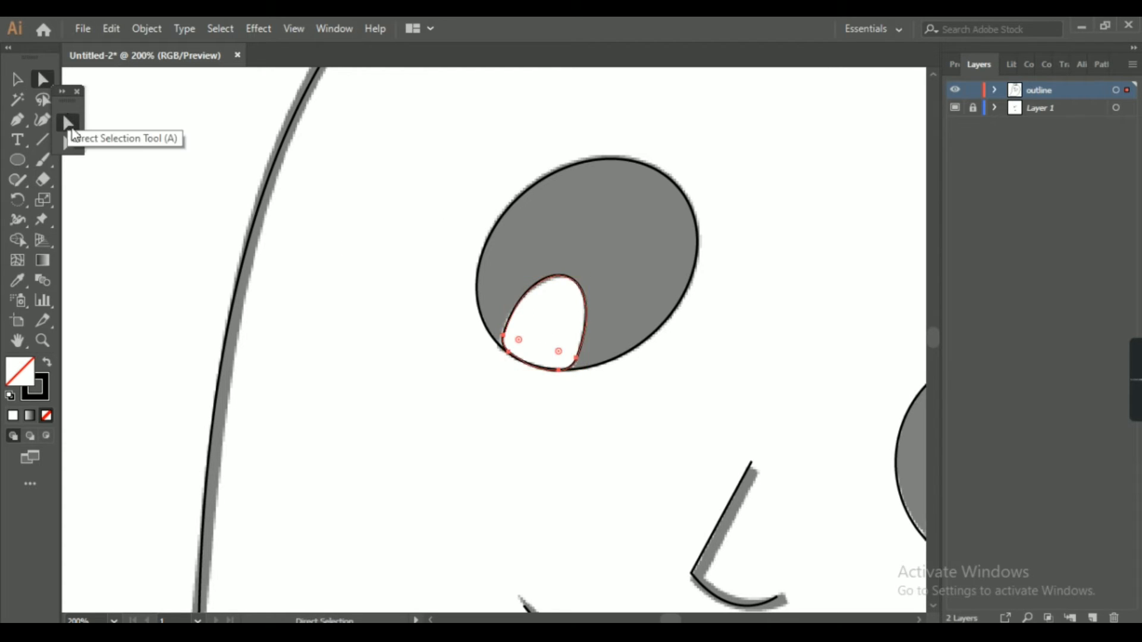
left_click_drag(519, 340, 566, 358)
left_click(654, 295)
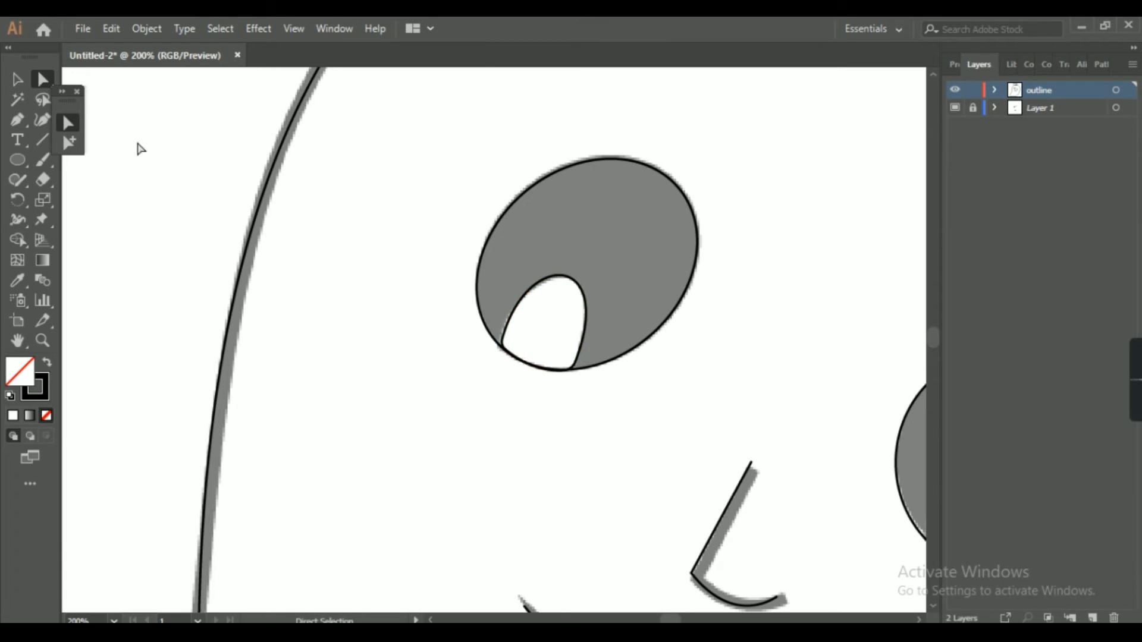
- Duplicate the left eye's highlight path and place the copy over the white highlight in the right eye
left_click(17, 79)
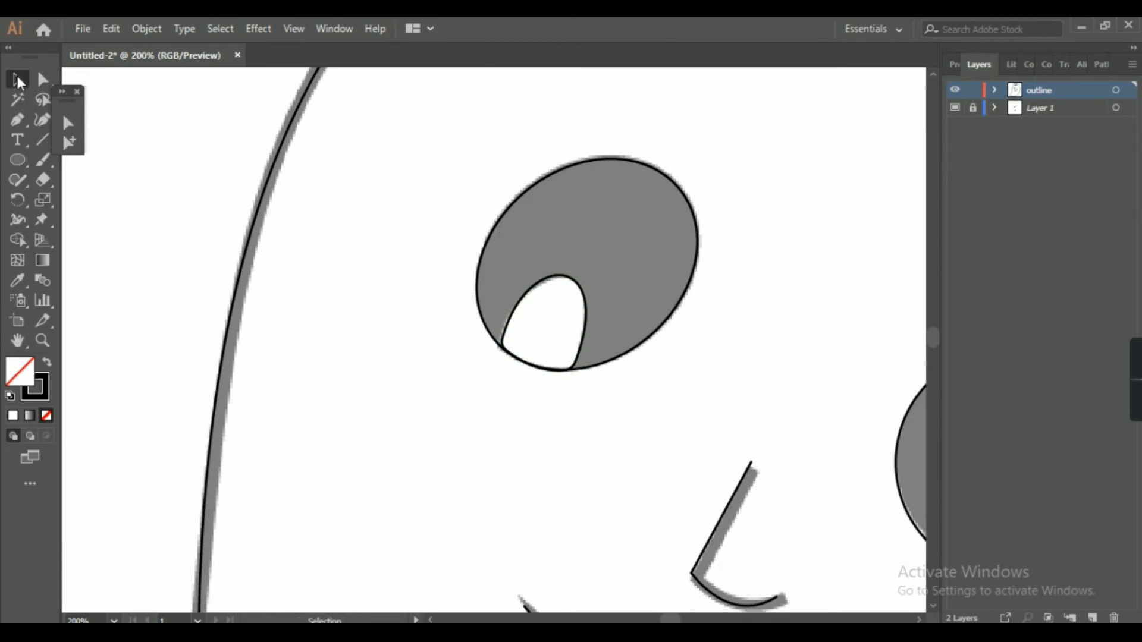
left_click(533, 288)
key("a")
key("ctrl+minus")
key("ctrl+minus")
key("ctrl+minus")
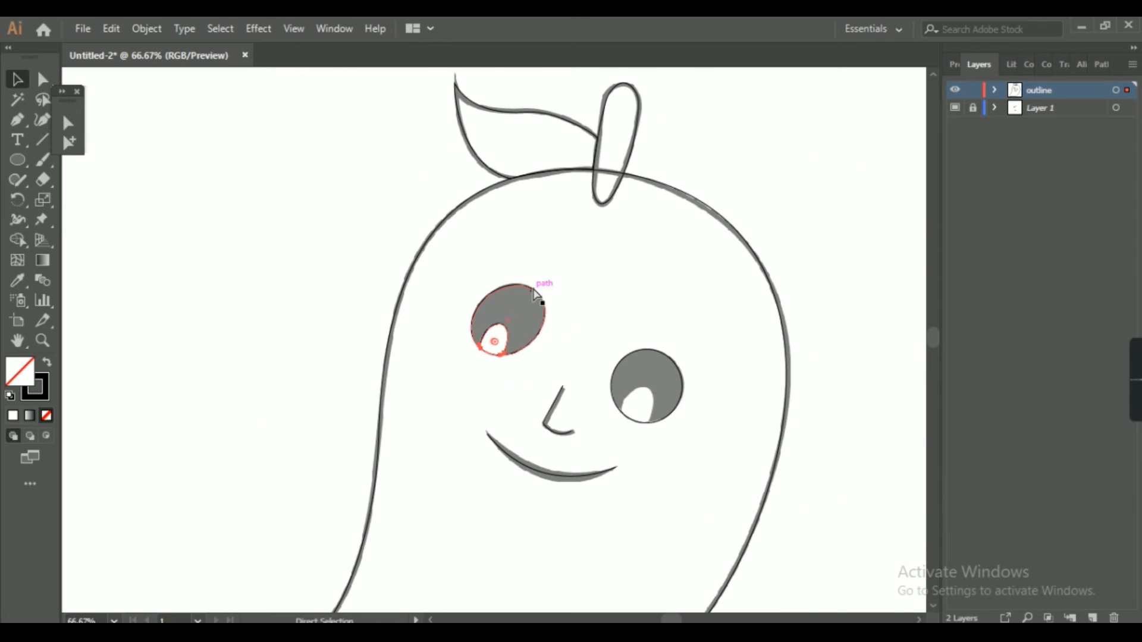
key("v")
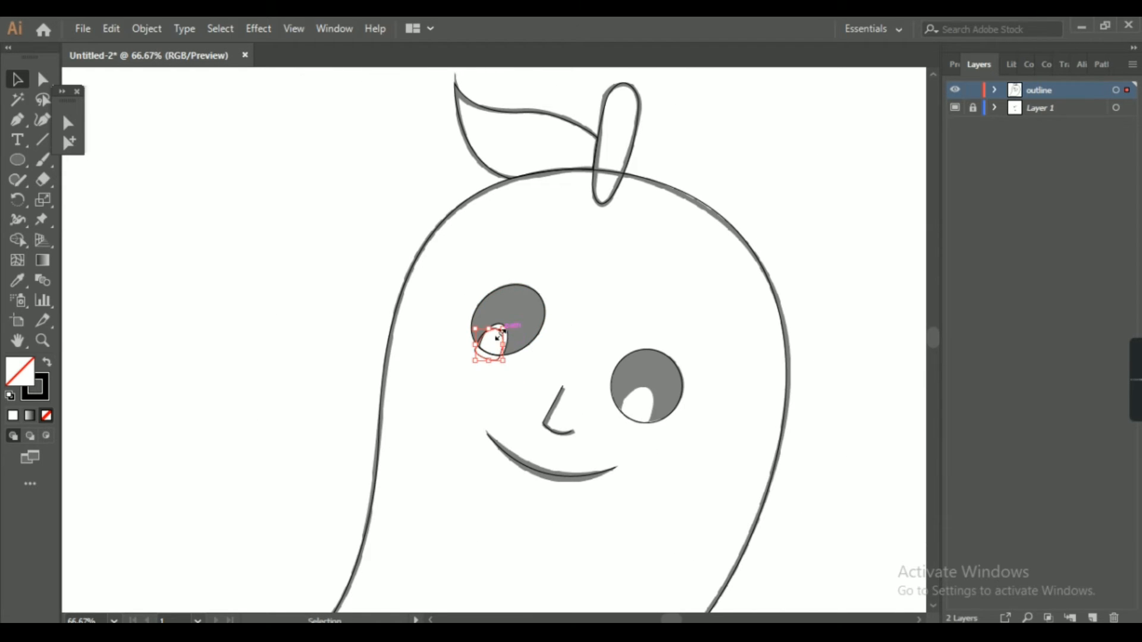
key("ctrl+plus")
key("ctrl+plus")
left_click_drag(498, 330, 820, 451)
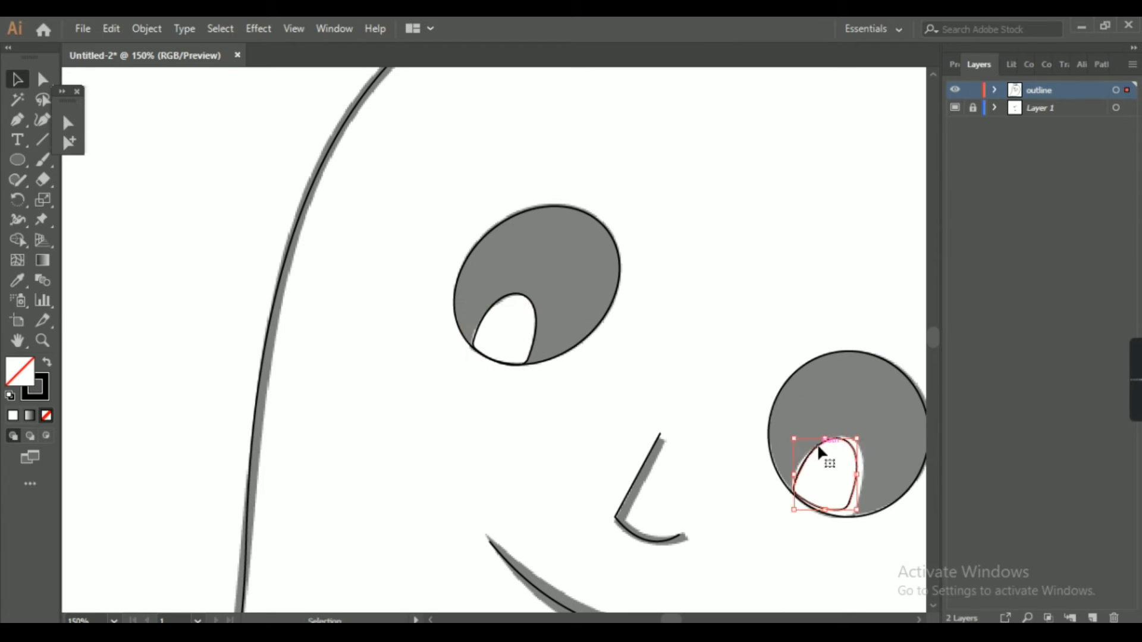
- Remove the corner rounding from the right eye's highlight path by setting its corner radius to 0 px
left_click(919, 619)
key("ctrl+plus")
key("ctrl+plus")
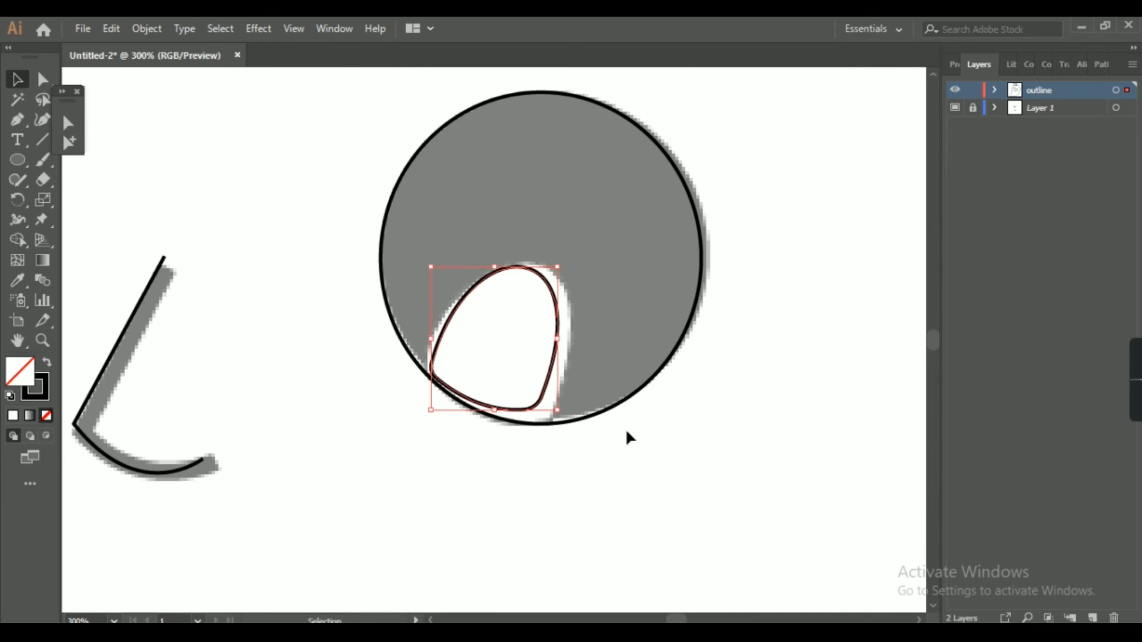
left_click(68, 123)
left_click_drag(523, 390, 556, 462)
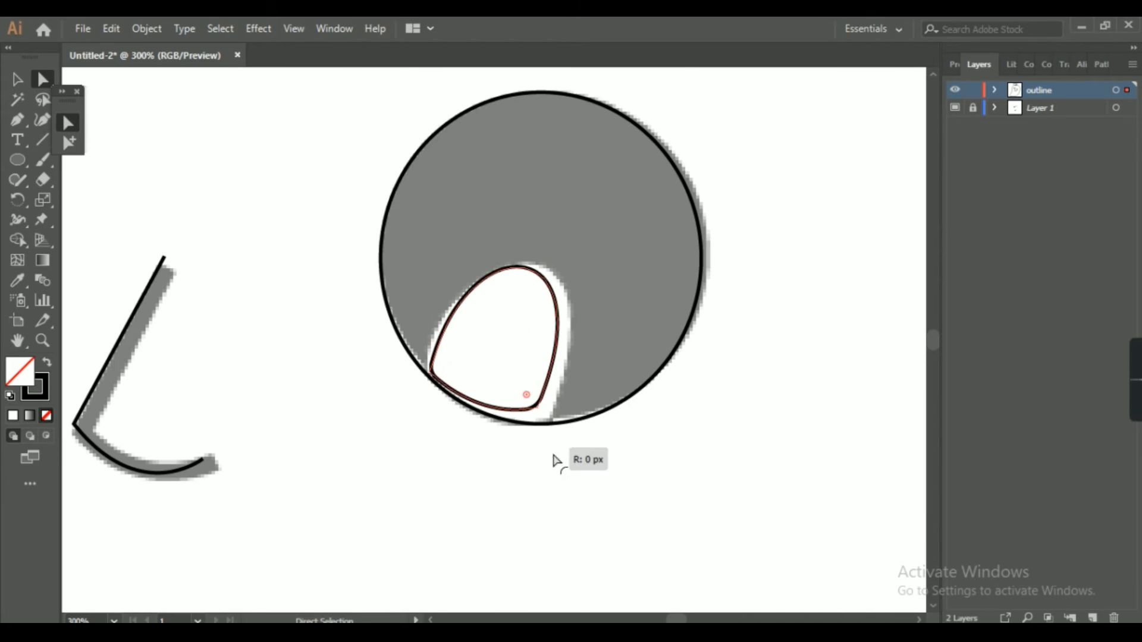
- Reshape the right eye's highlight path by moving its two lower anchors and curve handles onto the sketched highlight
left_click_drag(538, 408, 553, 420)
left_click_drag(438, 387, 423, 381)
left_click_drag(464, 221, 432, 236)
left_click_drag(624, 242, 635, 204)
left_click_drag(486, 433, 480, 438)
left_click(641, 287)
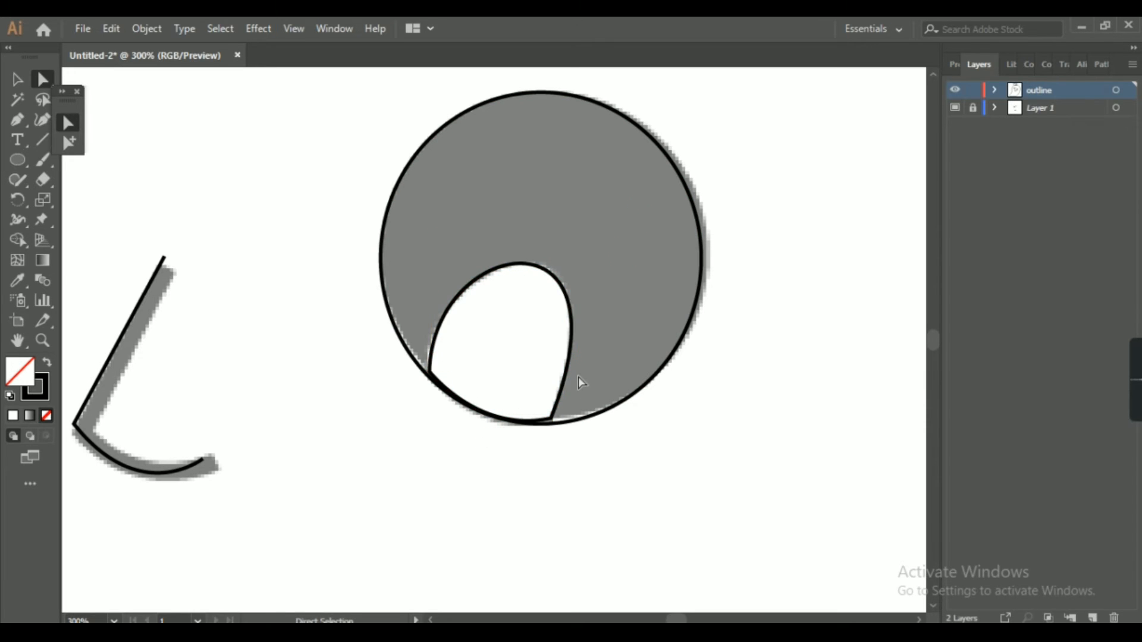
- Fine-tune the right eye highlight's lower-right anchor and both upper curve handles to match the sketch
left_click(552, 419)
left_click_drag(552, 419, 553, 423)
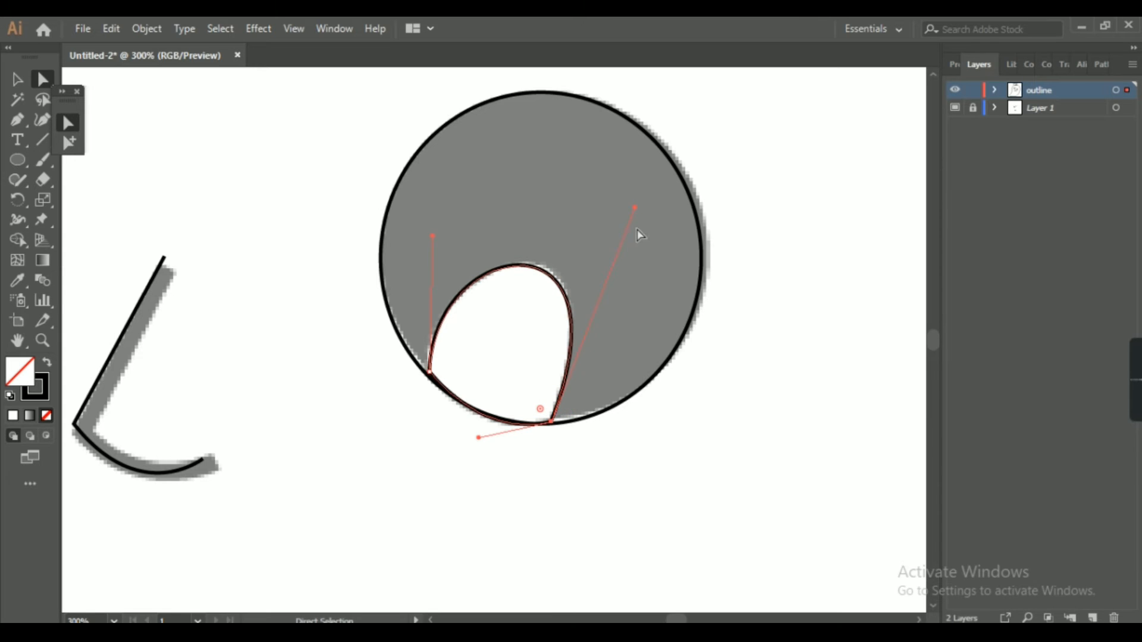
left_click_drag(635, 206, 640, 200)
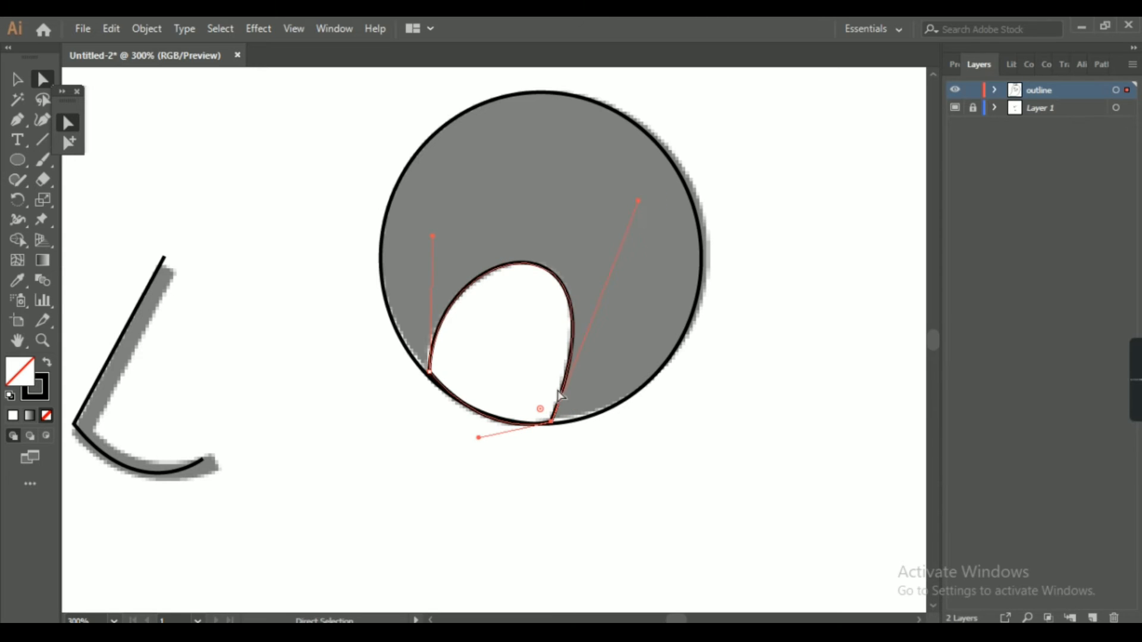
key("Left")
key("Left")
left_click_drag(433, 236, 440, 240)
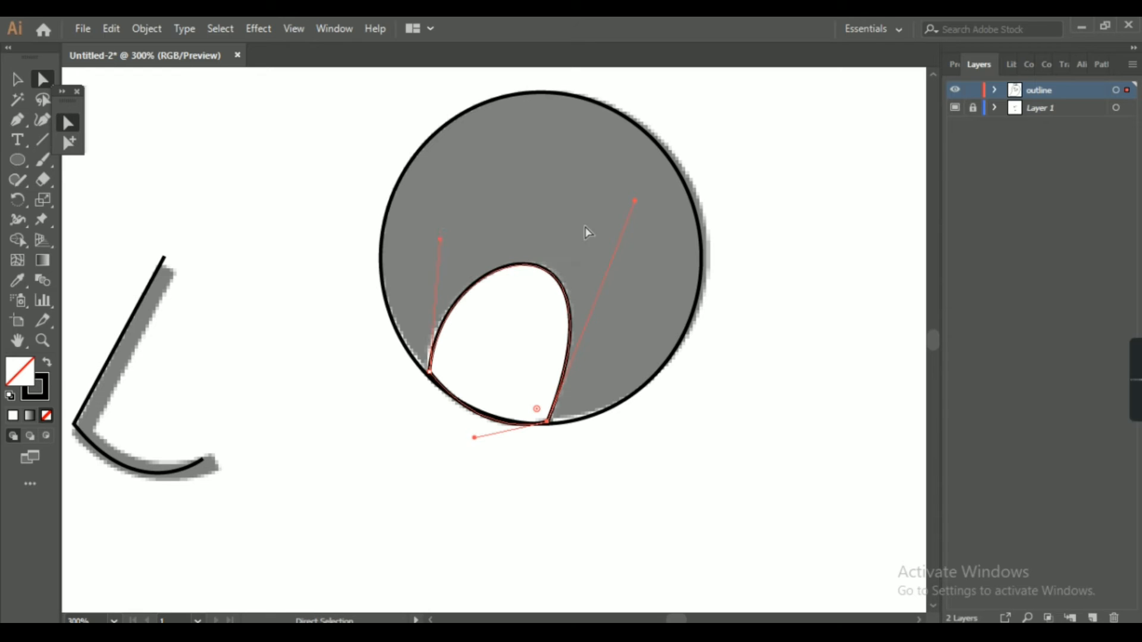
left_click(788, 179)
- Hide the sketch on Layer 1 so only the traced outline shows
key("ctrl+minus")
key("ctrl+minus")
key("ctrl+minus")
key("ctrl+minus")
key("ctrl+minus")
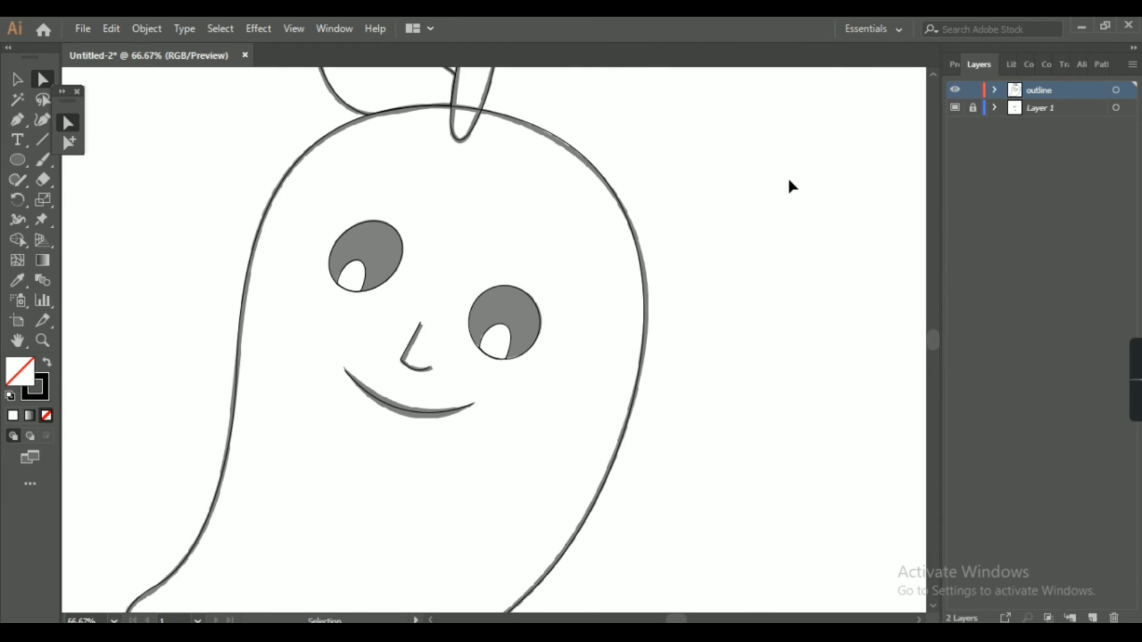
left_click(953, 108)
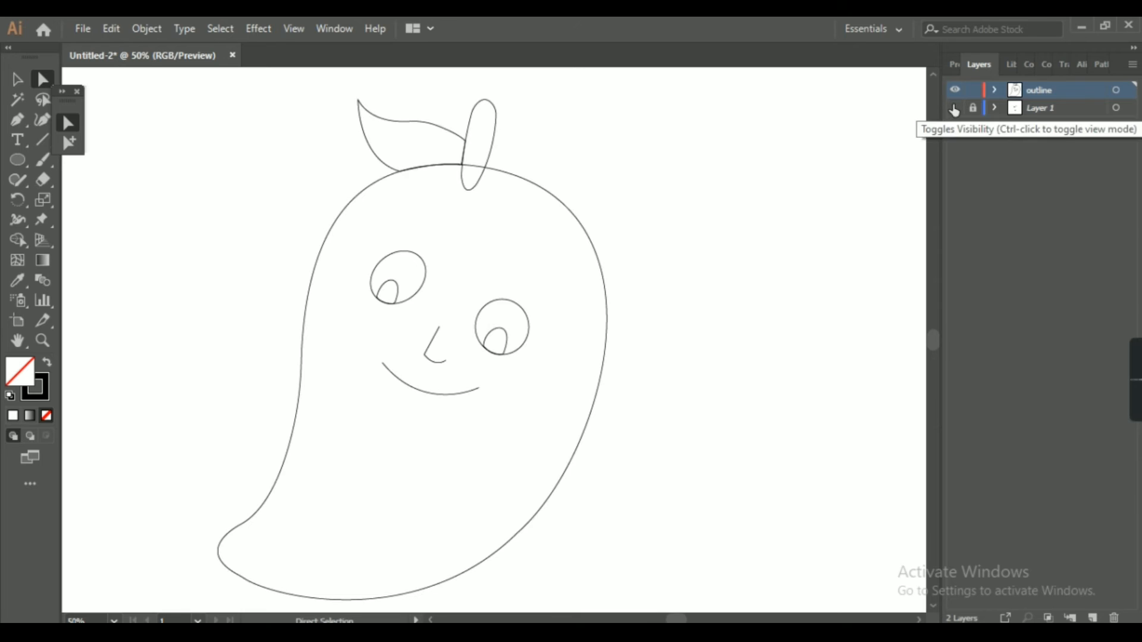
- Set the stroke weight of the body, leaf, stem, left eye, both highlights, nose and smile to 4 pt
key("v")
key("F6")
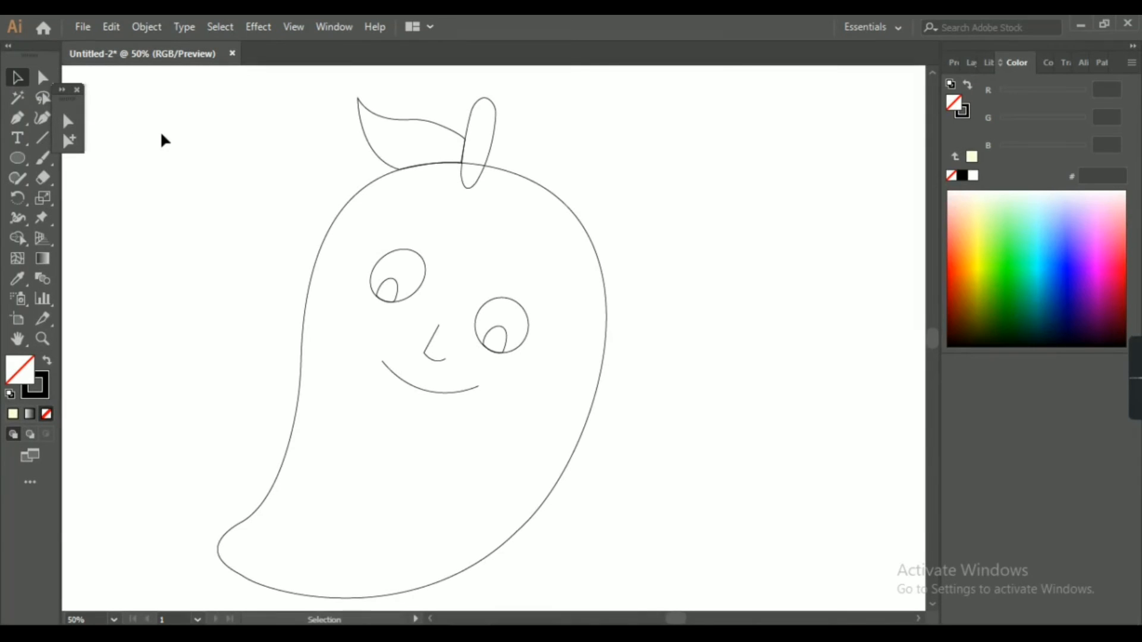
left_click(344, 199)
left_click(375, 153, "shift")
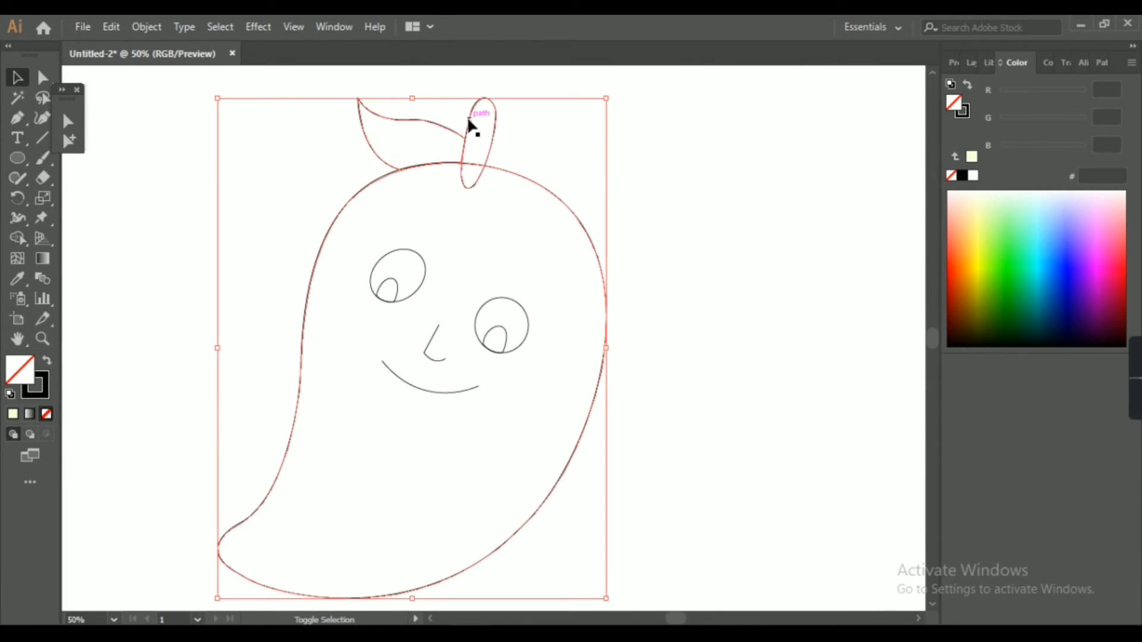
left_click(471, 126, "shift")
left_click(394, 296, "shift")
left_click(428, 355, "shift")
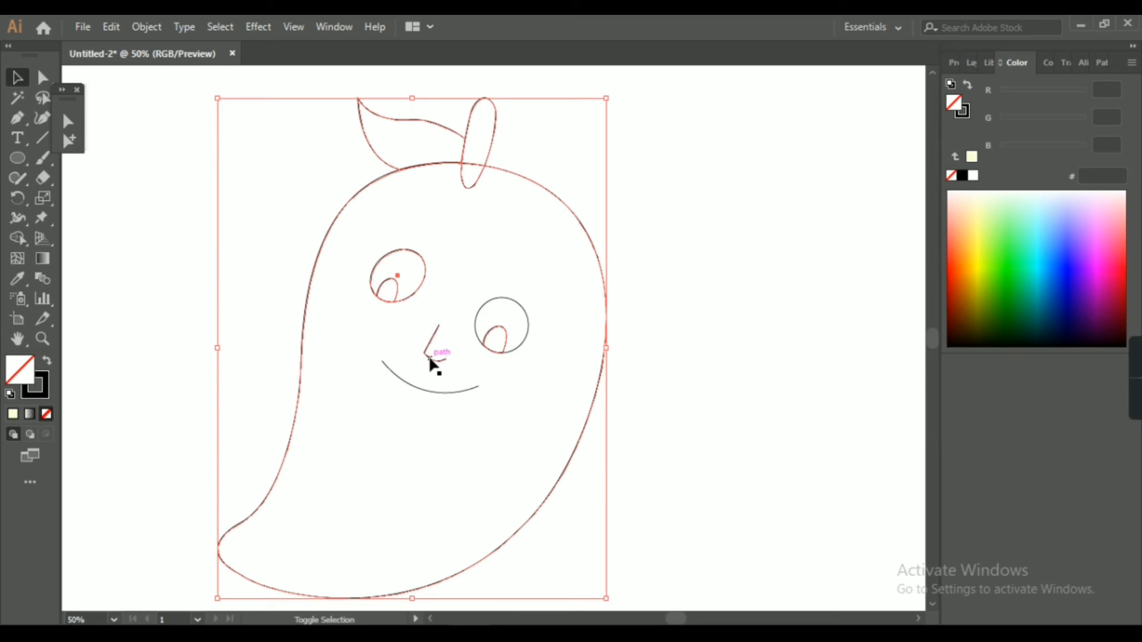
left_click(430, 392, "shift")
left_click(952, 62)
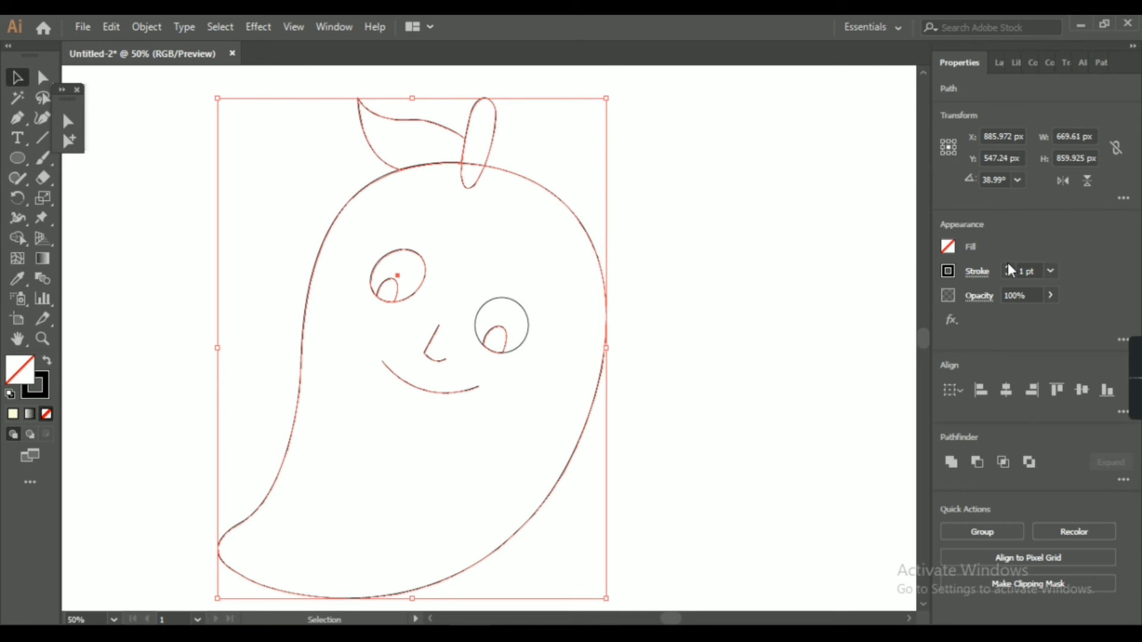
left_click(1009, 267)
left_click(1008, 267)
left_click(1008, 267)
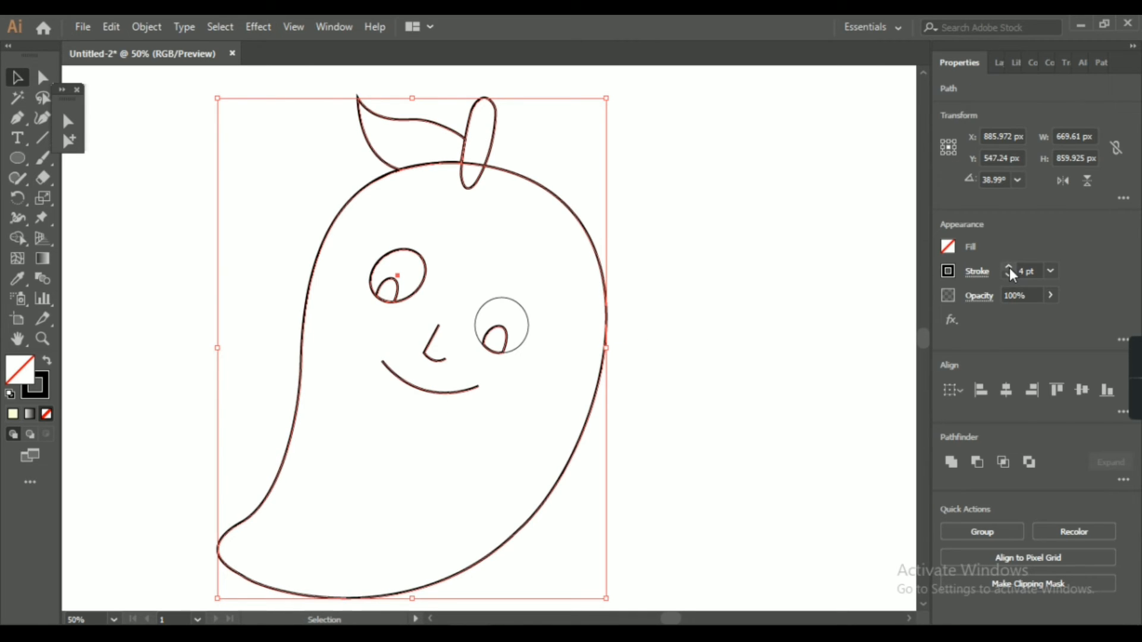
- Set the right eye circle's stroke weight to 4 pt
left_click(758, 303)
left_click(476, 324)
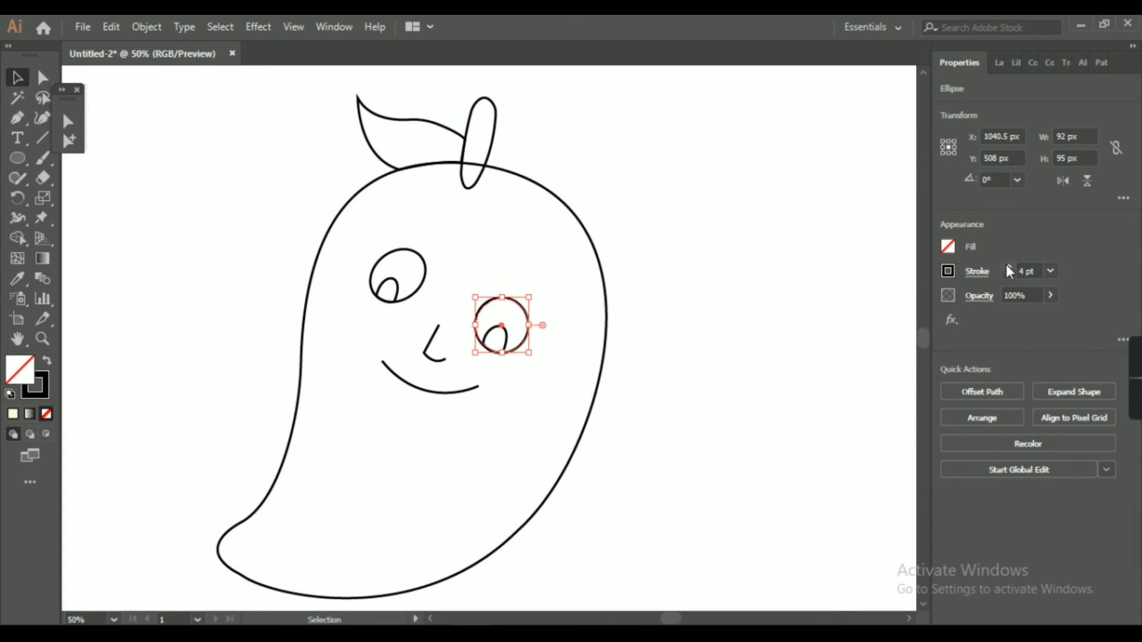
left_click(787, 254)
- Thicken the middle of the smile with the Width tool and apply a width profile that tapers at both ends
left_click(414, 391)
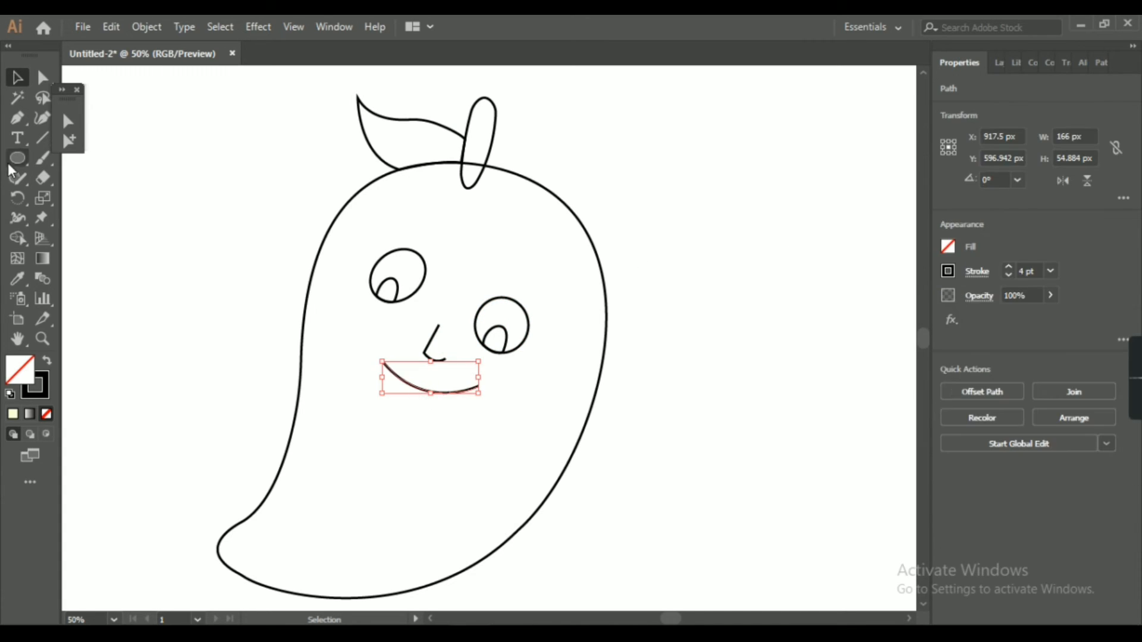
left_click(17, 218)
left_click_drag(419, 390, 417, 400)
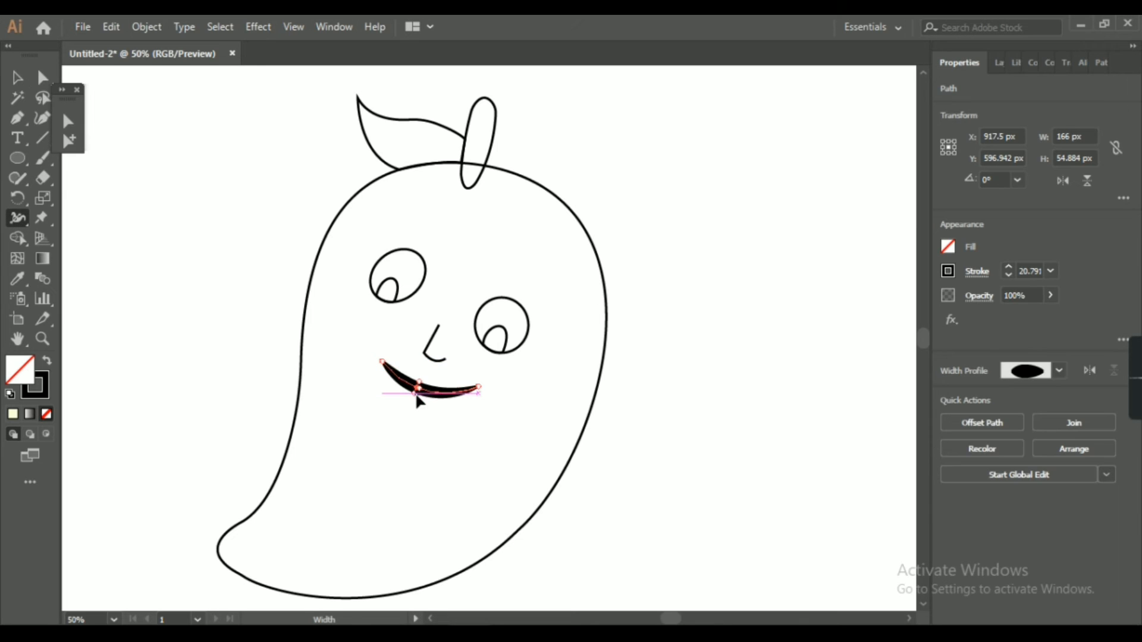
left_click(1059, 370)
left_click(1002, 425)
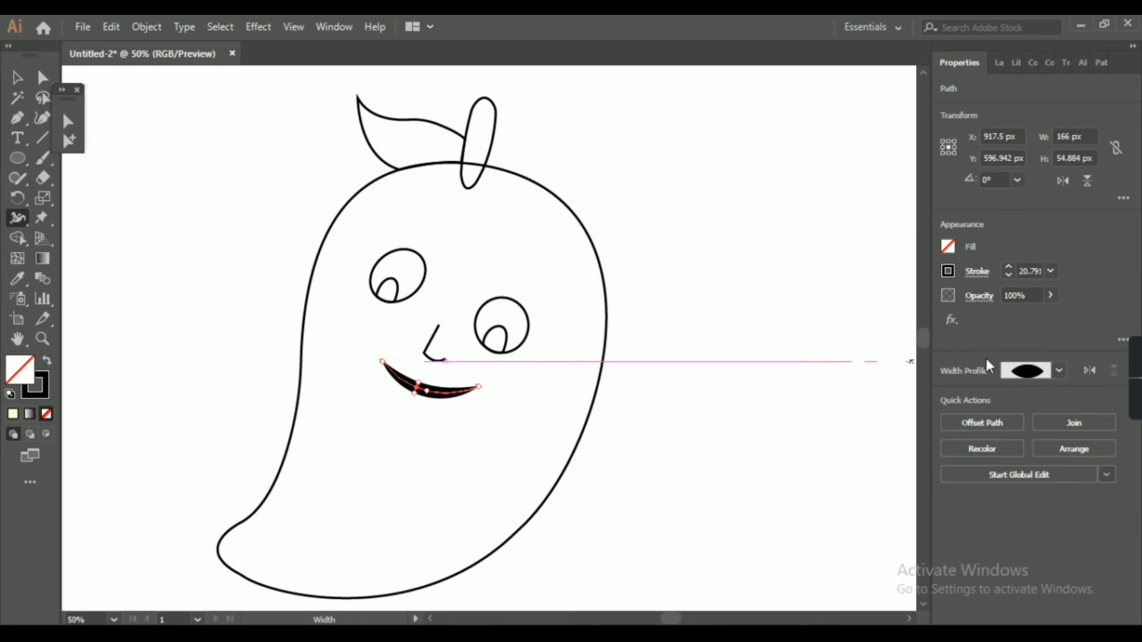
- Lower the smile's stroke weight to 14 pt
left_click(1008, 275)
left_click(1008, 274)
left_click(1007, 275)
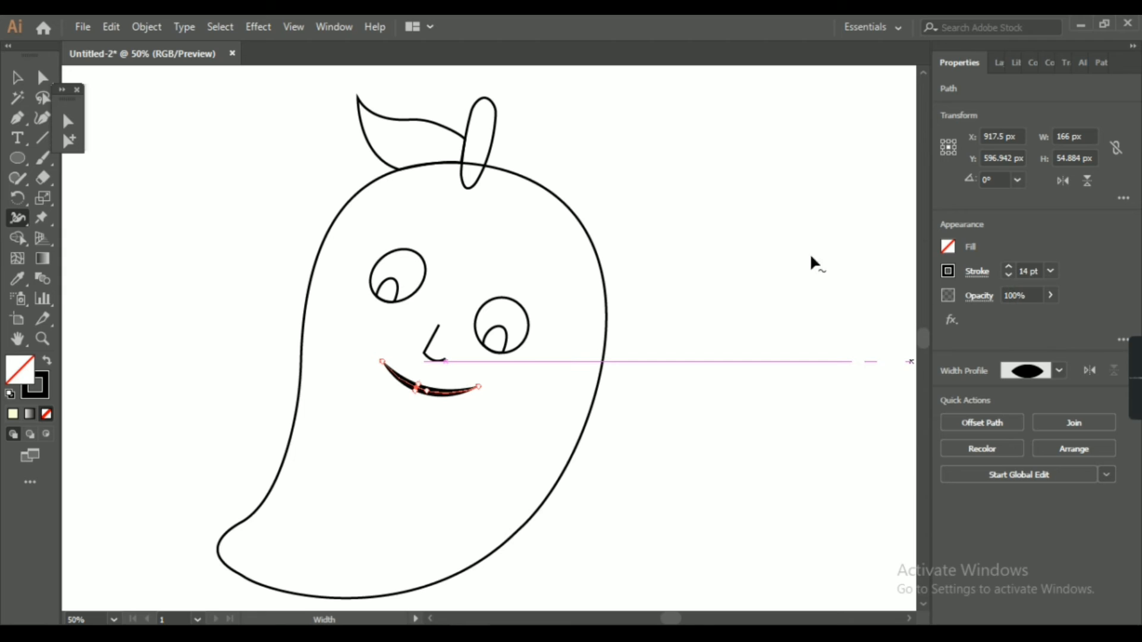
left_click(17, 78)
left_click(209, 169)
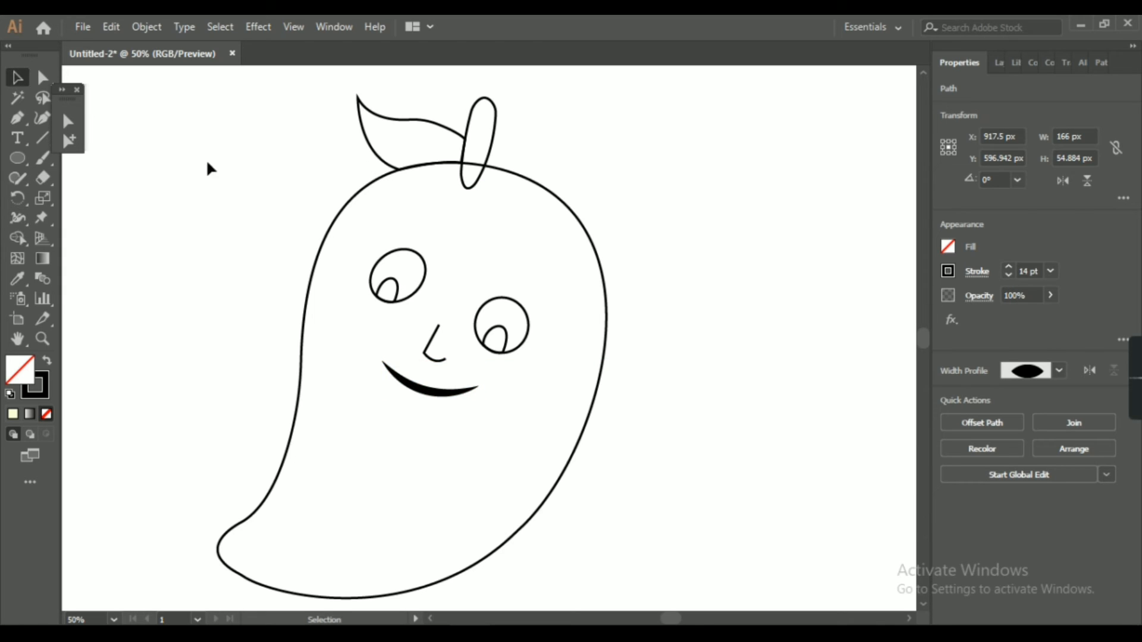
key("ctrl+minus")
key("ctrl+plus")
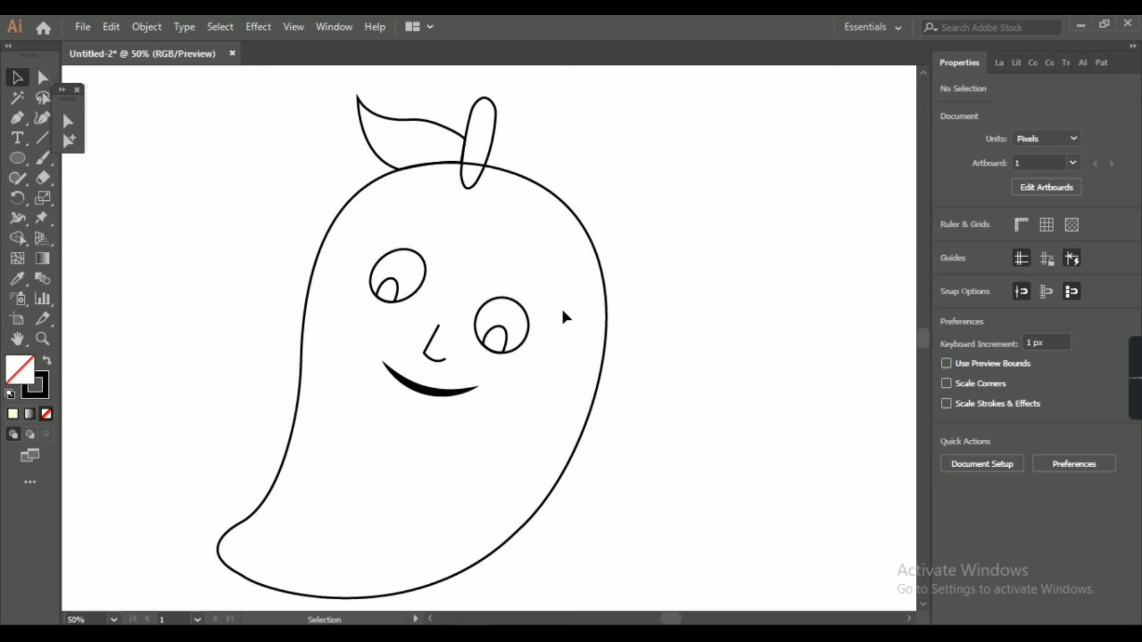
- Fill the mango body with yellow, hex FFE033
left_click(465, 189)
left_click(623, 158)
left_click(551, 189)
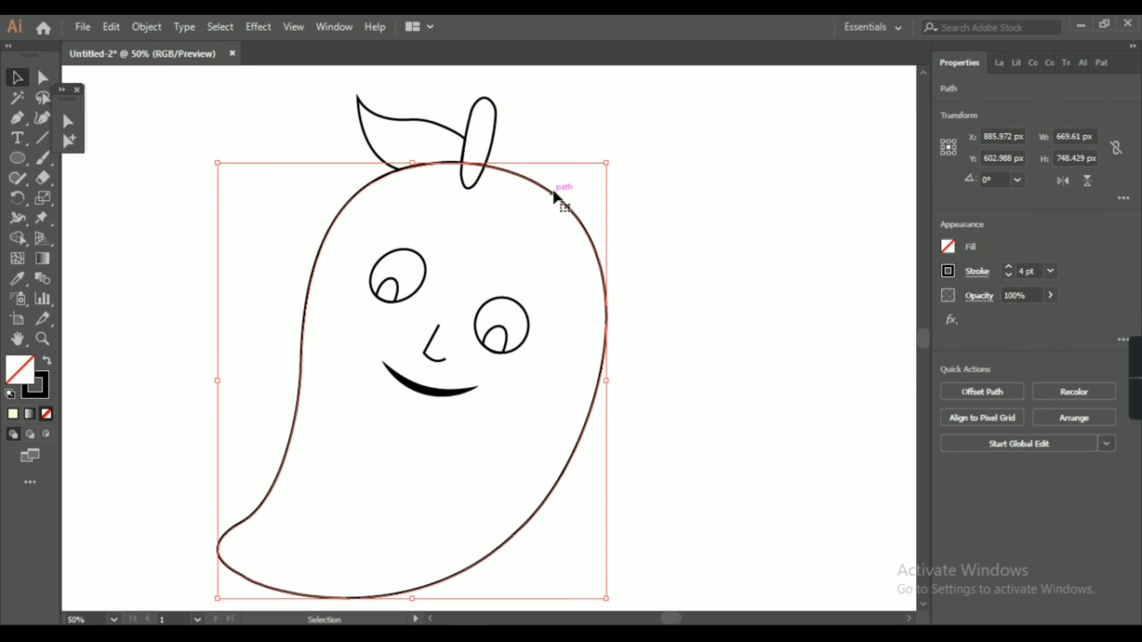
key("ctrl+minus")
key("F6")
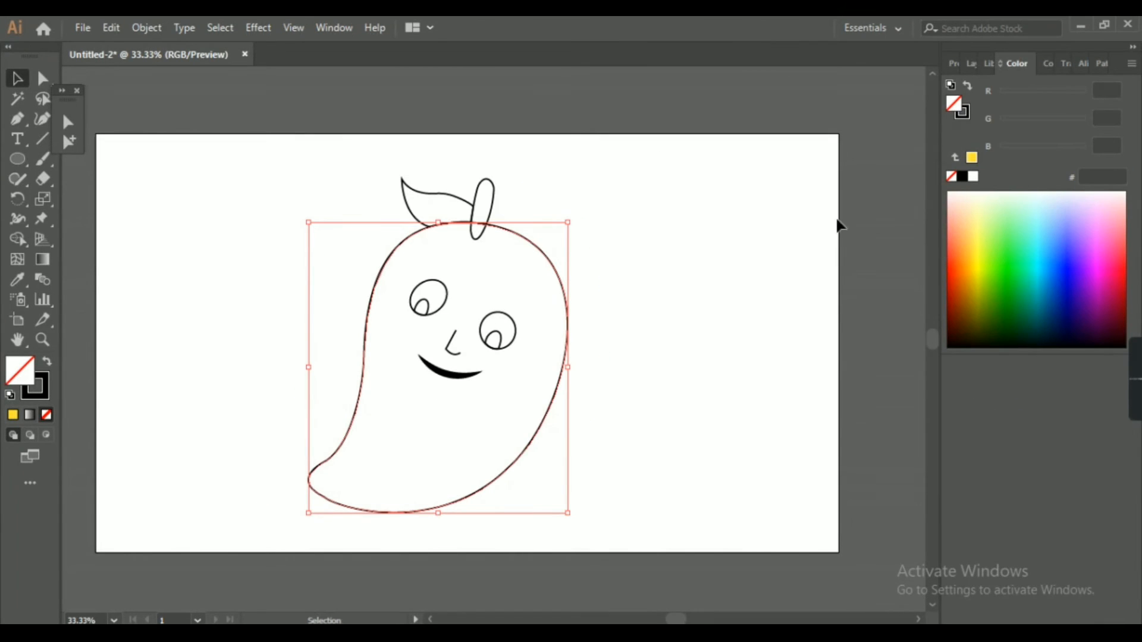
left_click(1099, 176)
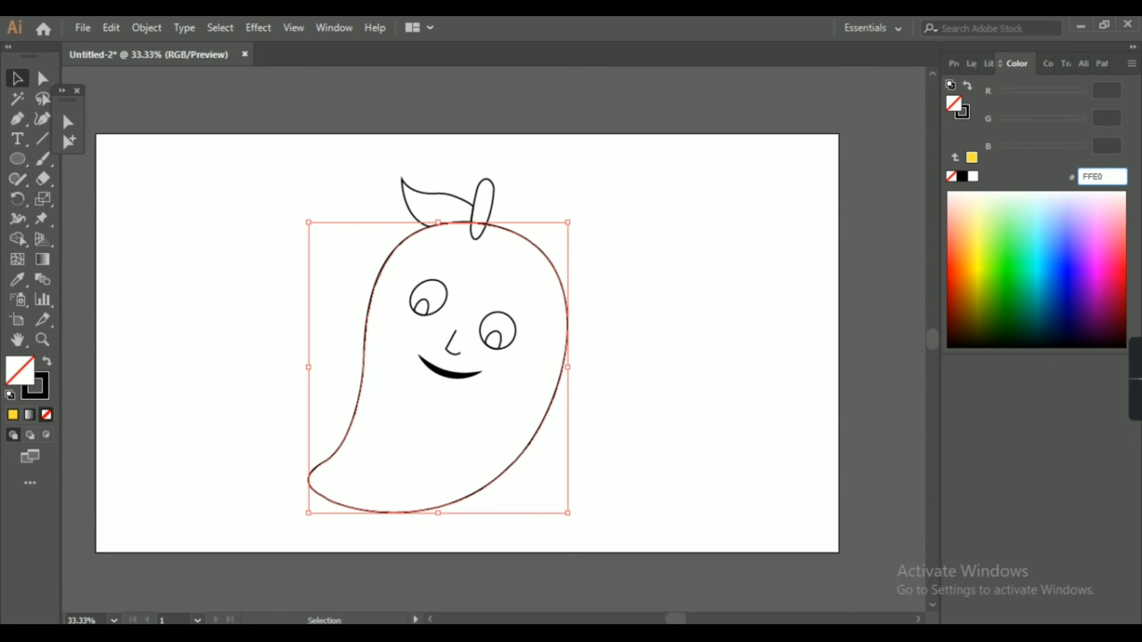
key("Return")
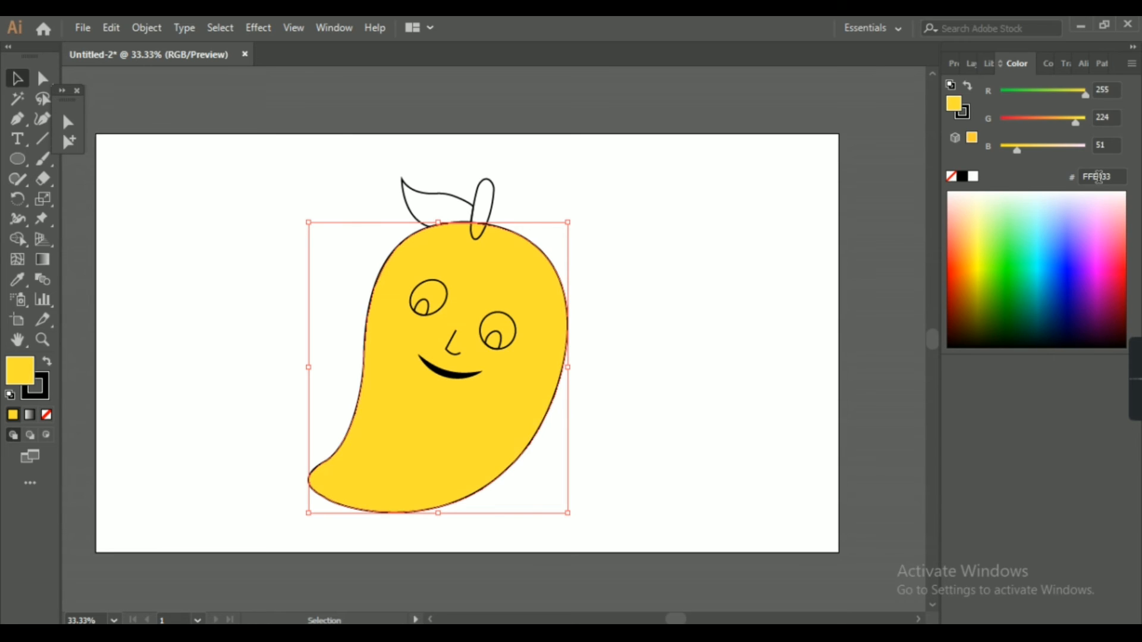
left_click(743, 193)
- Fill the highlights in both eyes with white
left_click(426, 302)
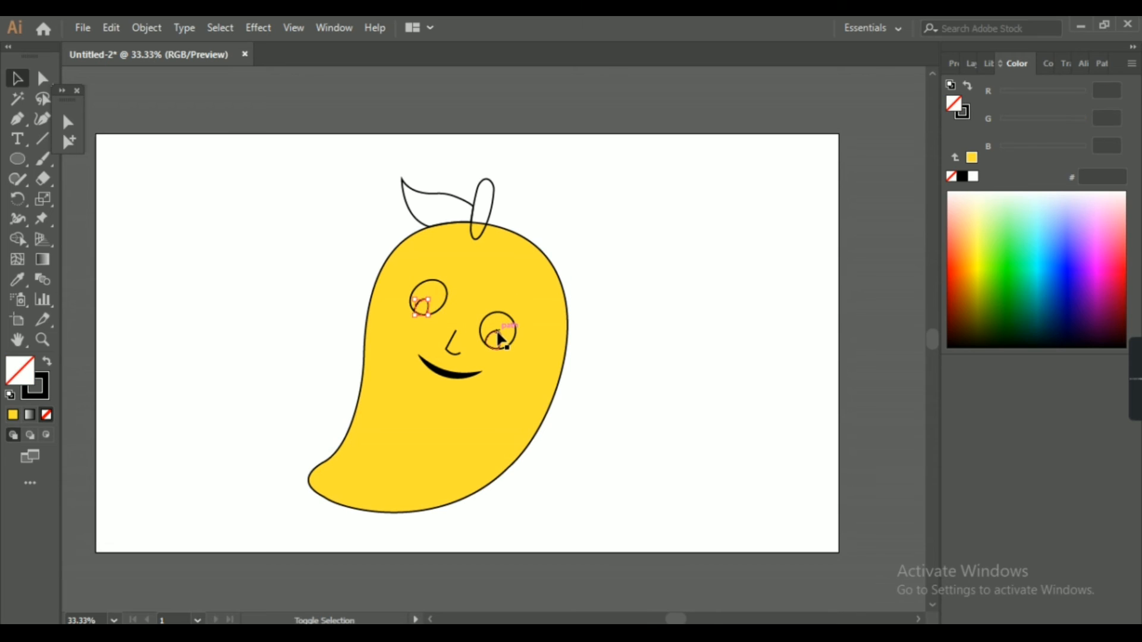
left_click(493, 339, "shift")
left_click(974, 177)
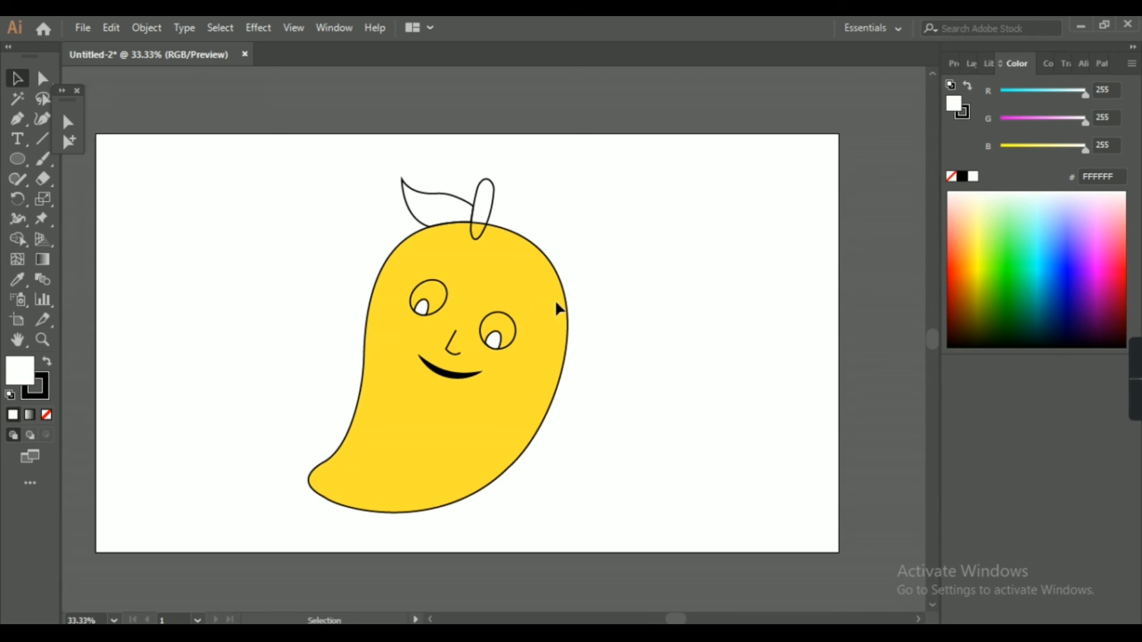
- Fill both outer eye shapes with black
left_click(509, 315)
left_click(447, 297, "shift")
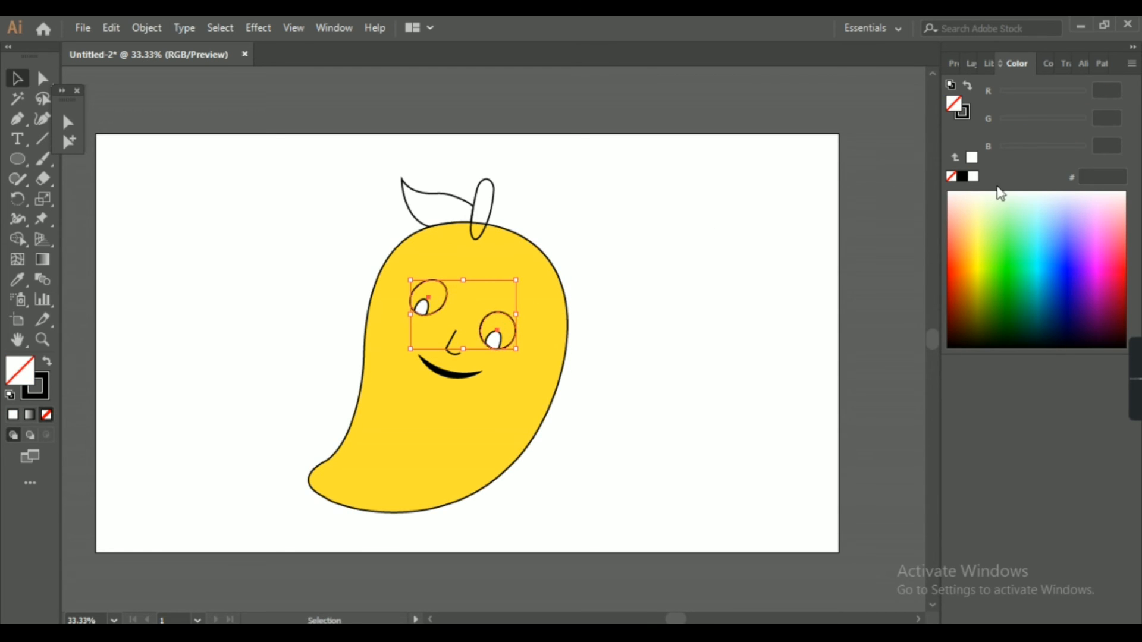
left_click(962, 177)
left_click(758, 226)
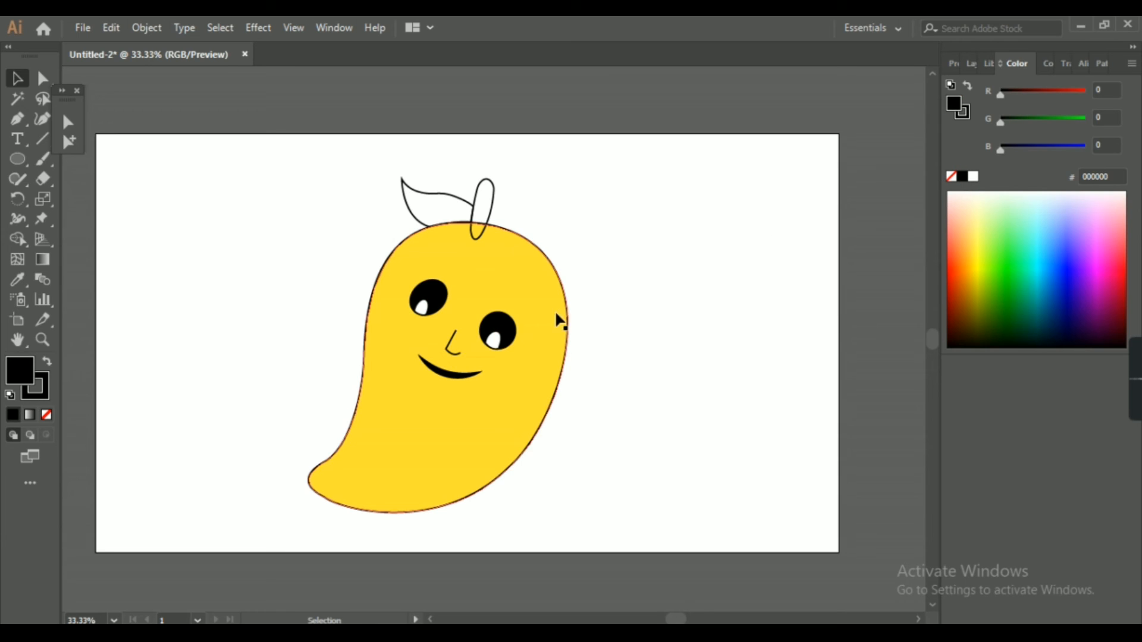
- Thicken the nose line and adjust the smile's stroke weight to match
left_click(453, 344)
left_click(954, 63)
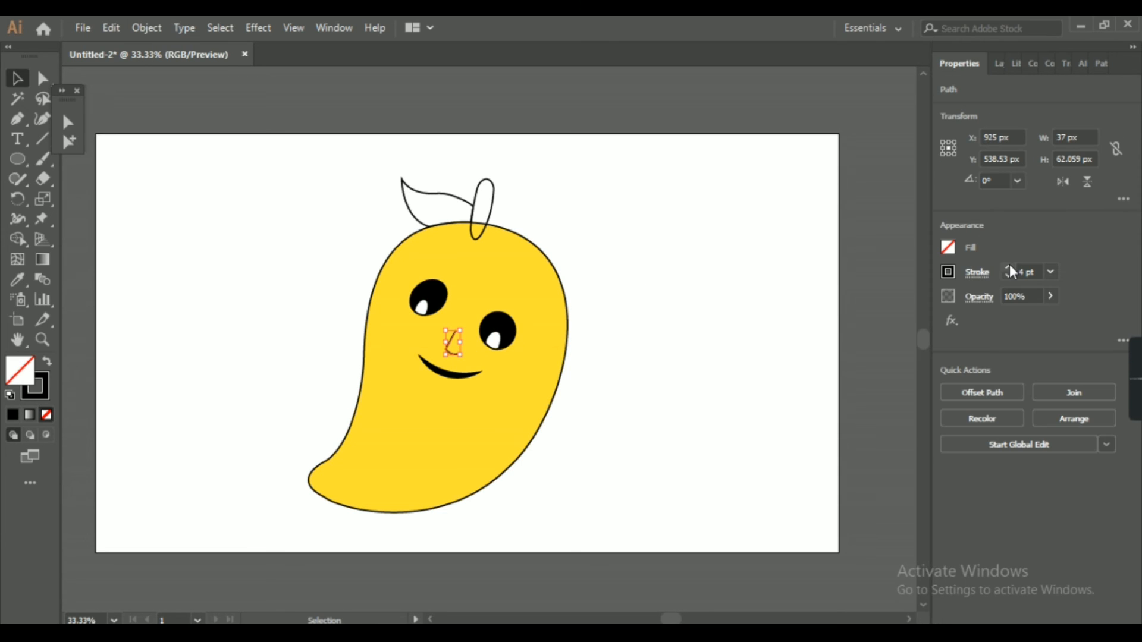
left_click(662, 294)
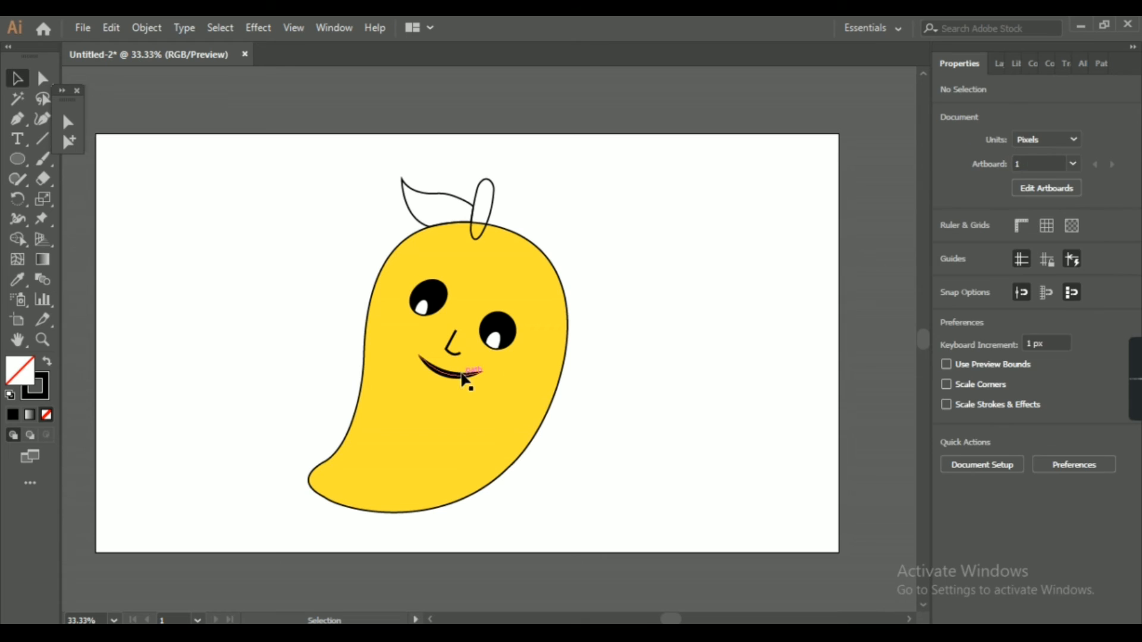
left_click(458, 375)
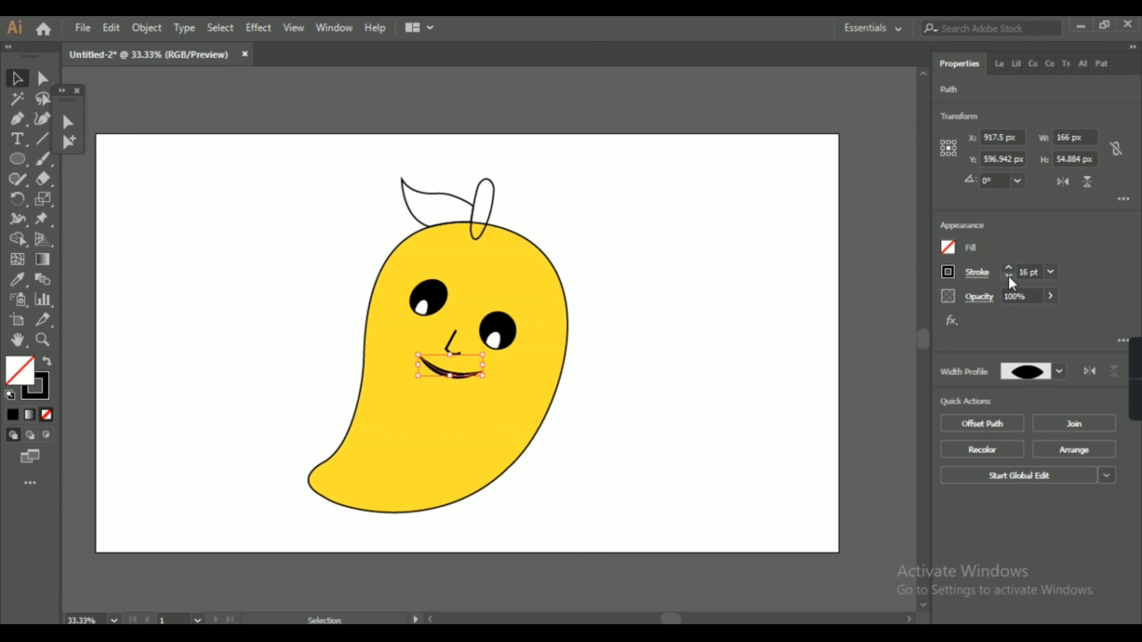
left_click(682, 312)
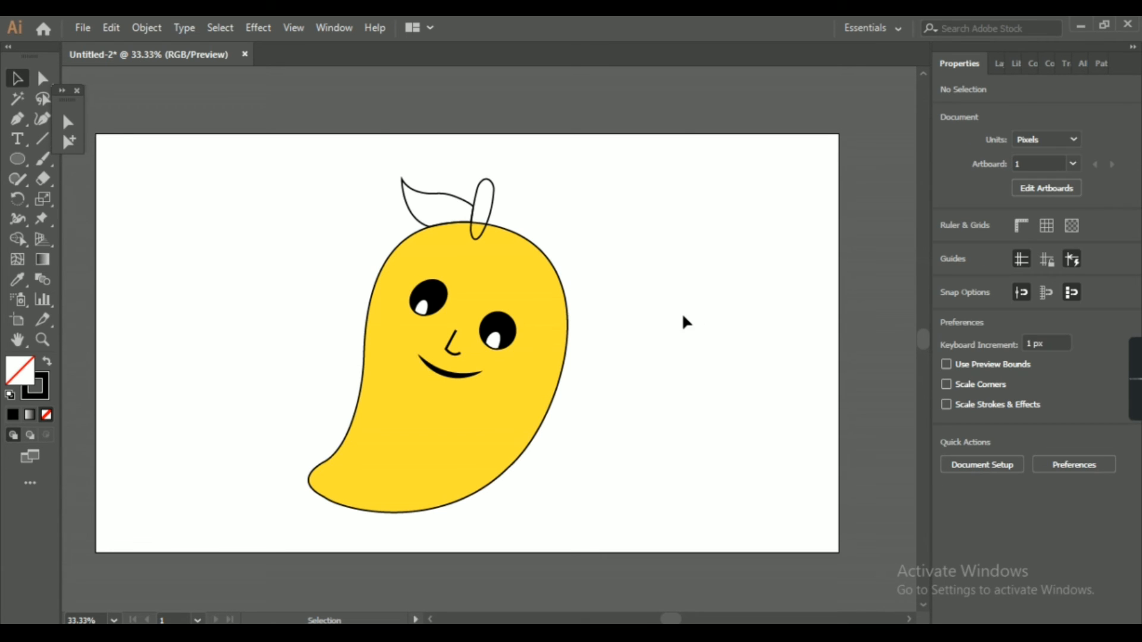
- Fill the leaf with green, hex 89CB50
left_click(434, 188)
left_click(1030, 59)
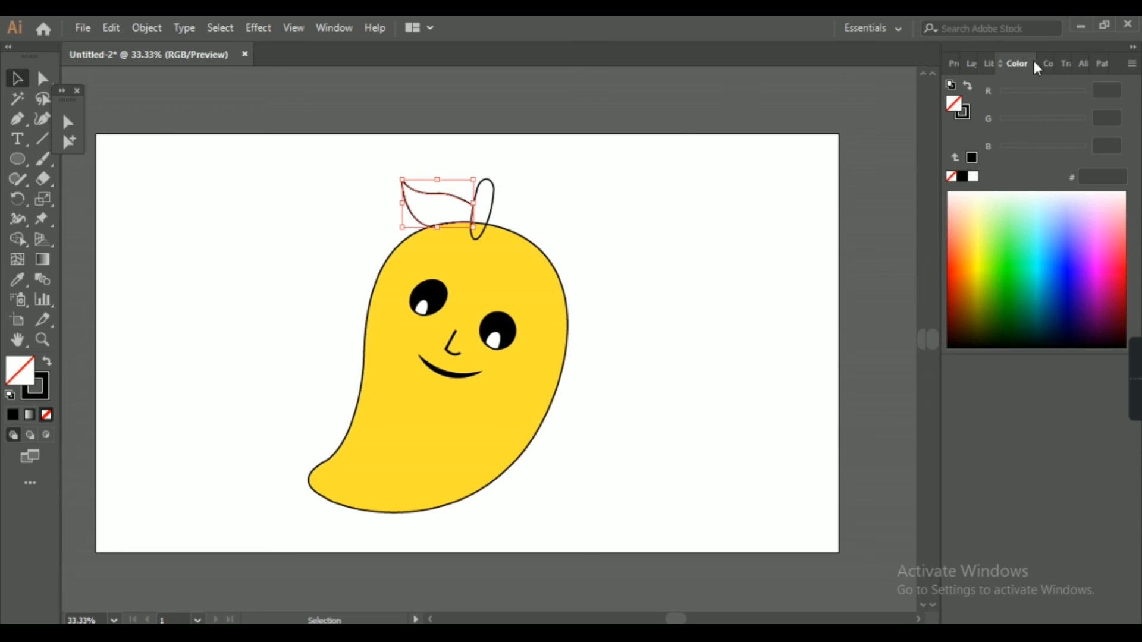
left_click(1119, 176)
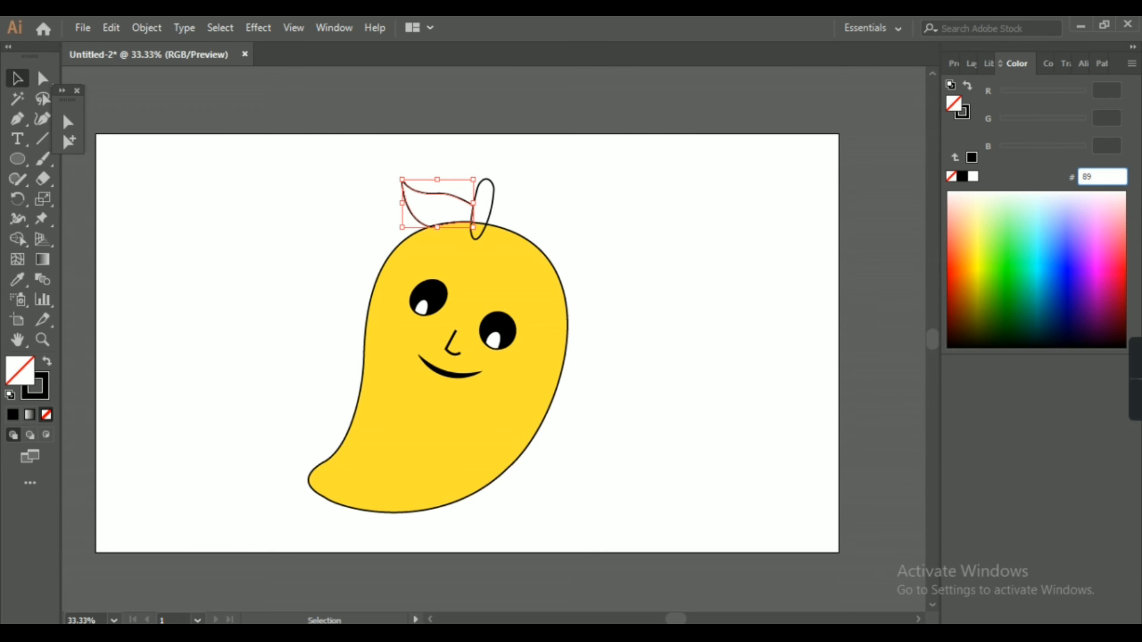
key("Return")
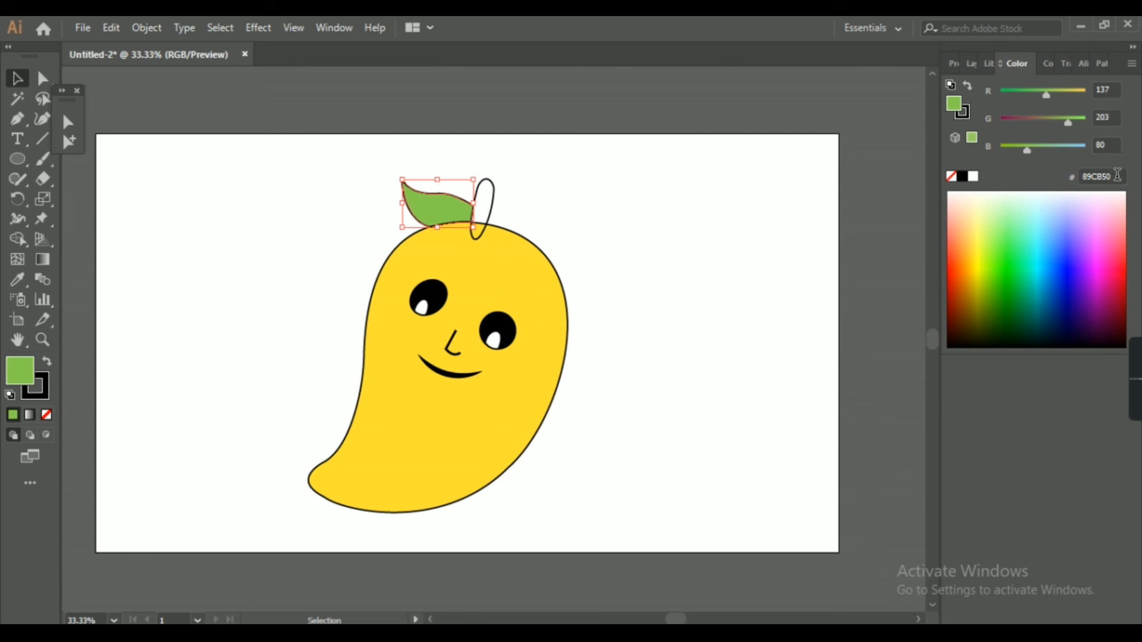
- Fill the stem with brown, hex 8B5310
left_click(491, 189)
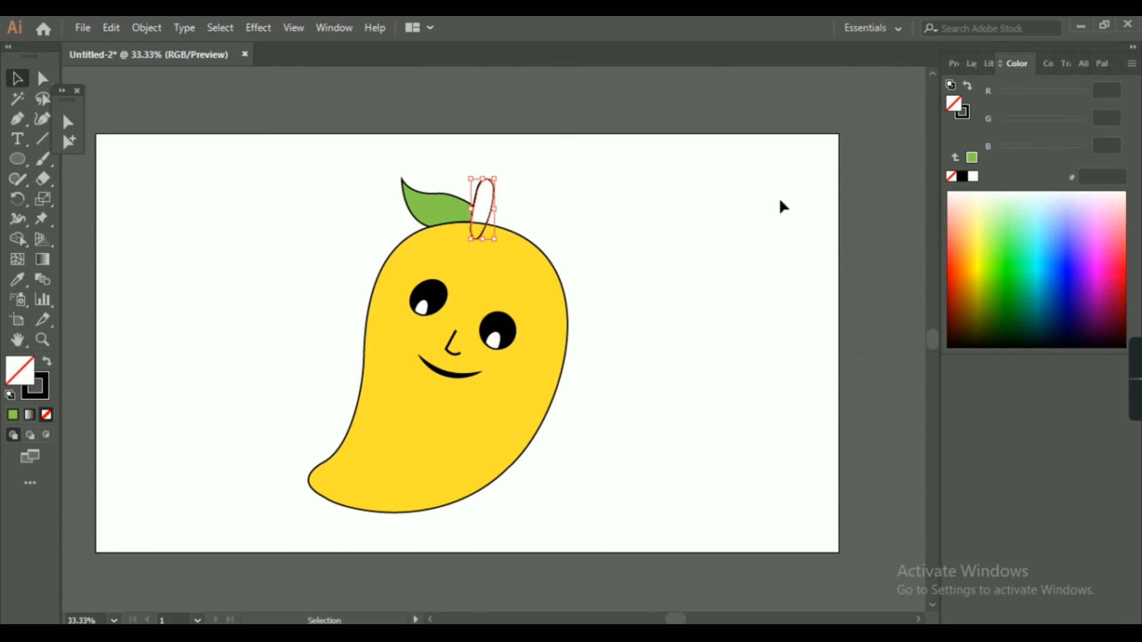
left_click(1104, 173)
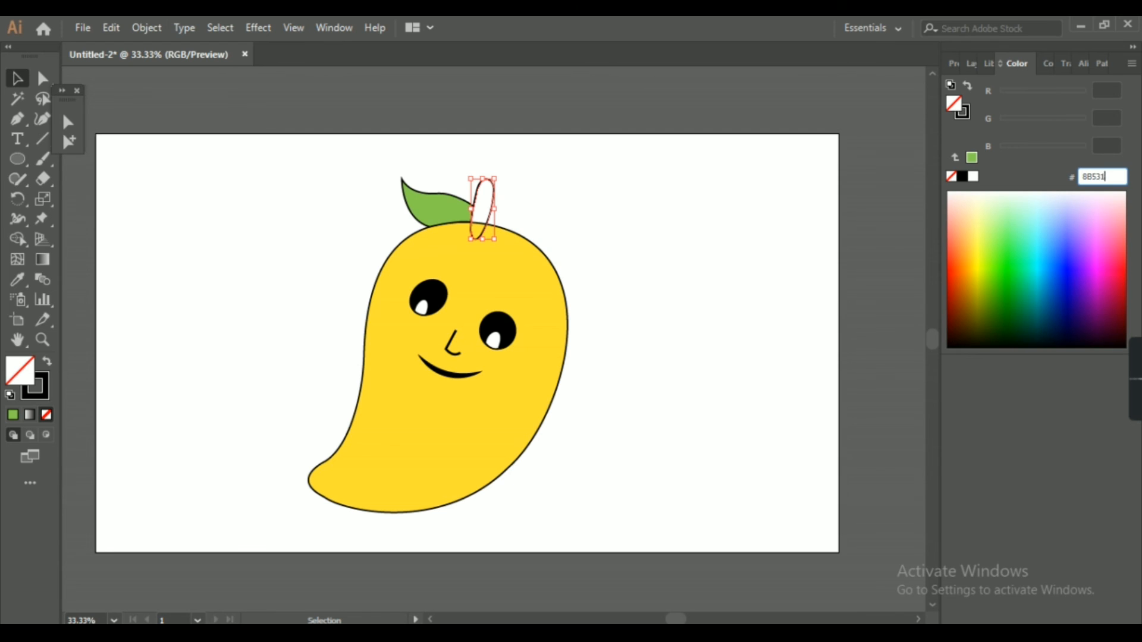
key("Return")
left_click(716, 205)
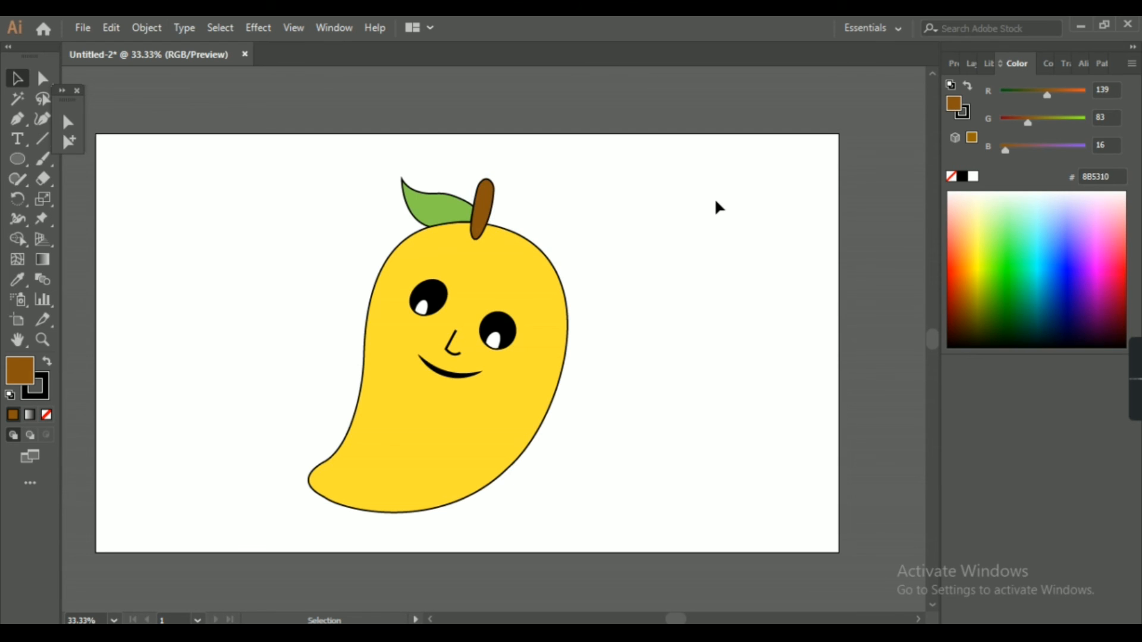
- Draw an unfilled curved highlight line with the Pen tool above the mango's left eye, inside the body outline, and refine its curve
left_click(18, 118)
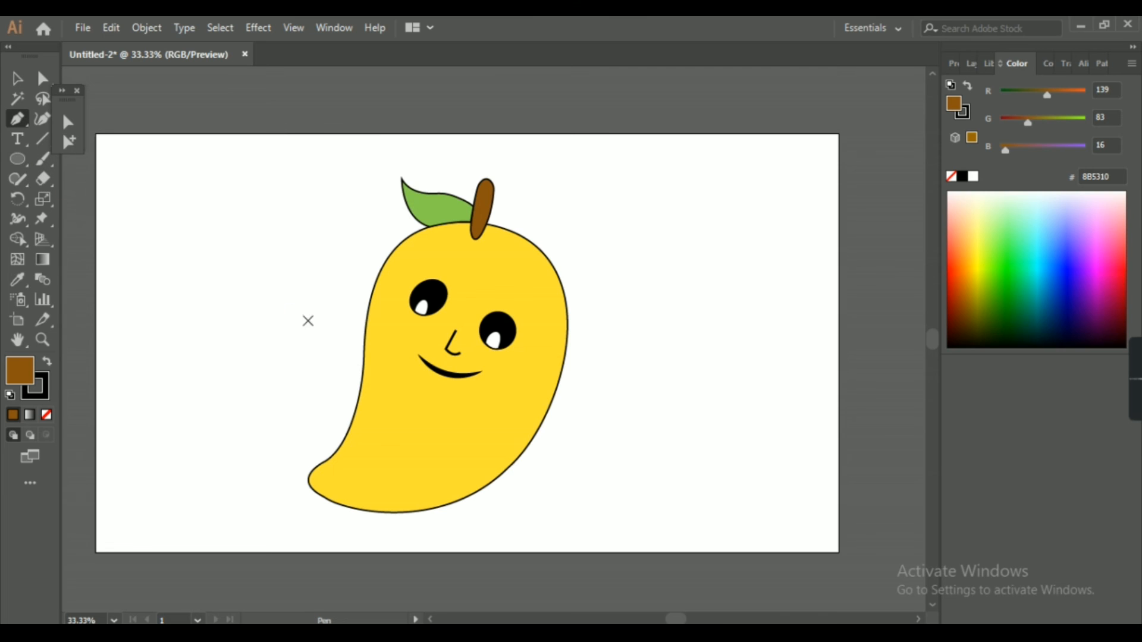
left_click_drag(389, 307, 345, 185)
left_click(46, 414)
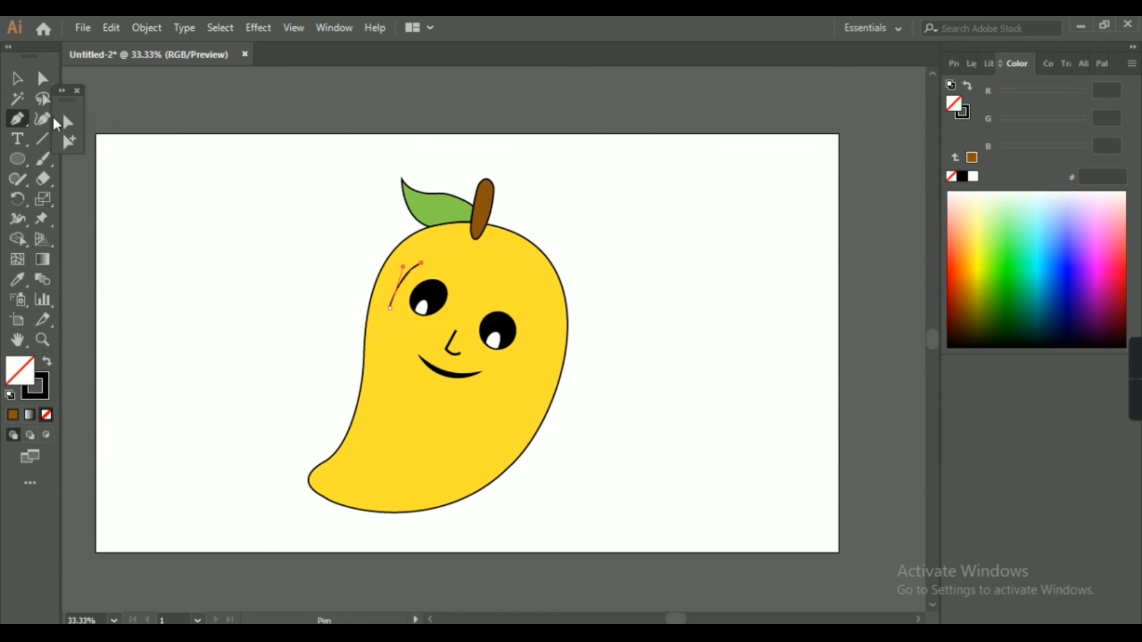
left_click(68, 122)
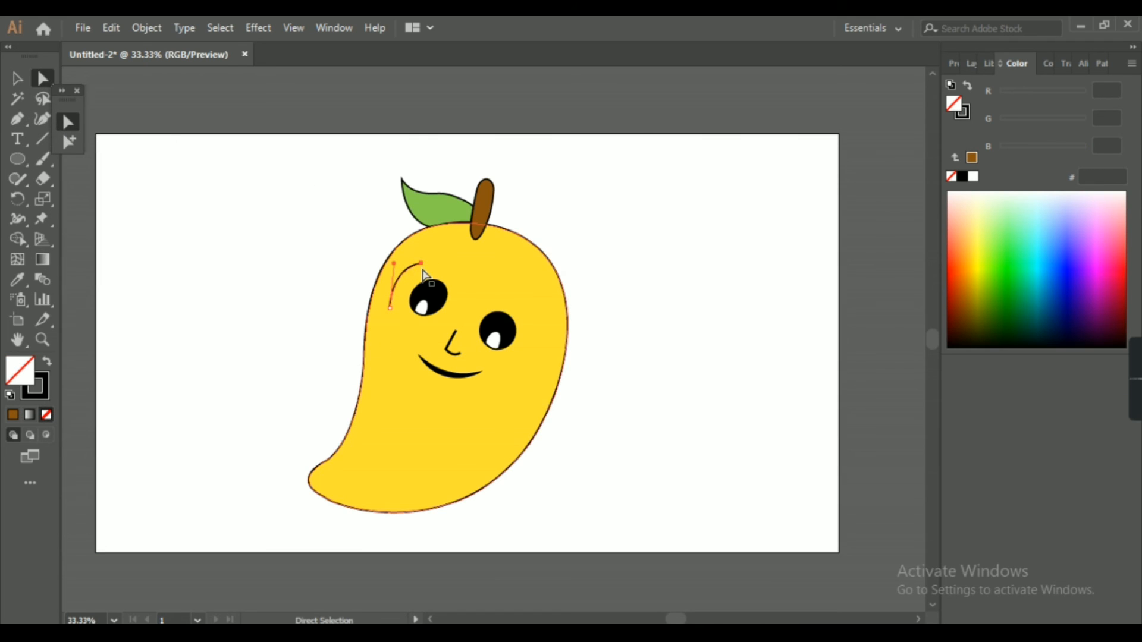
left_click_drag(422, 263, 437, 259)
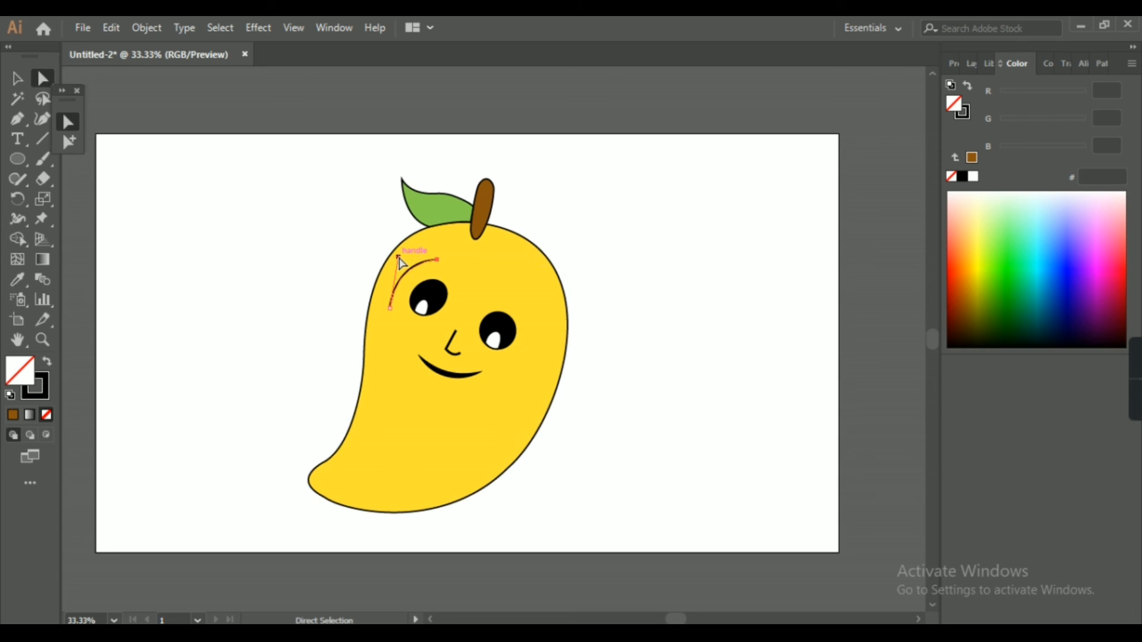
- Color the stroke of the curve above the left eye white and thicken its middle with the Width tool
left_click(955, 63)
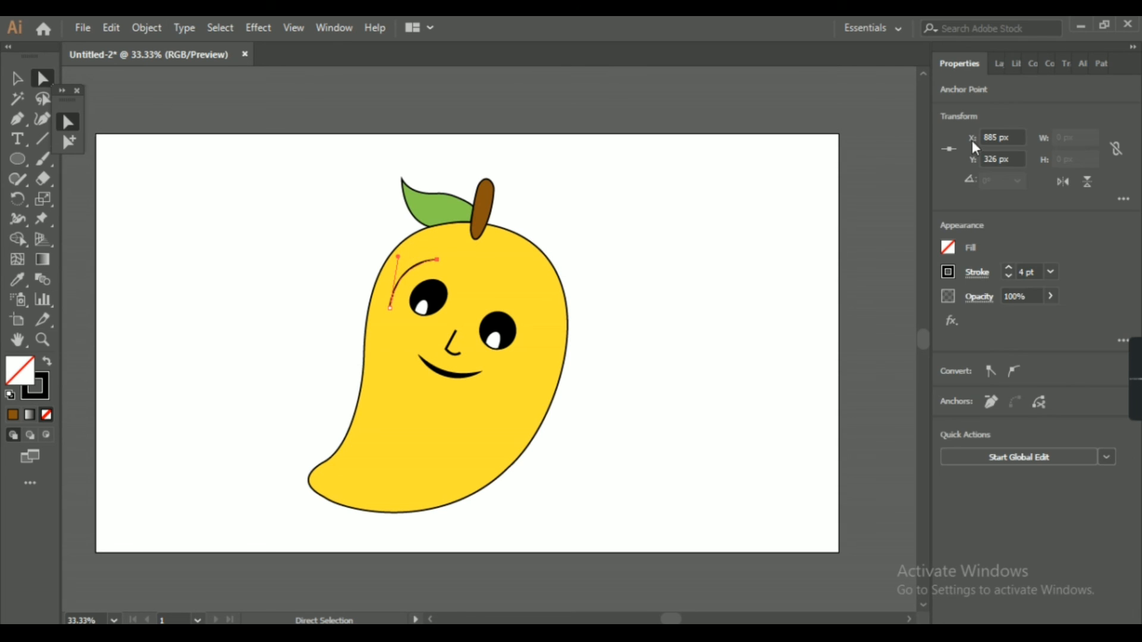
left_click(956, 275)
left_click(788, 333)
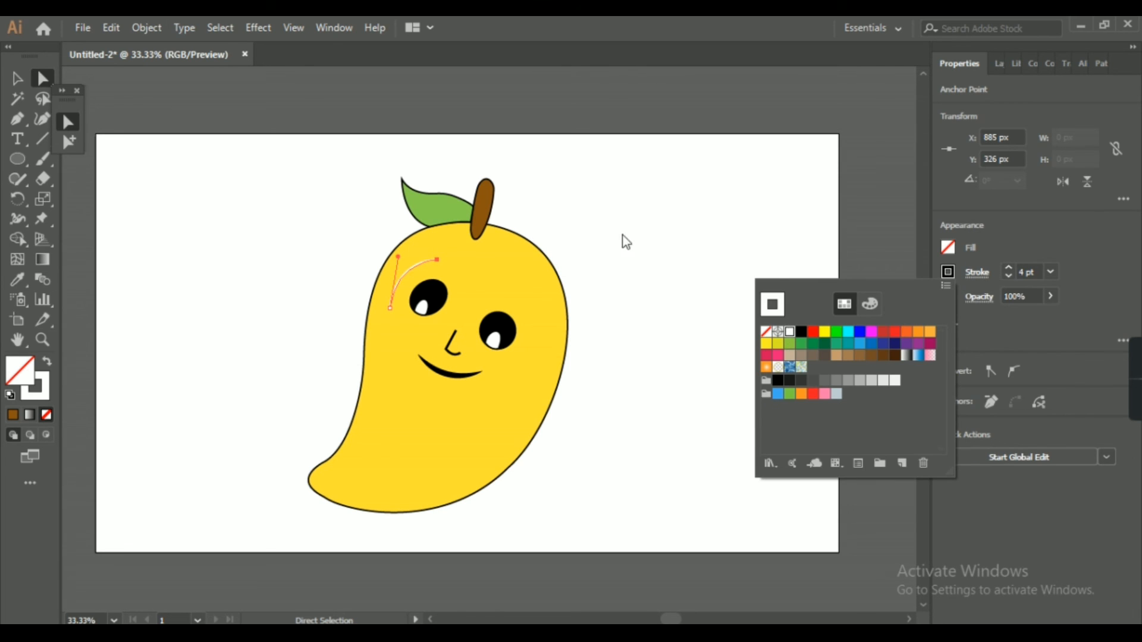
left_click(17, 218)
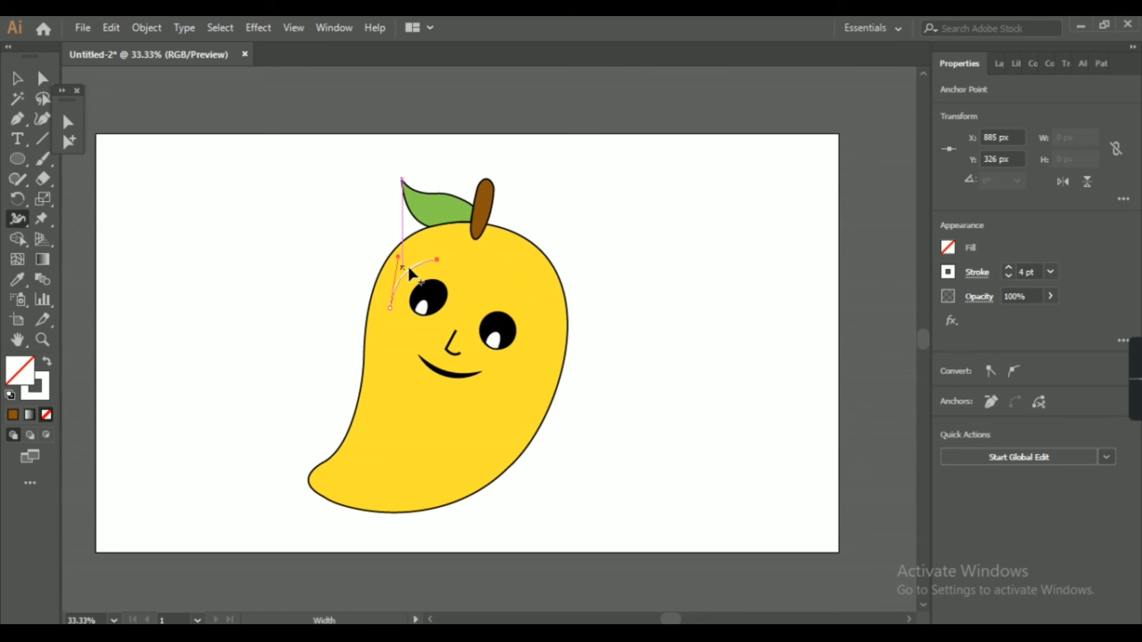
left_click_drag(411, 273, 415, 278)
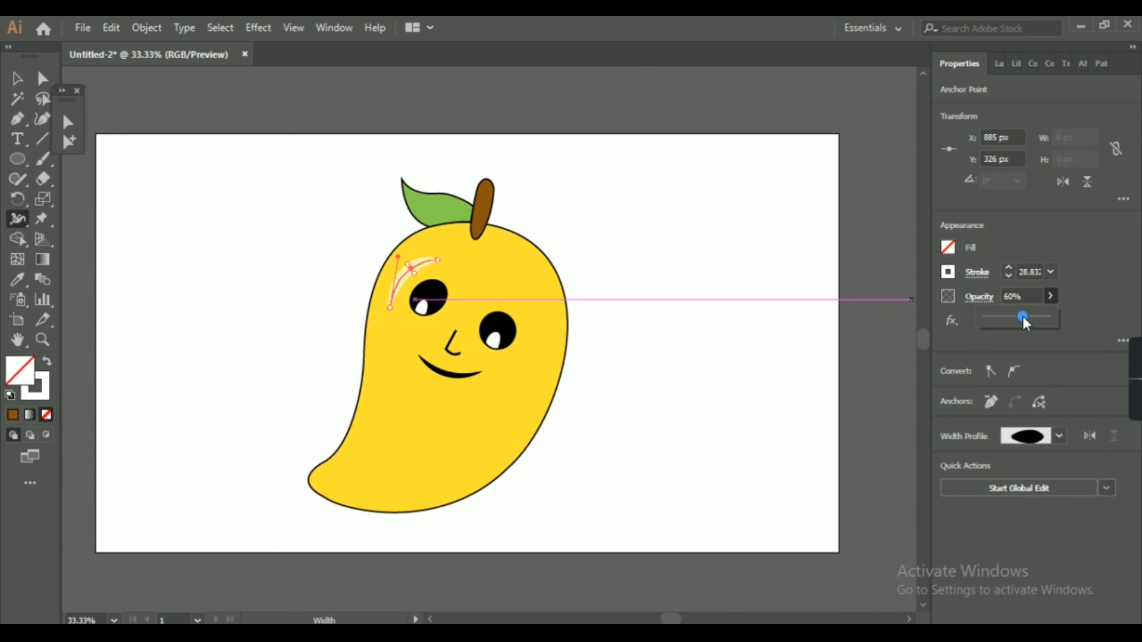
- Set the upper highlight's opacity to 60% and its stroke weight to 14 pt, then deselect it
left_click(1008, 275)
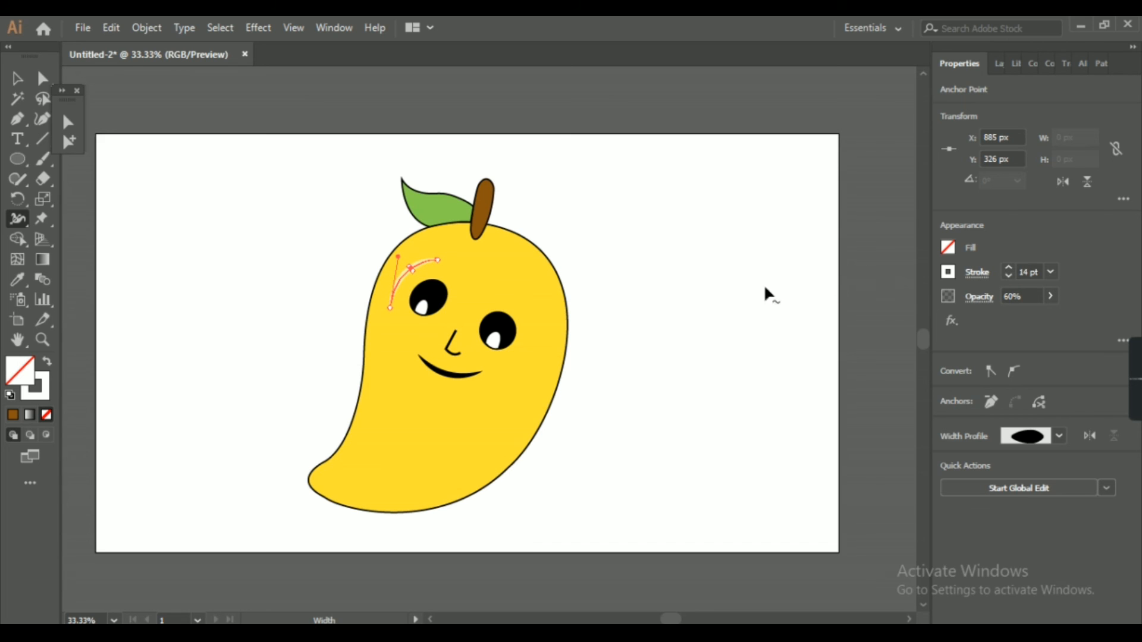
left_click(18, 81)
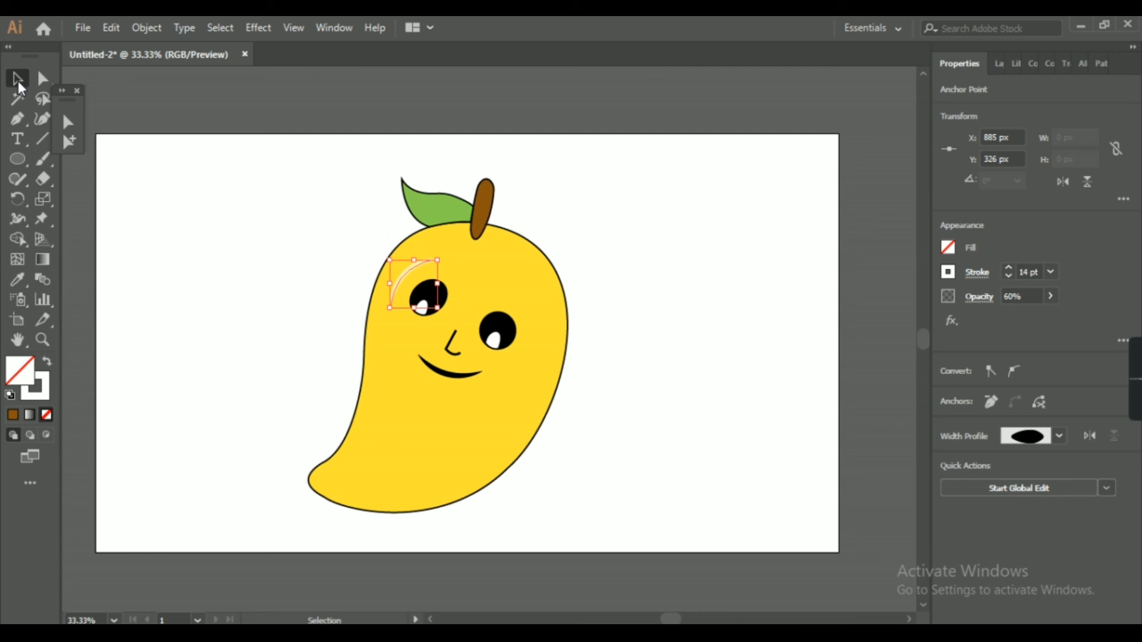
left_click(294, 213)
- Draw a long unfilled curve inside the body's lower right edge with the Pen tool and adjust its ends and handle to follow the outline
key("p")
key("shift+x")
left_click_drag(451, 456, 543, 395)
left_click(546, 312)
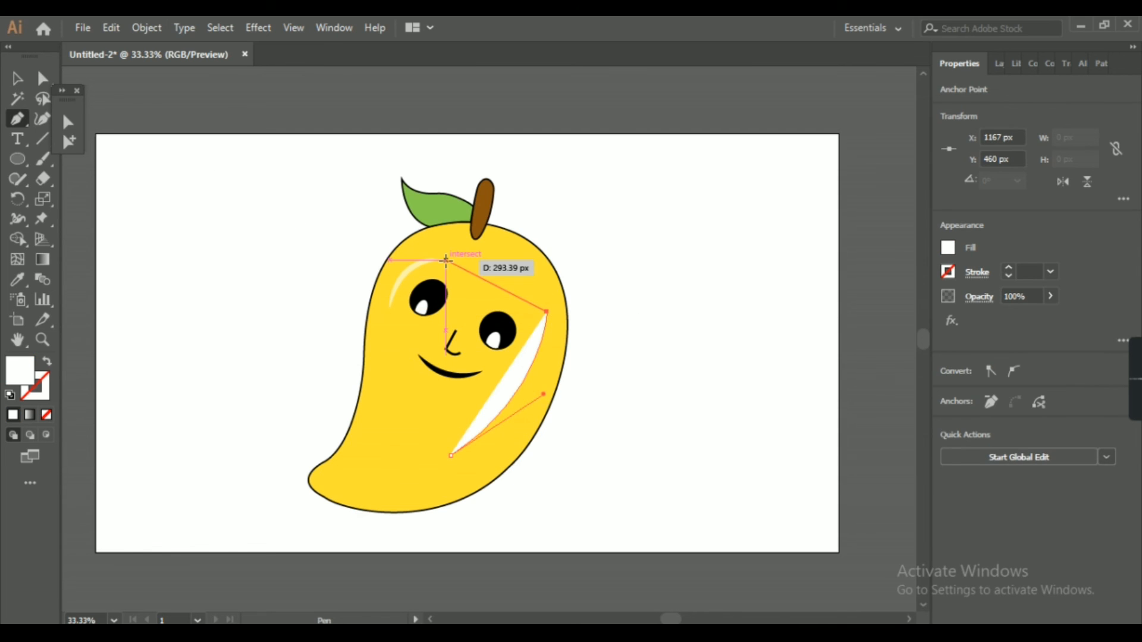
left_click(46, 414)
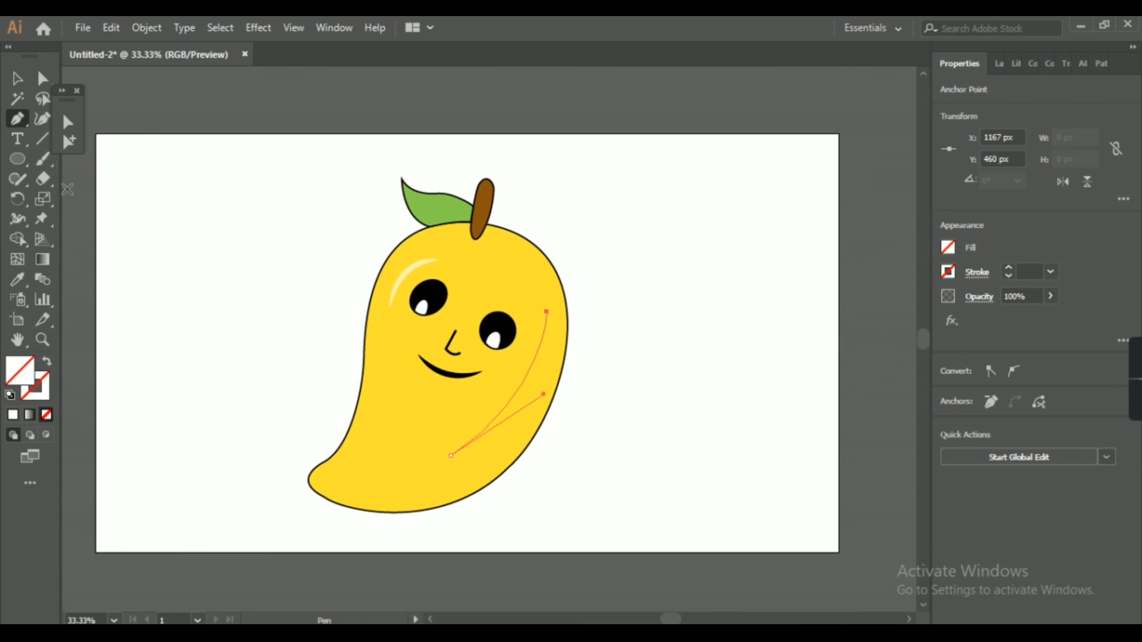
left_click(69, 126)
left_click_drag(451, 455, 438, 470)
left_click_drag(546, 311, 547, 341)
left_click_drag(531, 409, 531, 449)
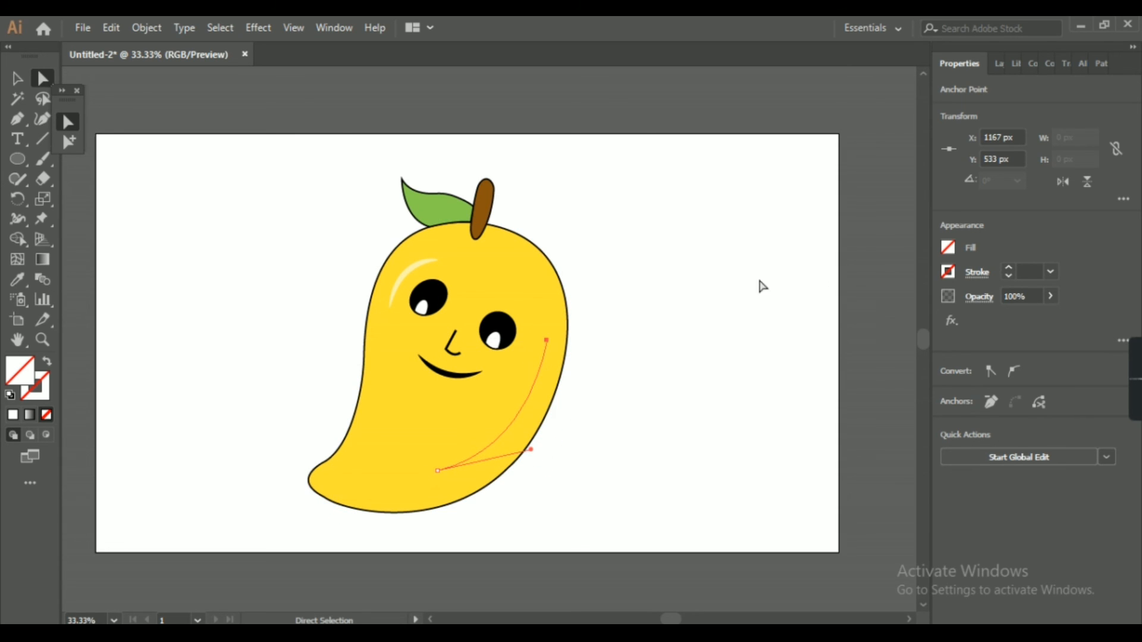
- Give the lower right curve a black stroke and widen its middle to about 59 px with the Width tool
left_click(17, 218)
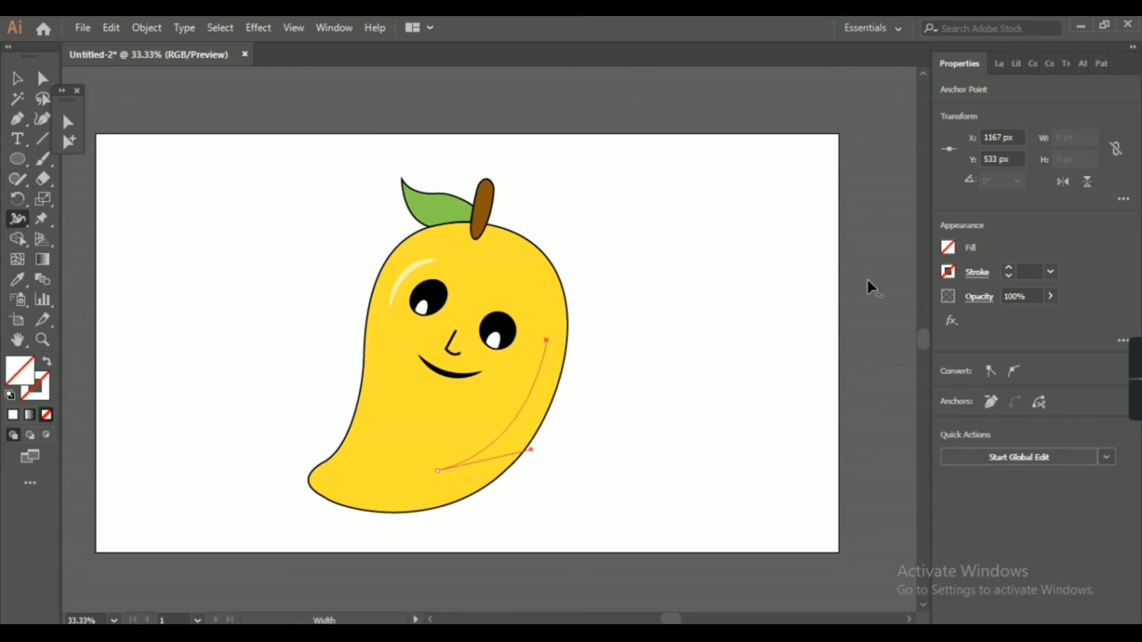
left_click(949, 272)
left_click(802, 334)
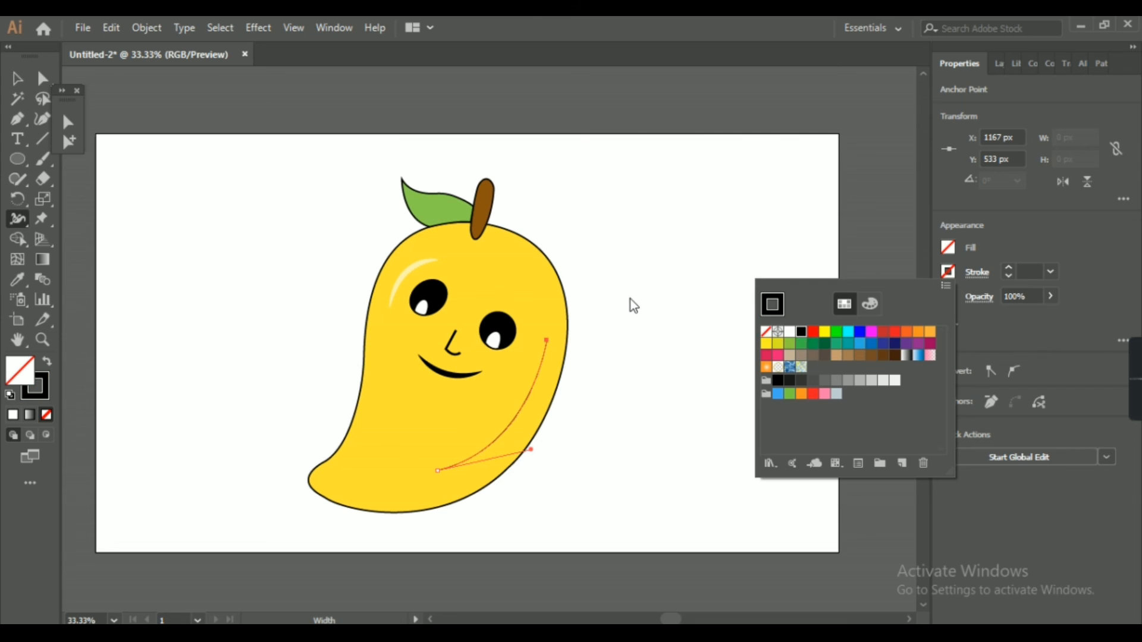
left_click(630, 299)
key("v")
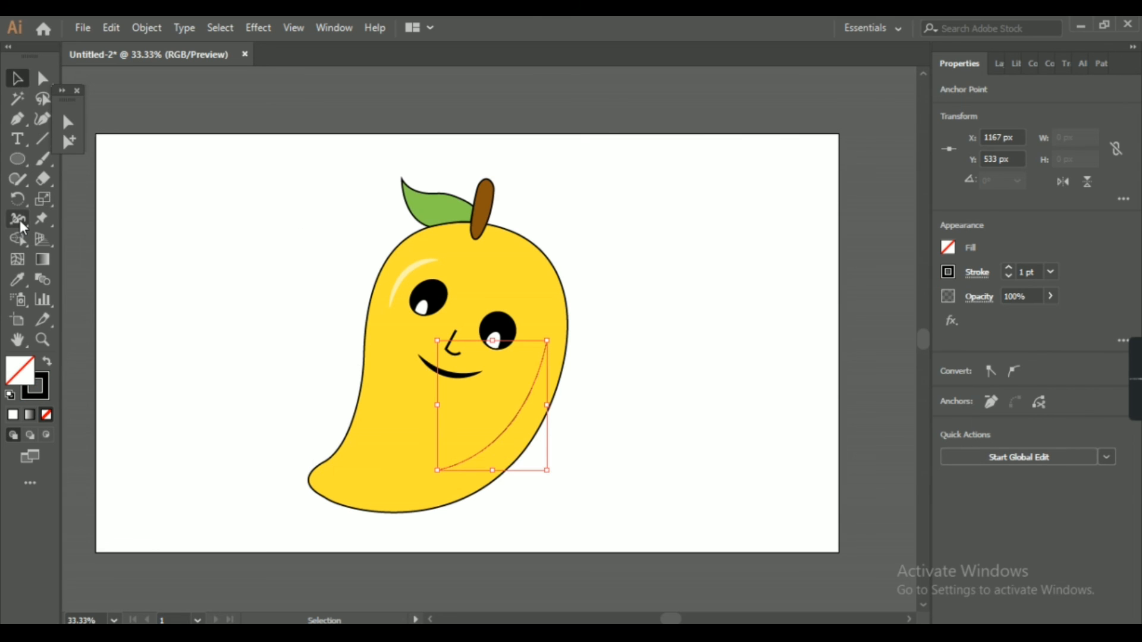
left_click(20, 220)
left_click_drag(536, 416, 528, 424)
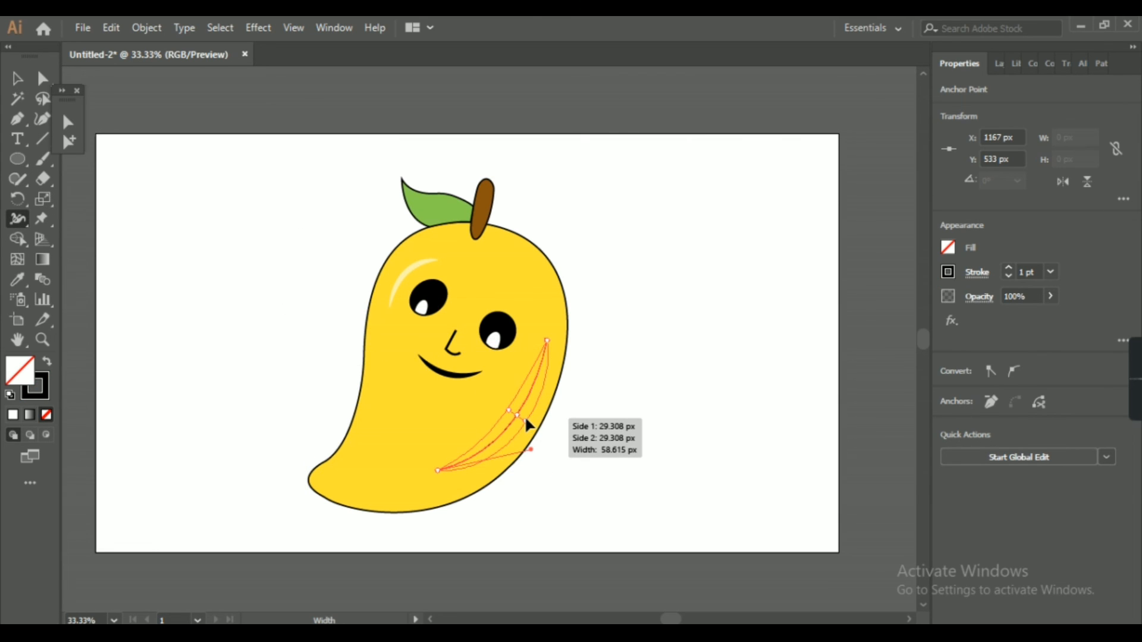
- Apply a tapered width profile to the lower right curve and reduce its stroke weight to 19 pt
left_click(1007, 274)
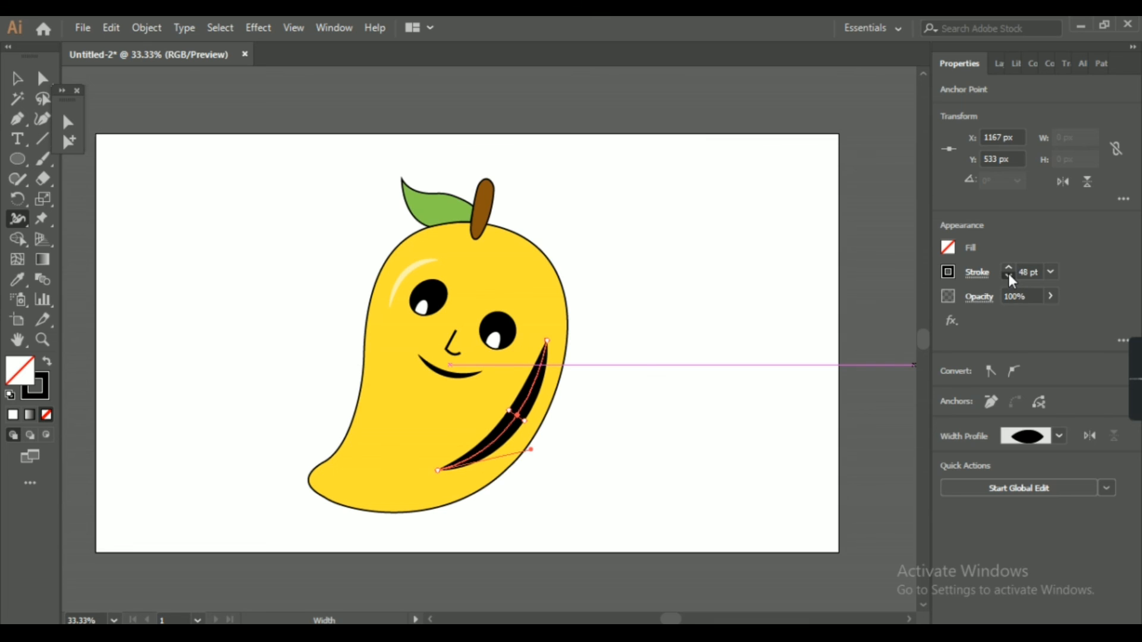
left_click(1008, 274)
left_click(1007, 274)
left_click(1060, 437)
left_click(1016, 372)
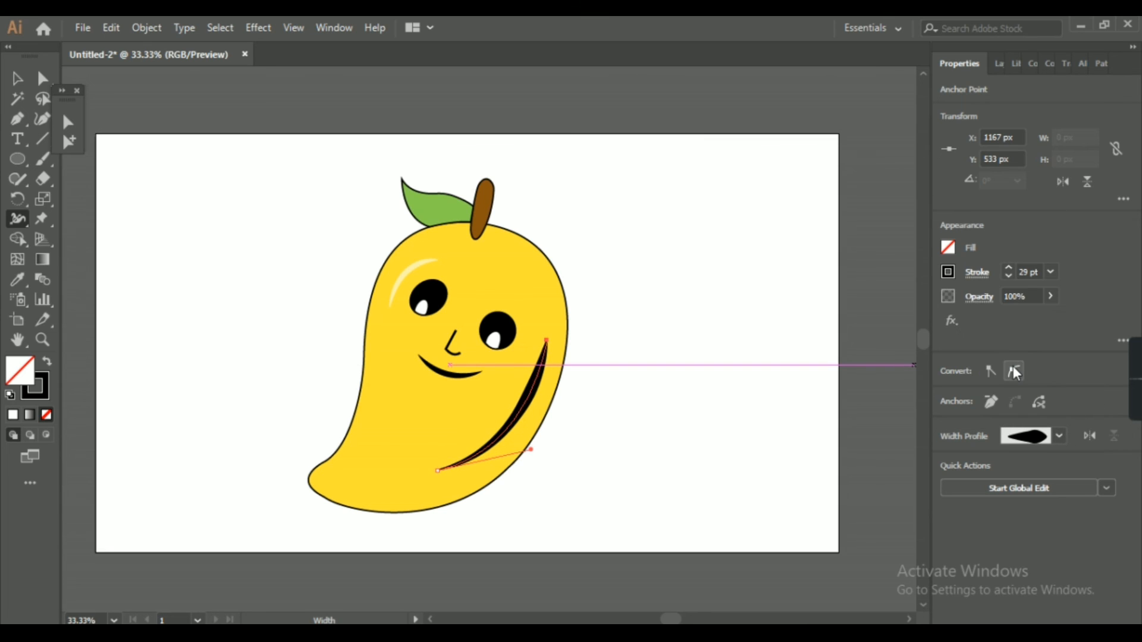
left_click(1008, 275)
left_click(1008, 275)
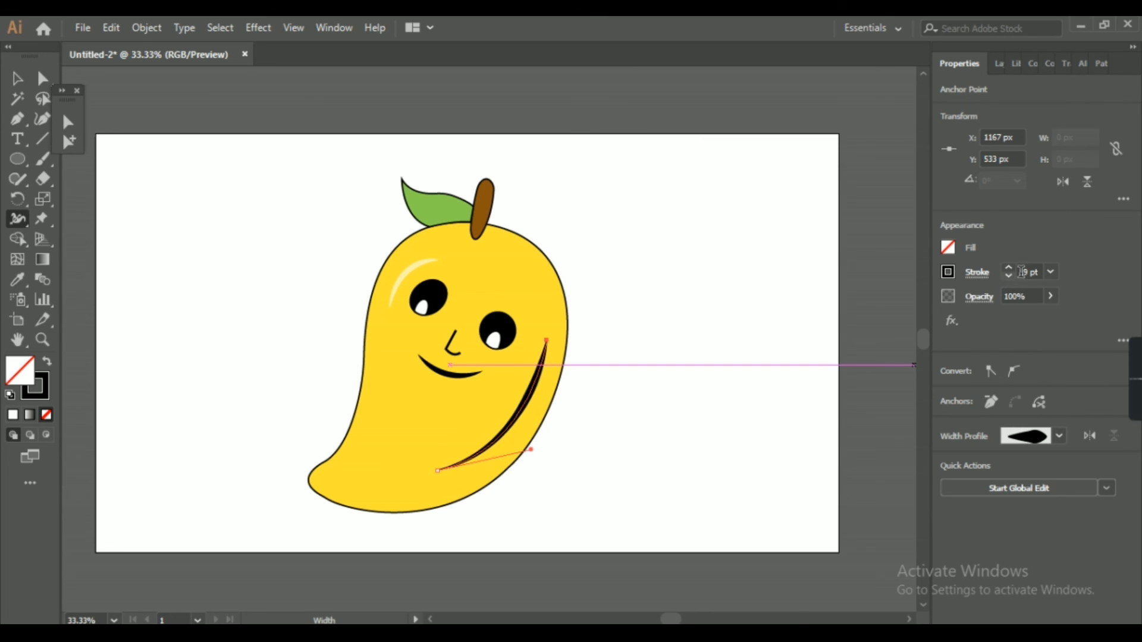
- Color the lower right curve's stroke white and set its opacity to 60%
left_click(950, 273)
left_click(794, 333)
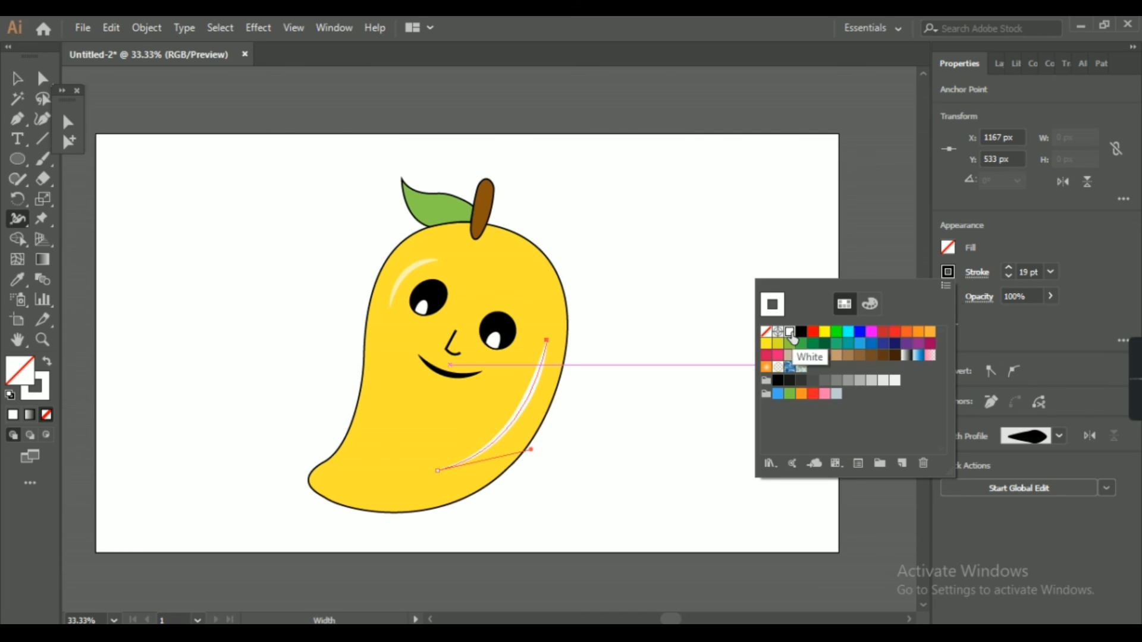
left_click(1050, 296)
left_click_drag(1024, 316, 1019, 313)
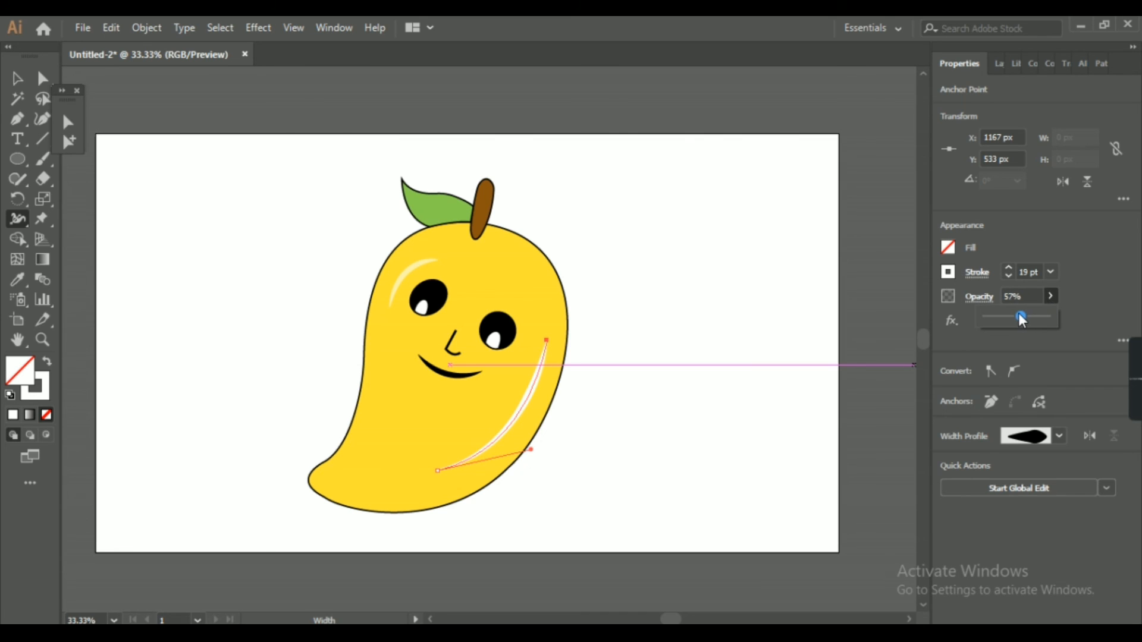
left_click(766, 279)
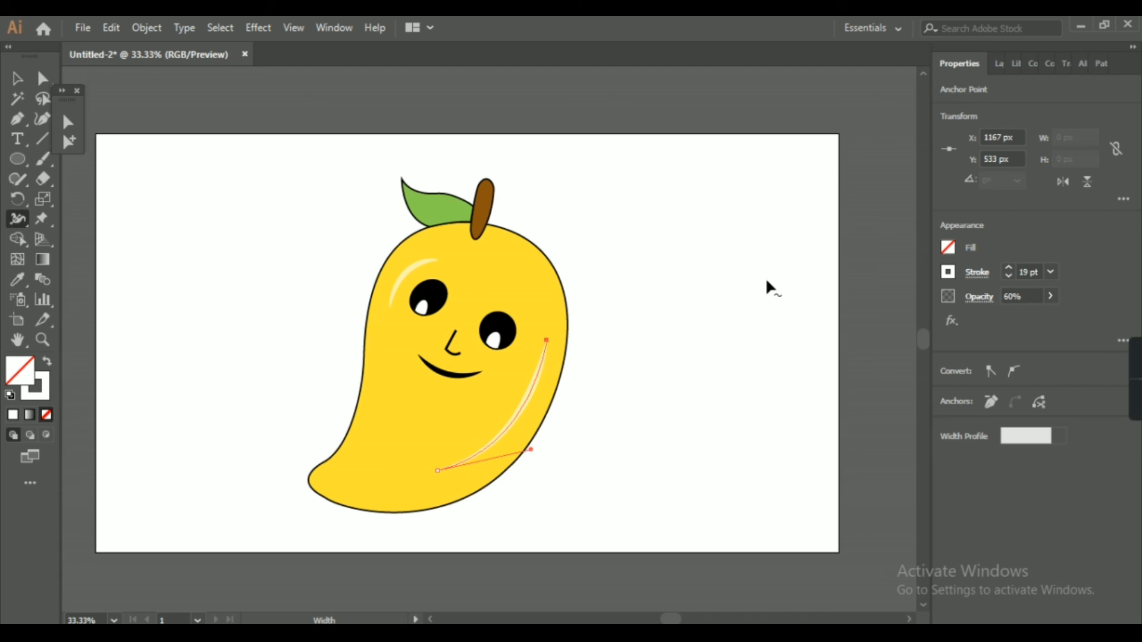
left_click(18, 78)
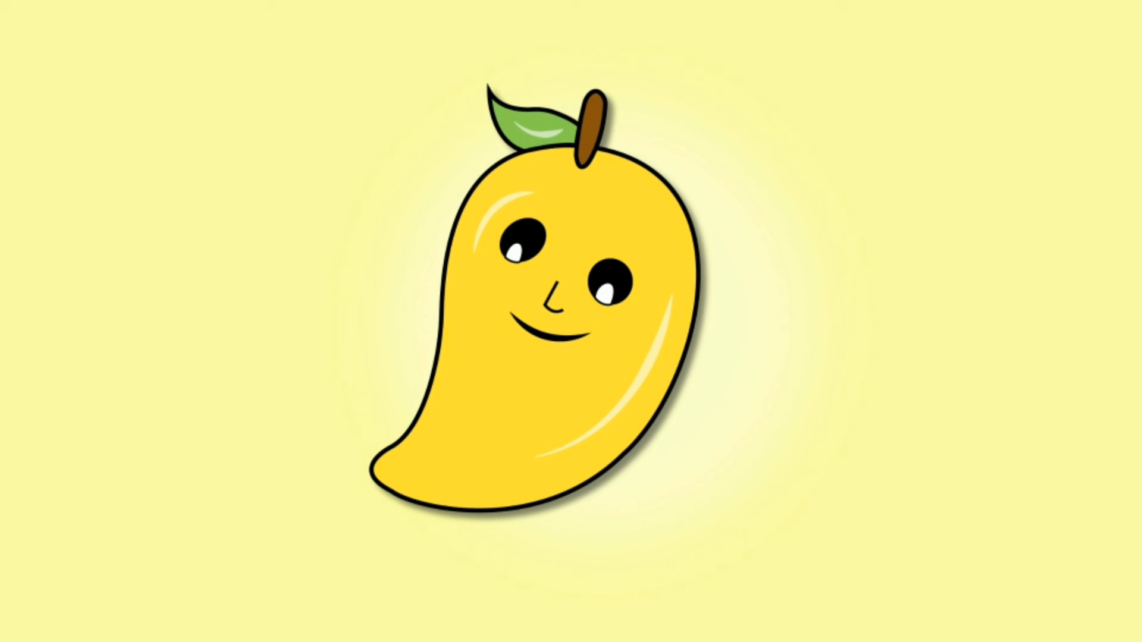